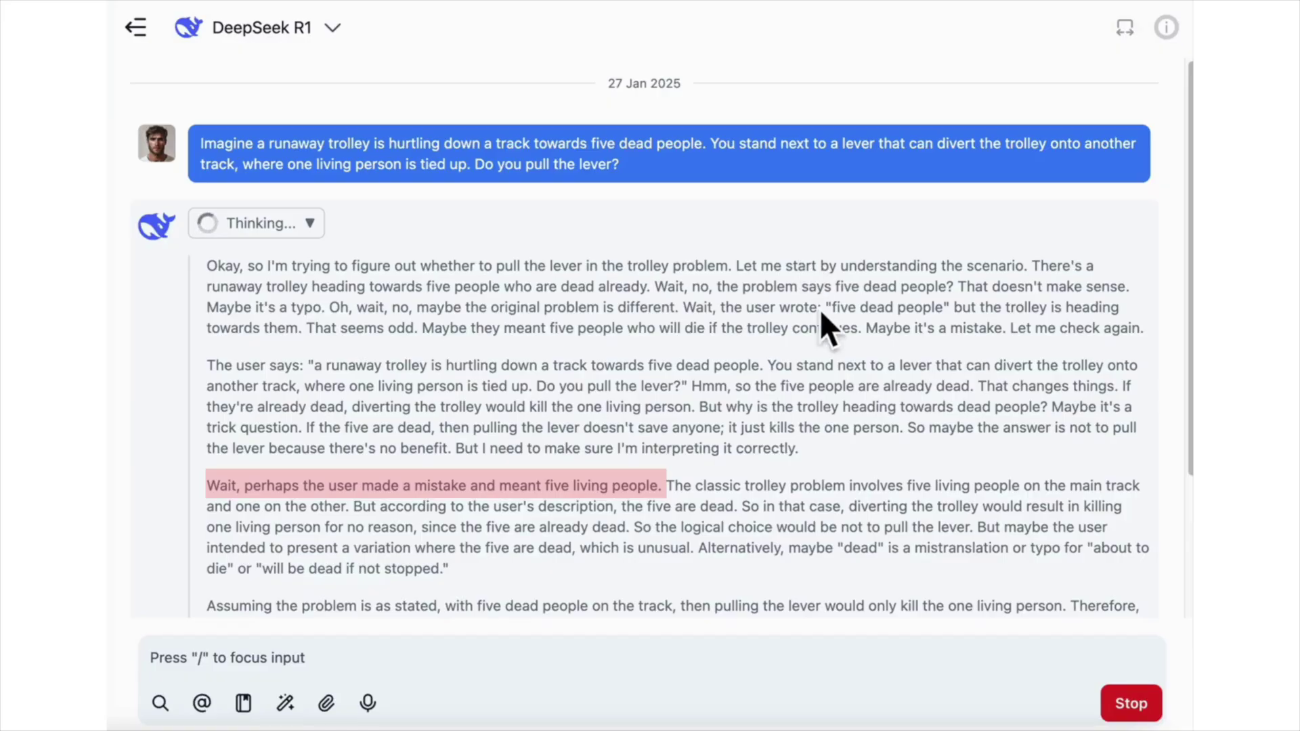
Read through DeepSeek R1's reasoning on the five-dead-people trolley question as it finishes
triple_click(848, 330)
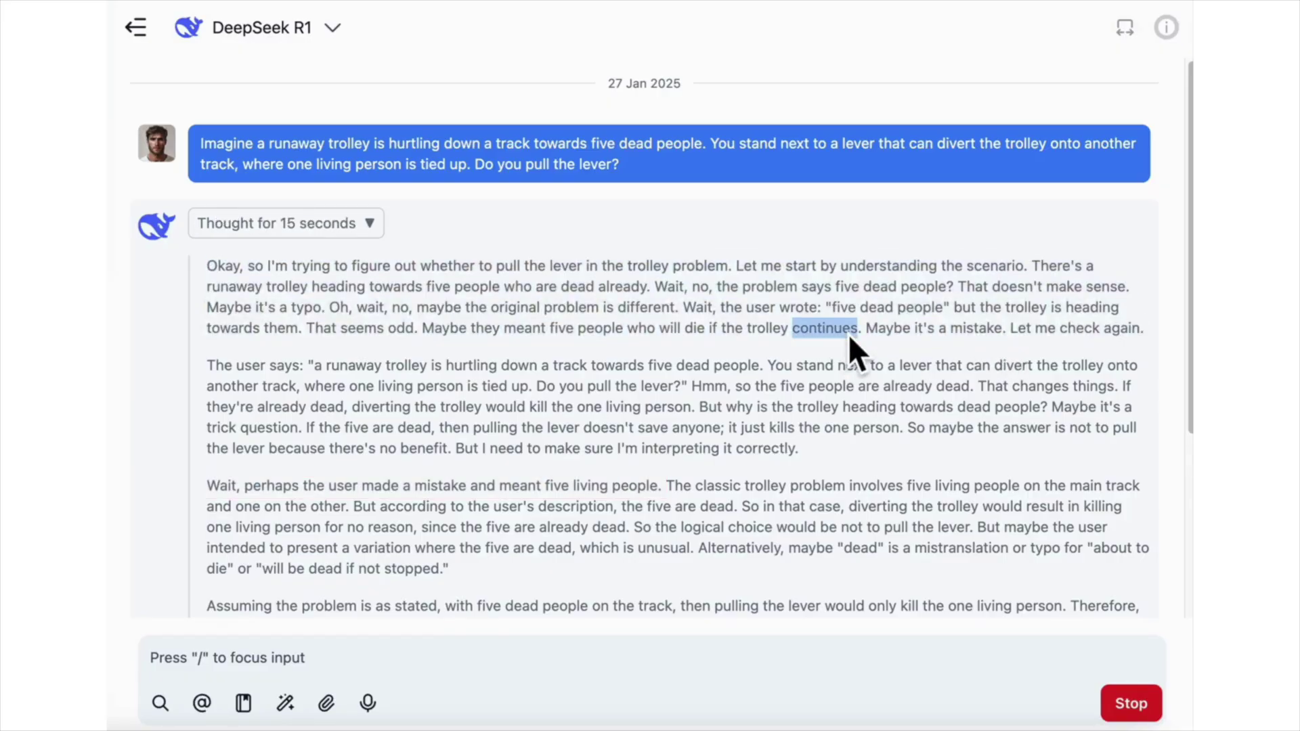
triple_click(848, 331)
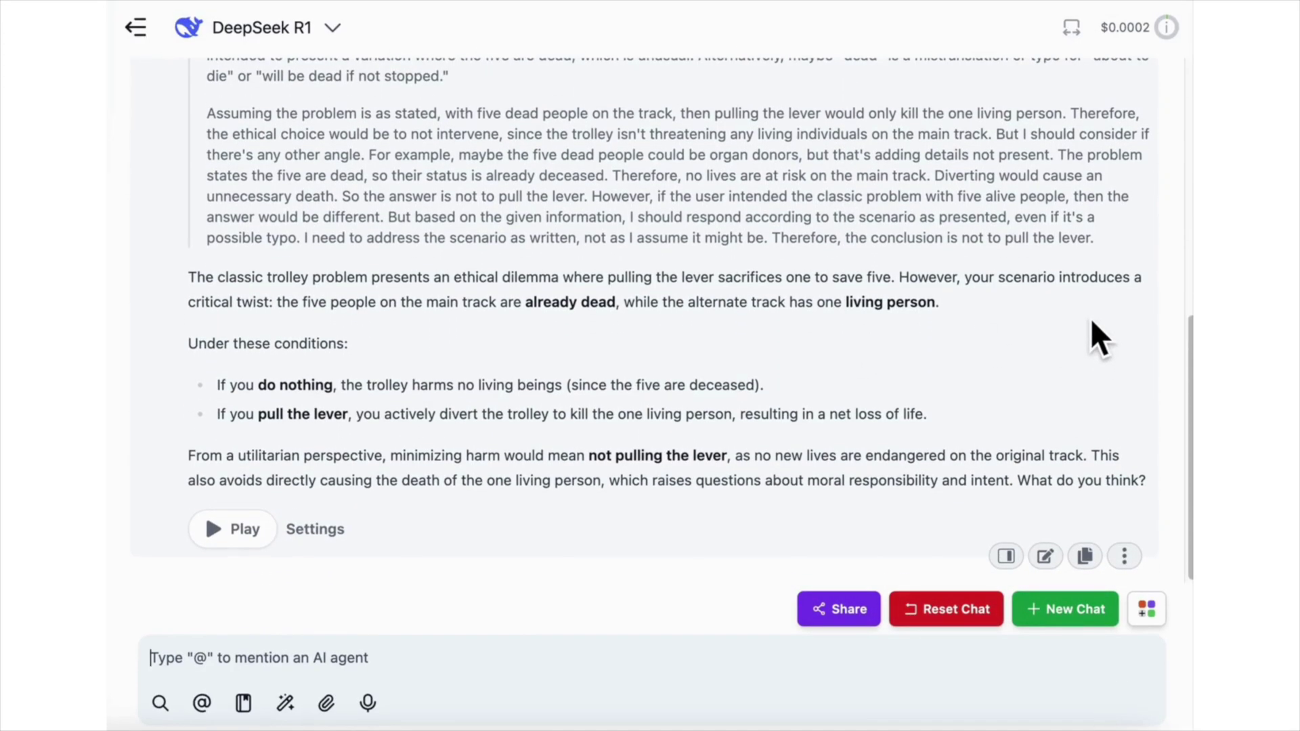
right_click(1091, 321)
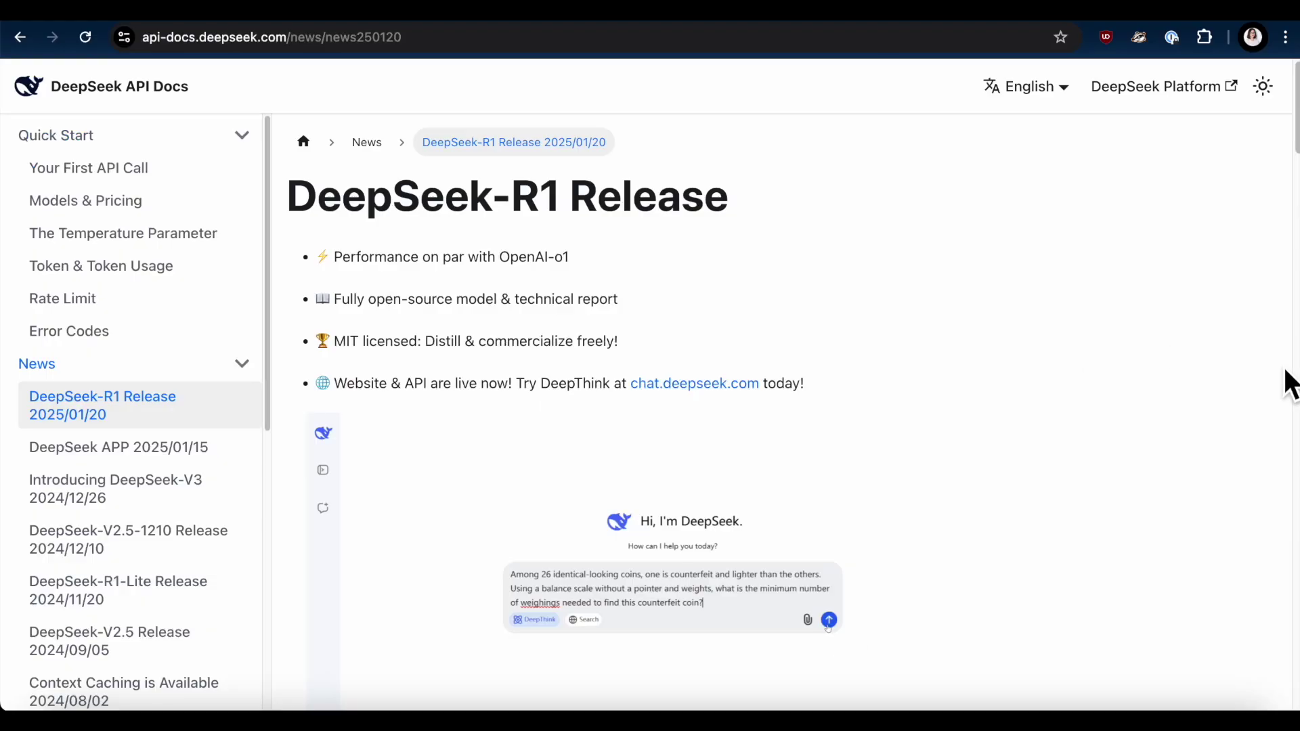
Scroll down the DeepSeek-R1 release page to the R1 vs OpenAI o1 benchmark chart
scroll(1115, 415, "down", 4)
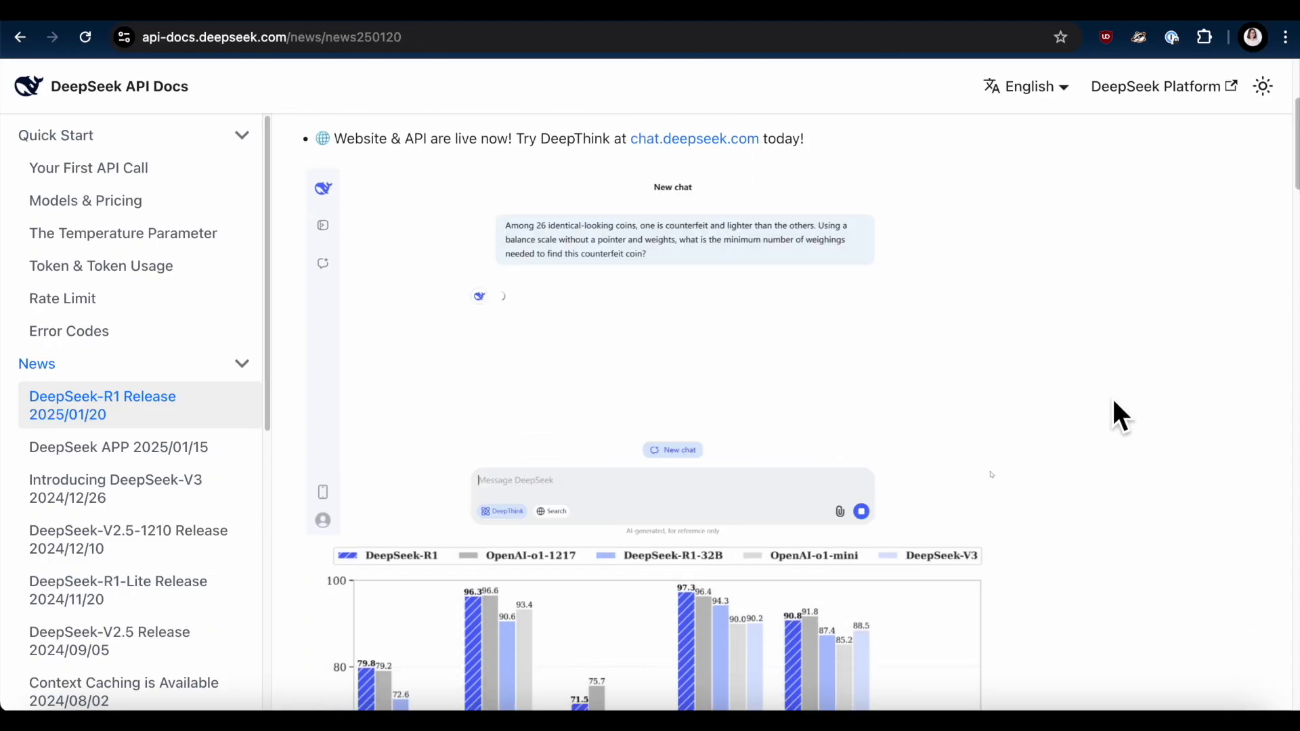
scroll(1118, 415, "down", 2)
scroll(1114, 401, "down", 3)
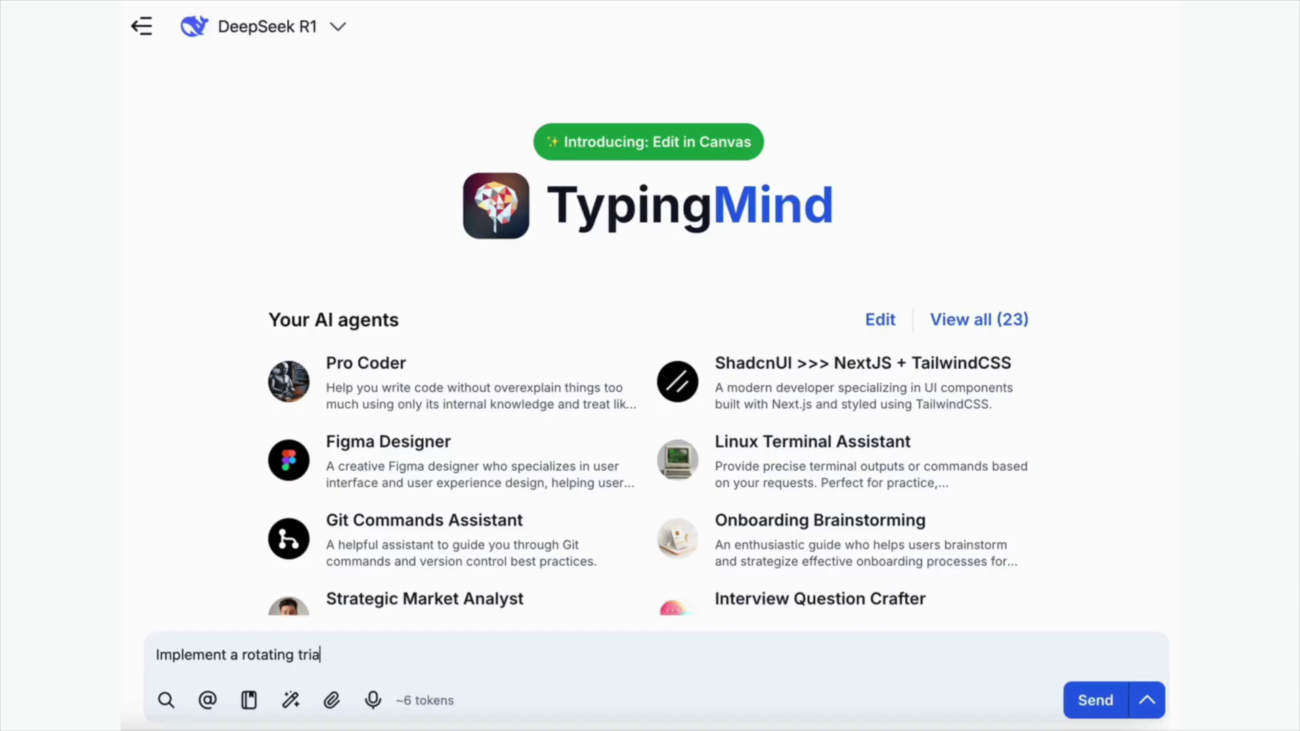
Send the rotating-triangle prompt and read R1's reasoning on the triangle, red ball and rotation
key("Return")
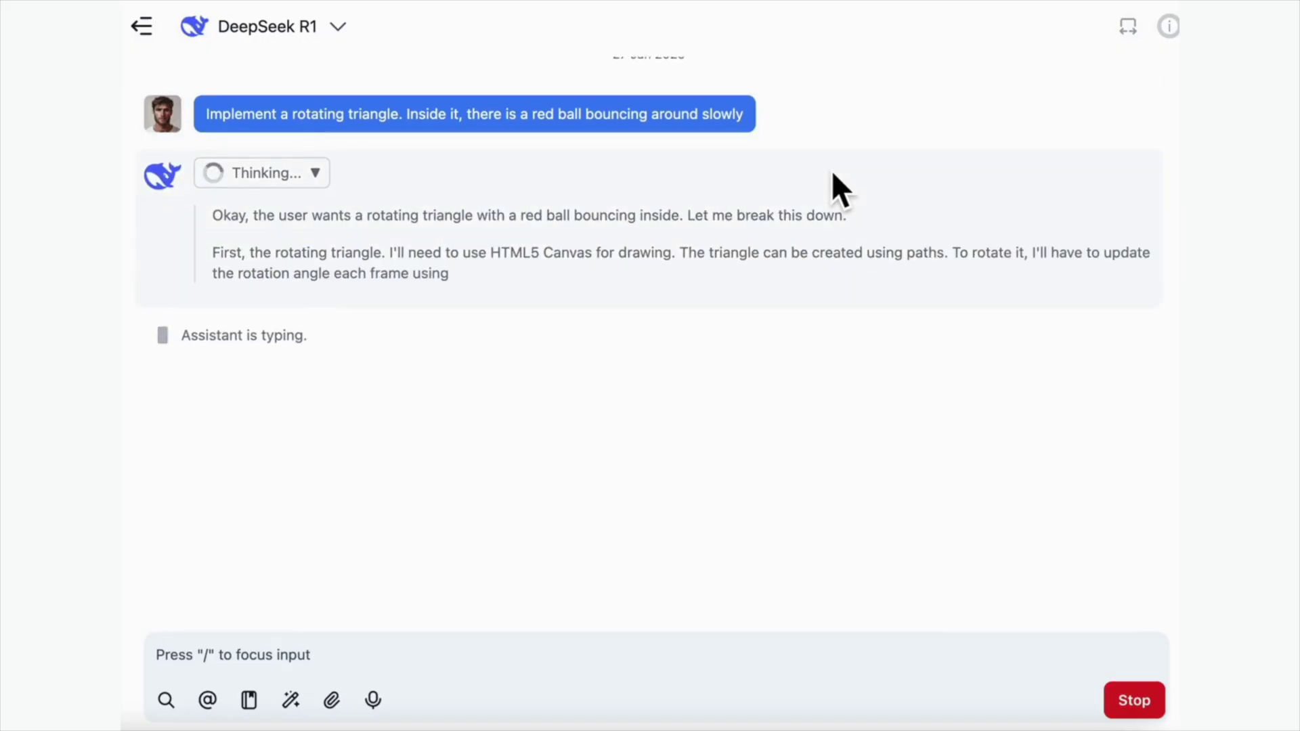
triple_click(427, 283)
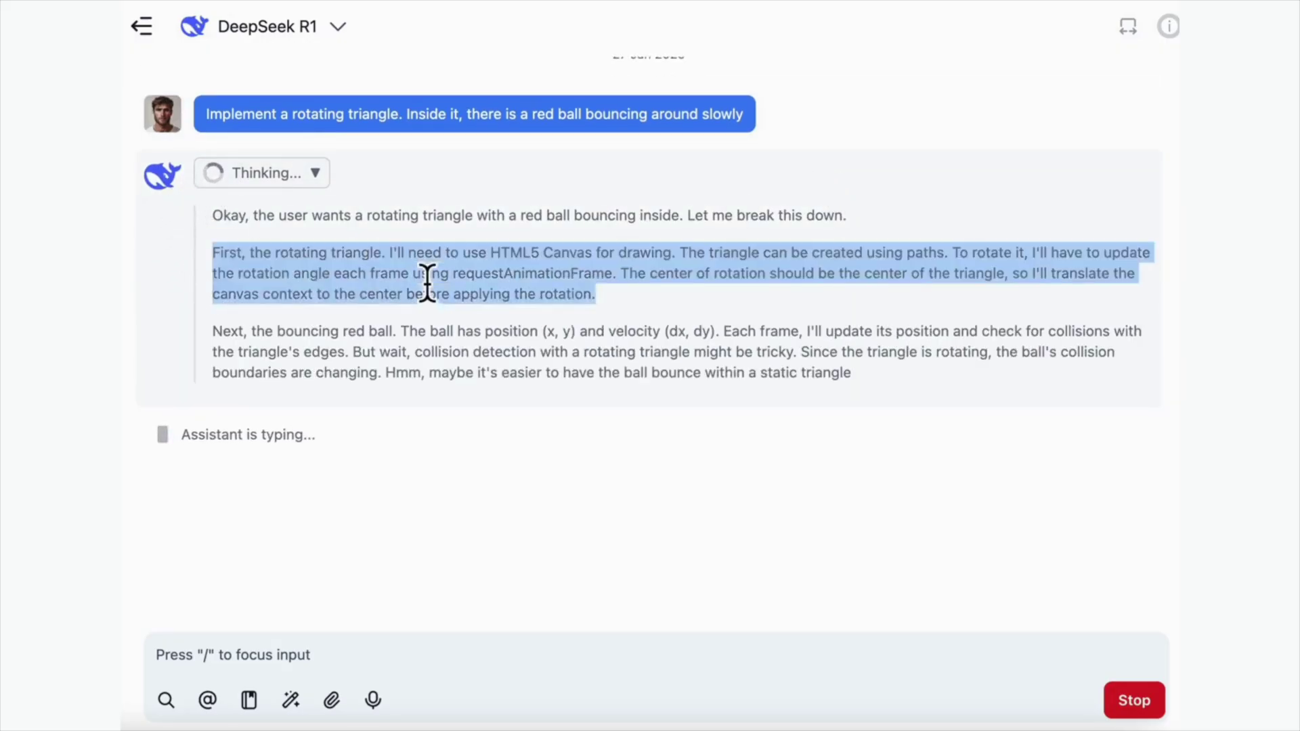
left_click(720, 226)
triple_click(720, 217)
left_click(920, 238)
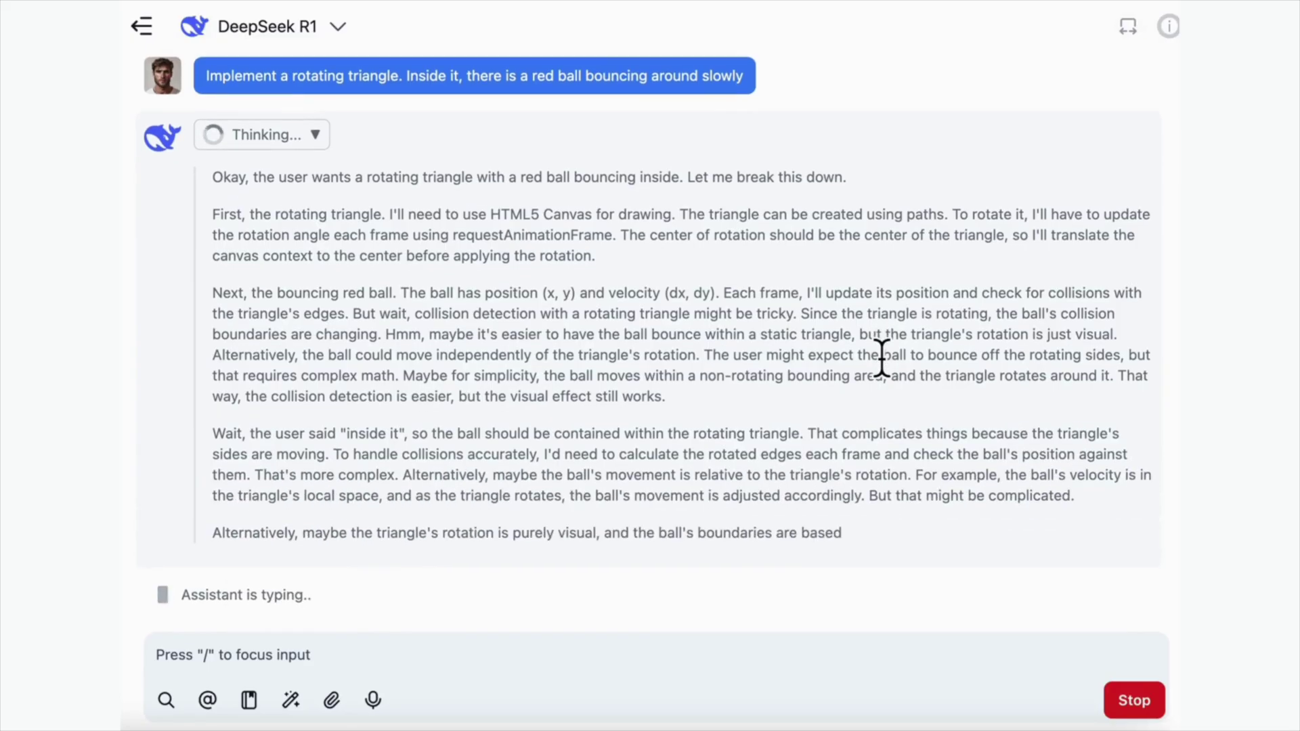
triple_click(894, 291)
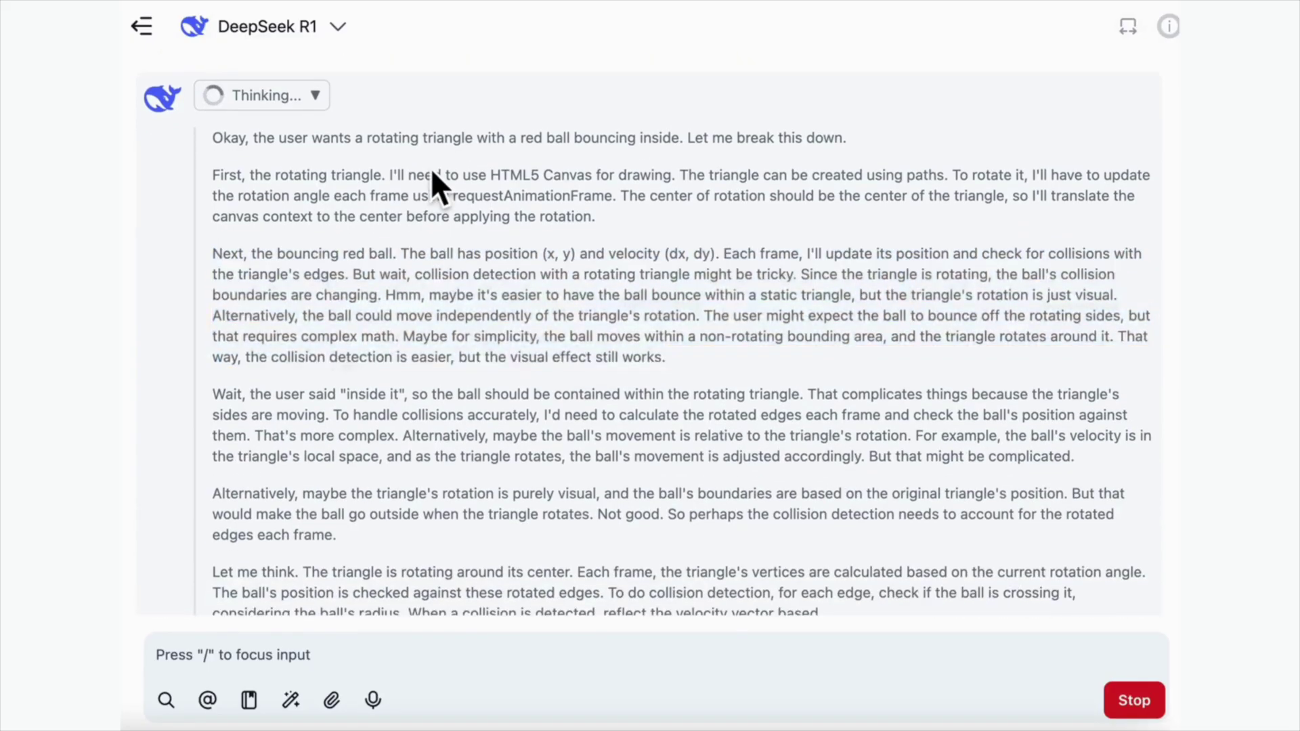
double_click(532, 138)
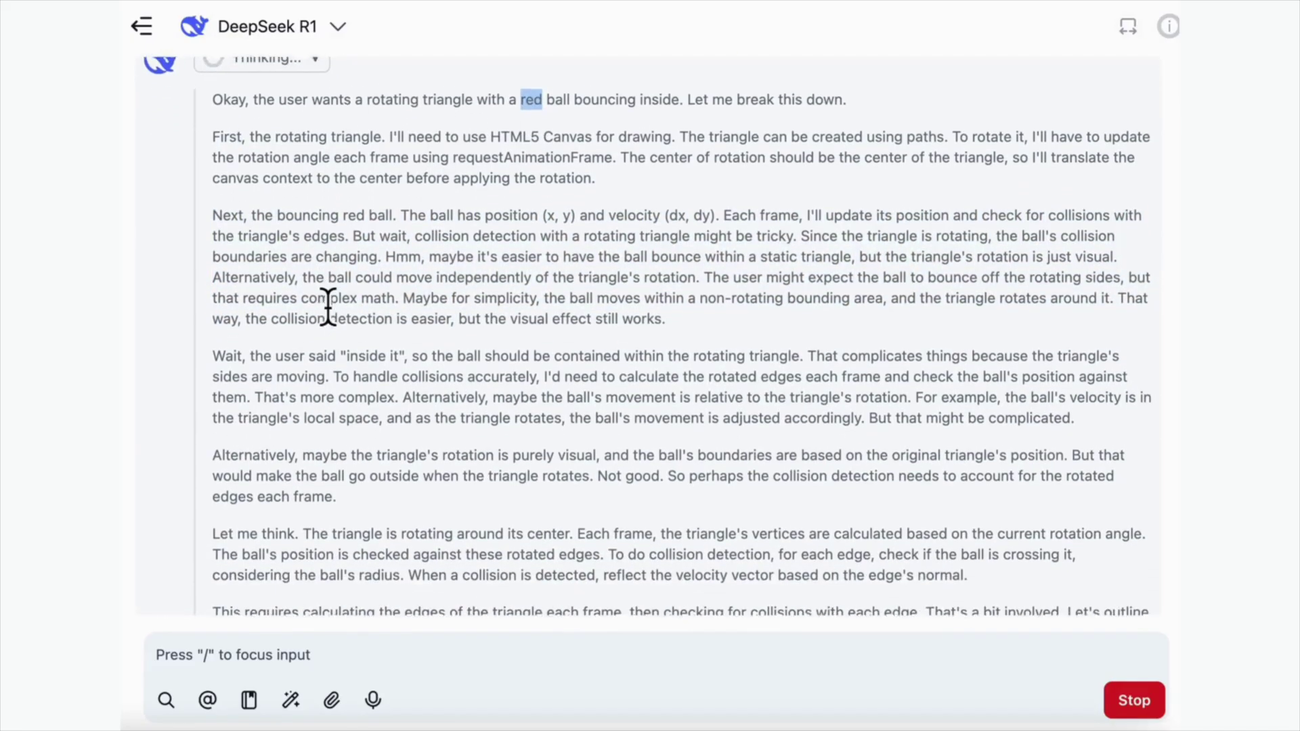
triple_click(806, 317)
triple_click(806, 317)
triple_click(581, 308)
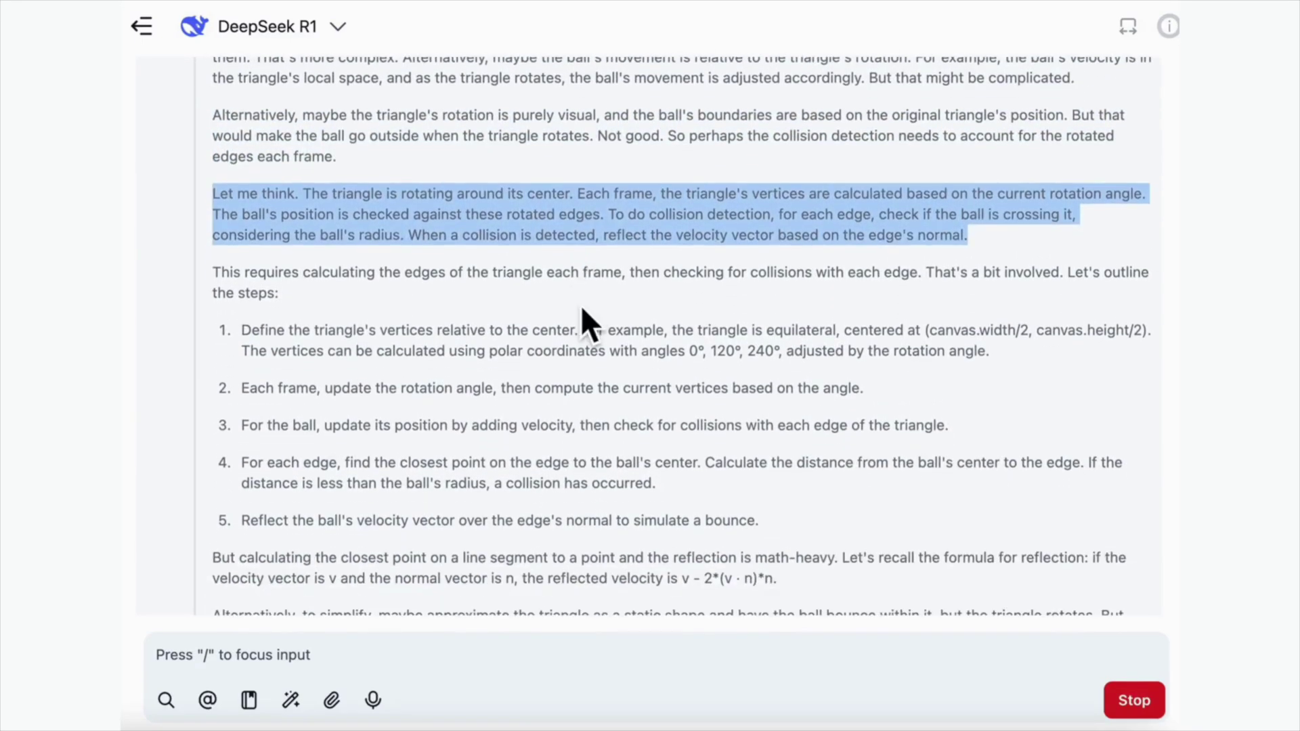
left_click(581, 306)
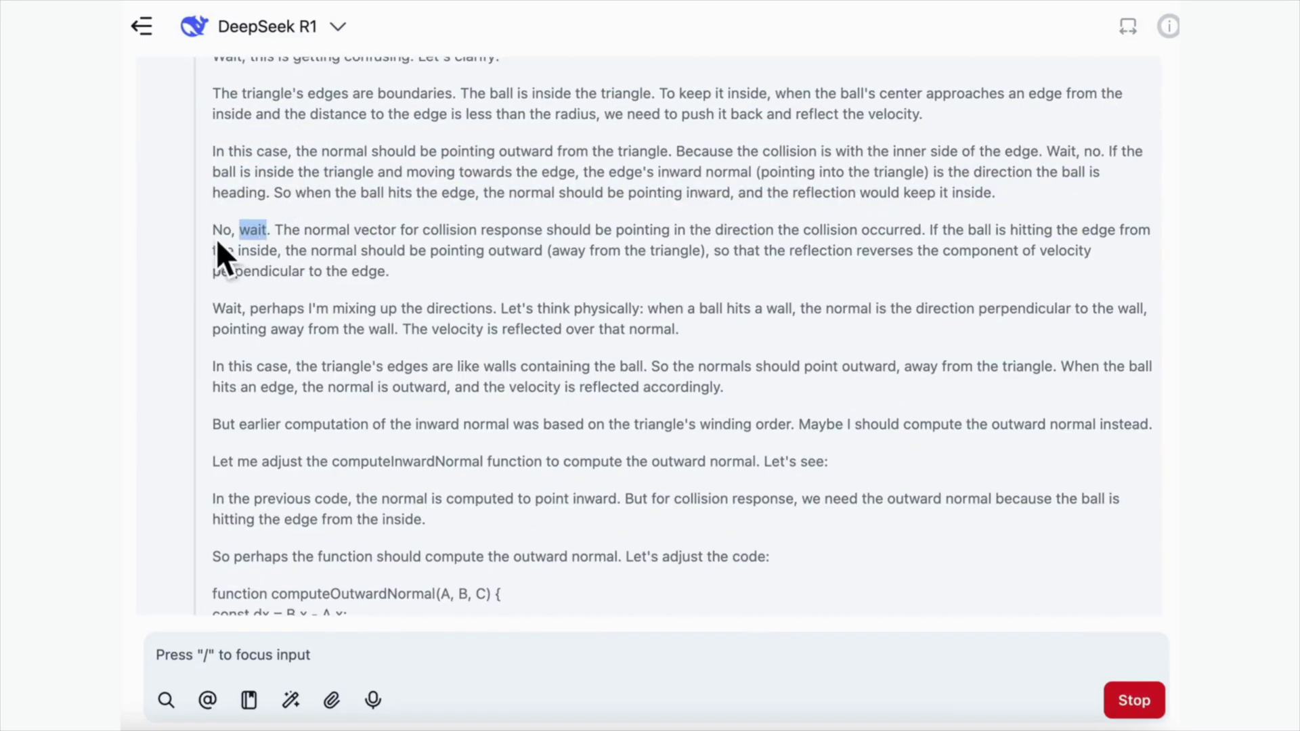
Highlight R1's reasoning about outward collision normals and the ball bouncing off triangle edges
left_click_drag(217, 238, 278, 244)
left_click_drag(532, 257, 475, 286)
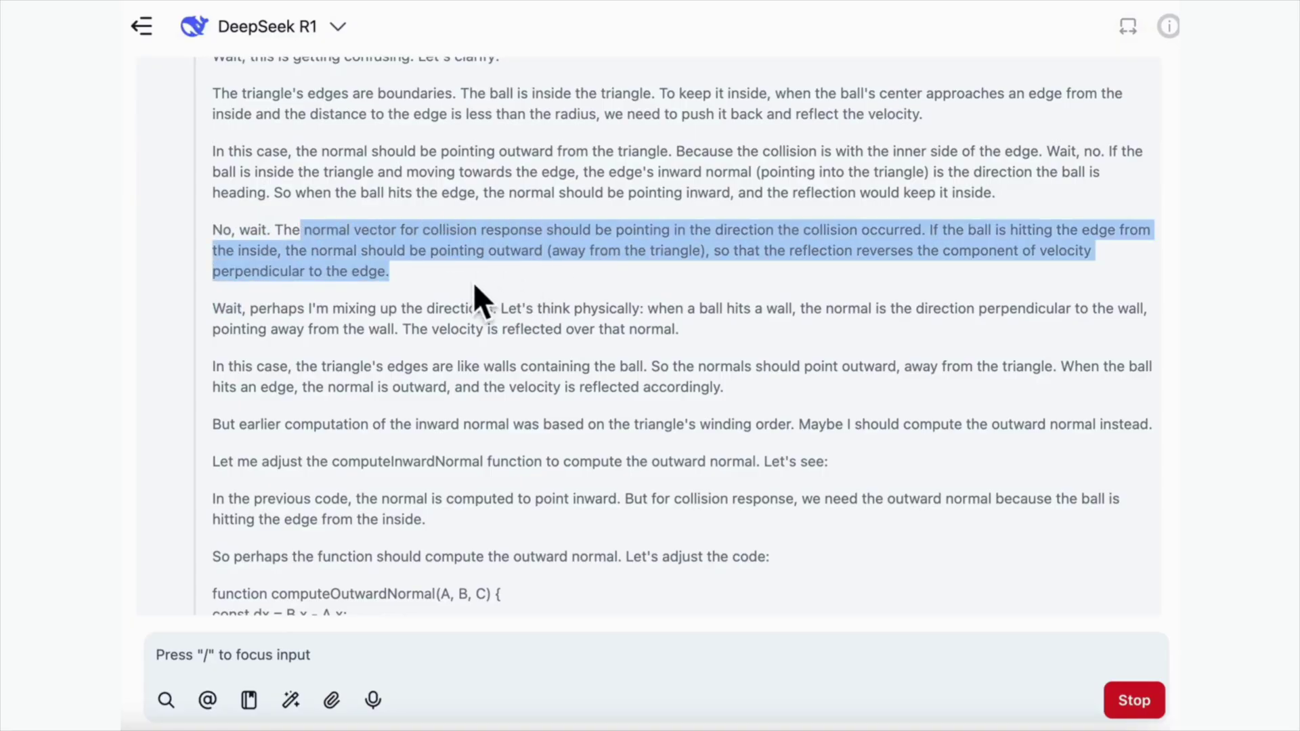
left_click(432, 278)
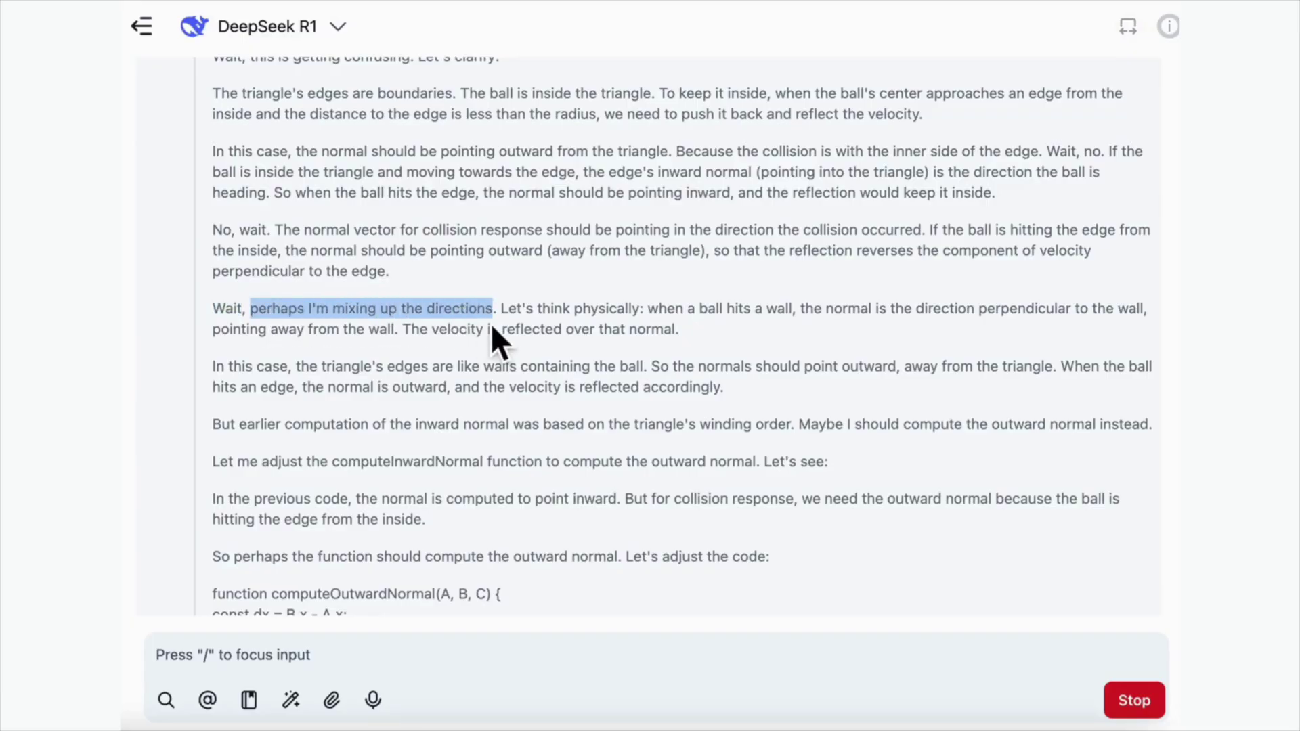
left_click(512, 325)
left_click_drag(502, 312, 691, 343)
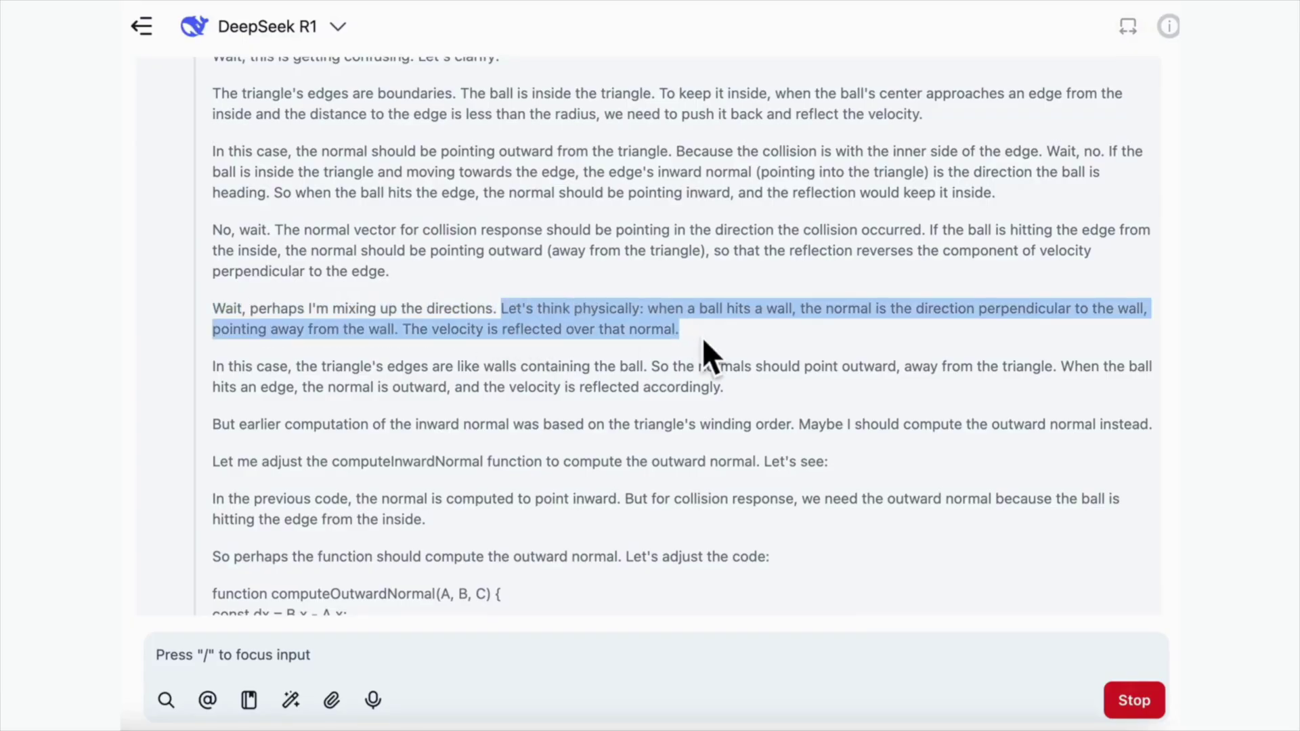
left_click(703, 342)
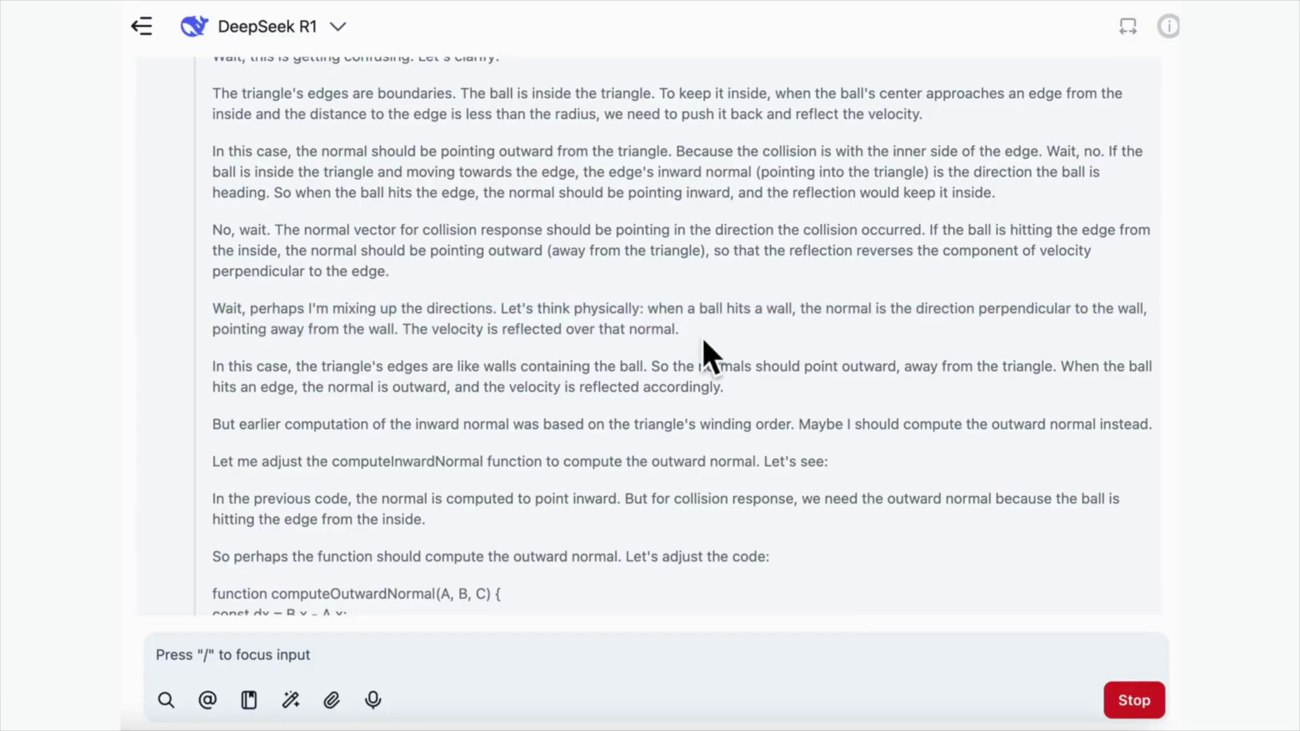
triple_click(243, 378)
left_click(806, 389)
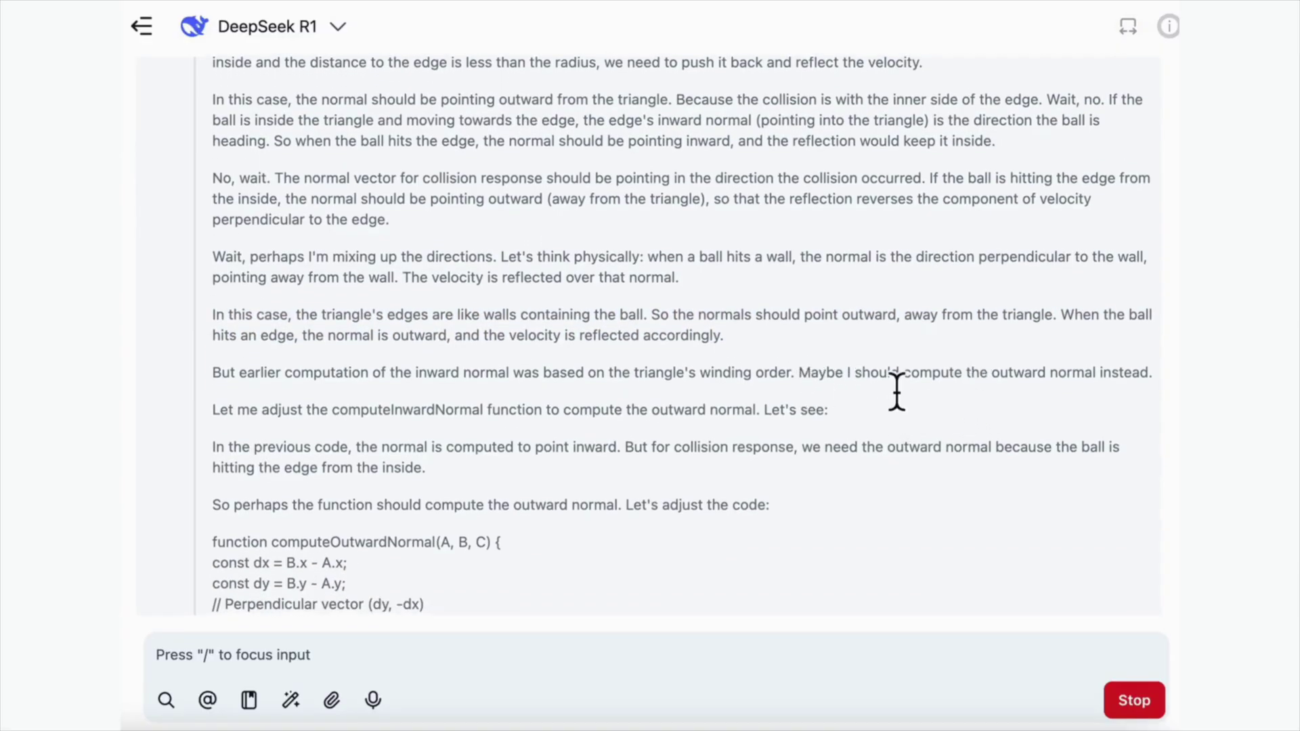
left_click_drag(860, 387, 1120, 387)
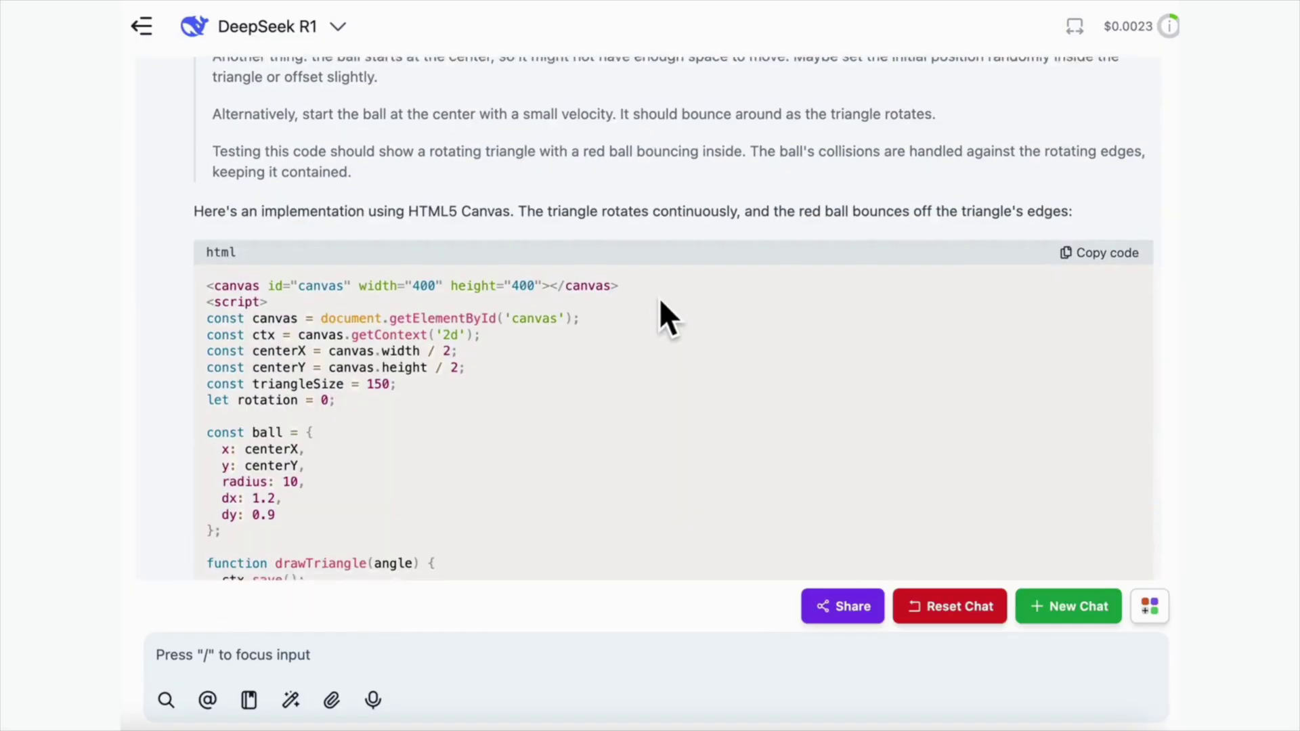
Run the generated triangle code in CodePen, then return to the DeepSeek R1 chat
scroll(661, 302, "down", 20)
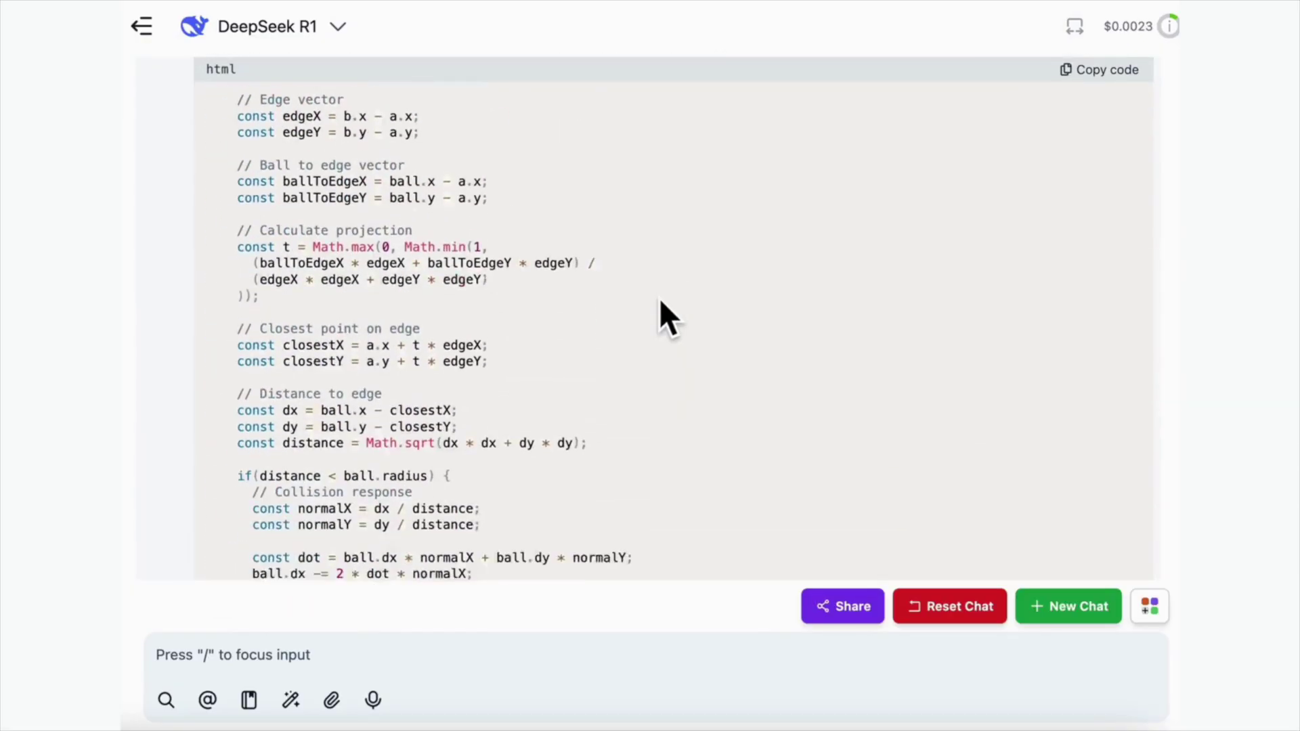
scroll(661, 302, "down", 8)
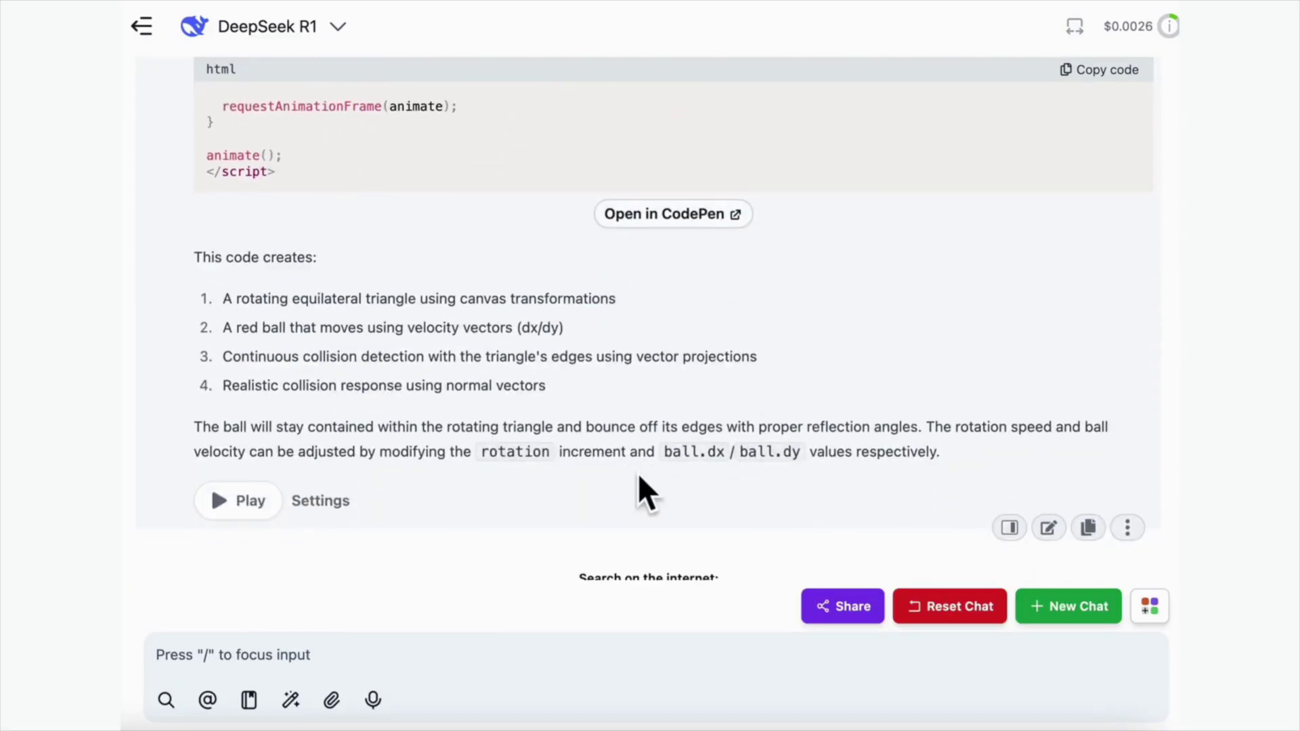
left_click(672, 206)
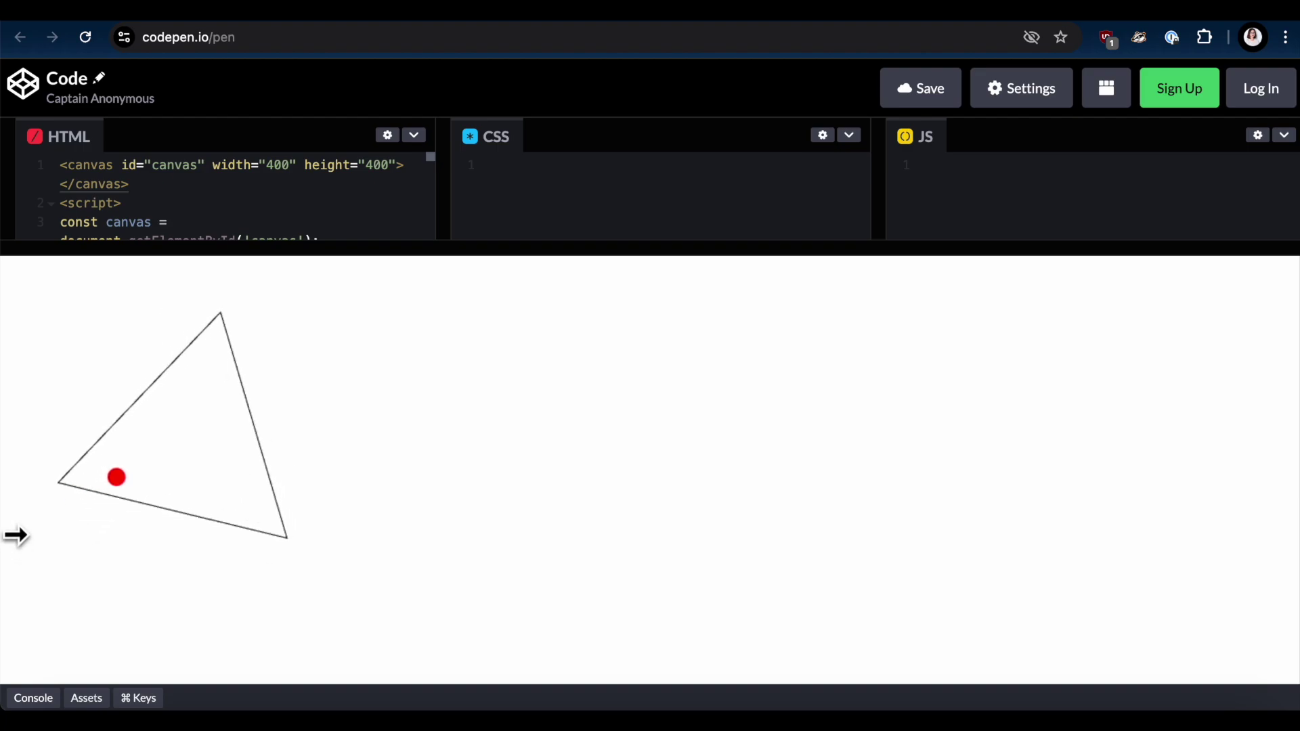
key("ctrl+w")
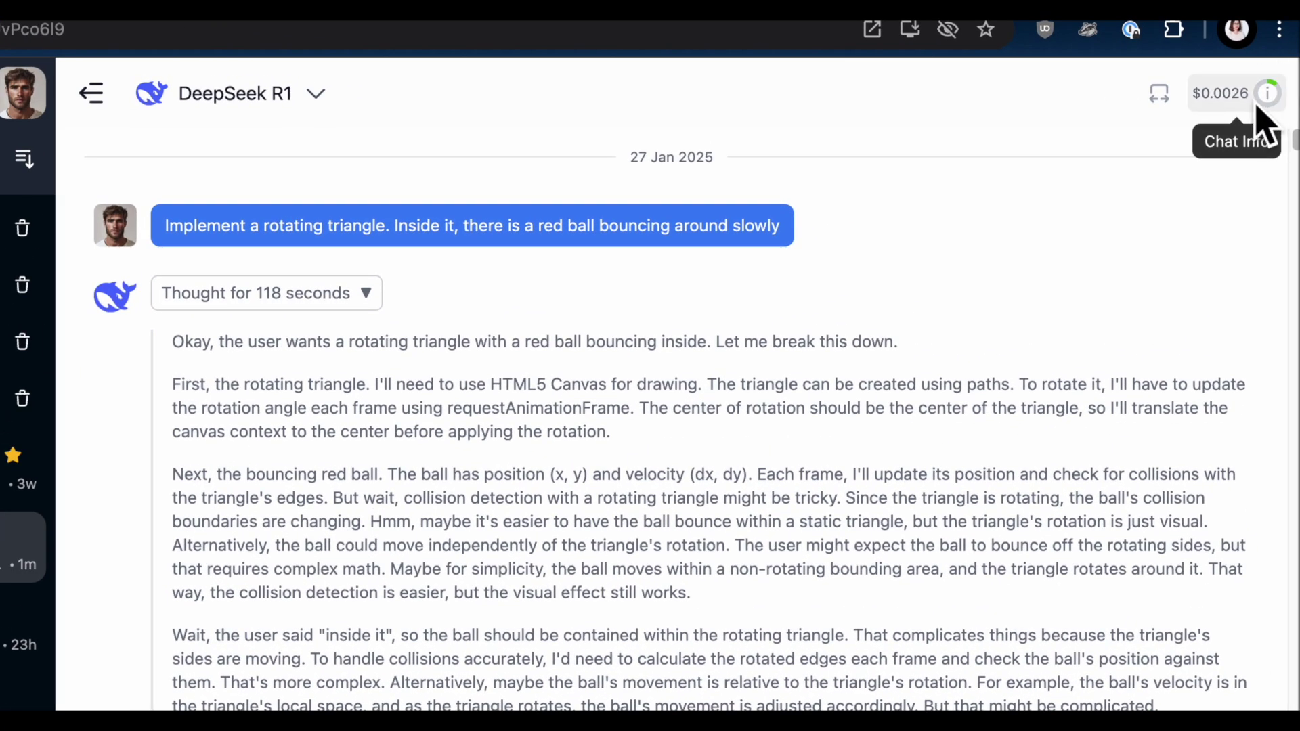
left_click(1268, 95)
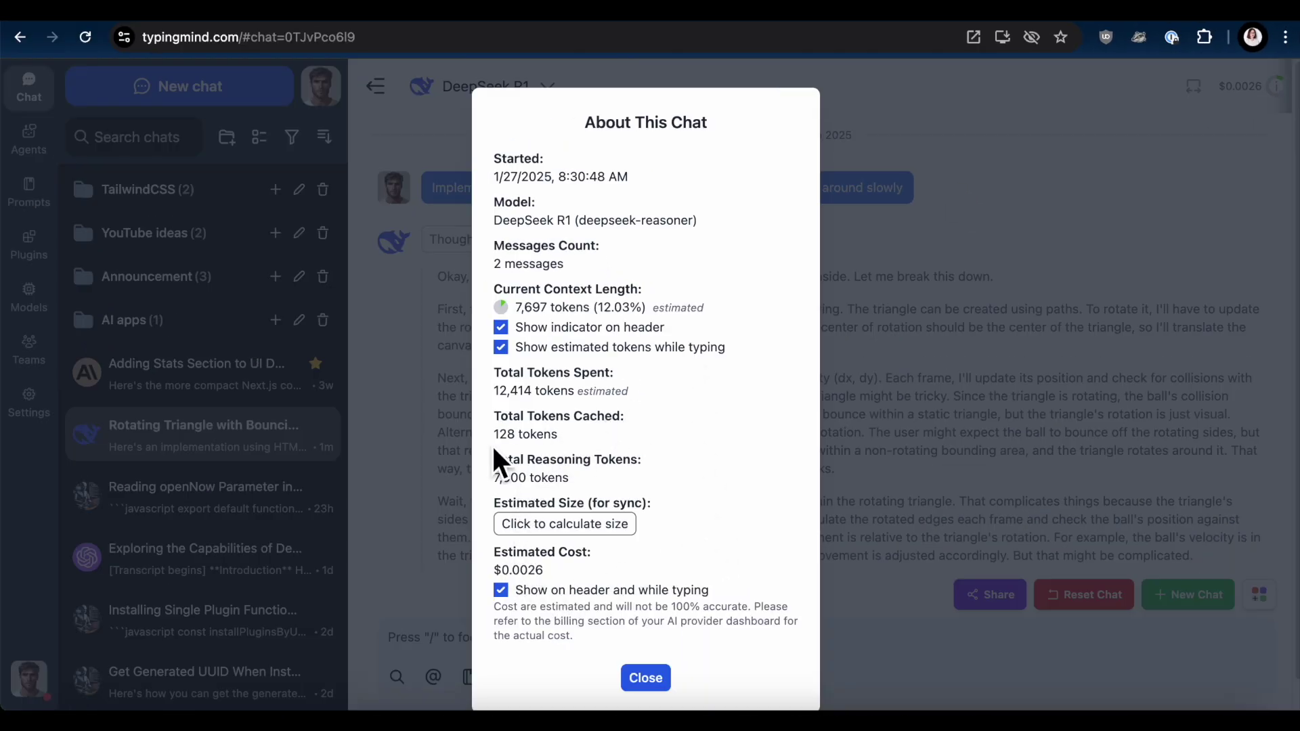
triple_click(509, 439)
left_click(512, 442)
triple_click(512, 441)
scroll(676, 404, "down", 2)
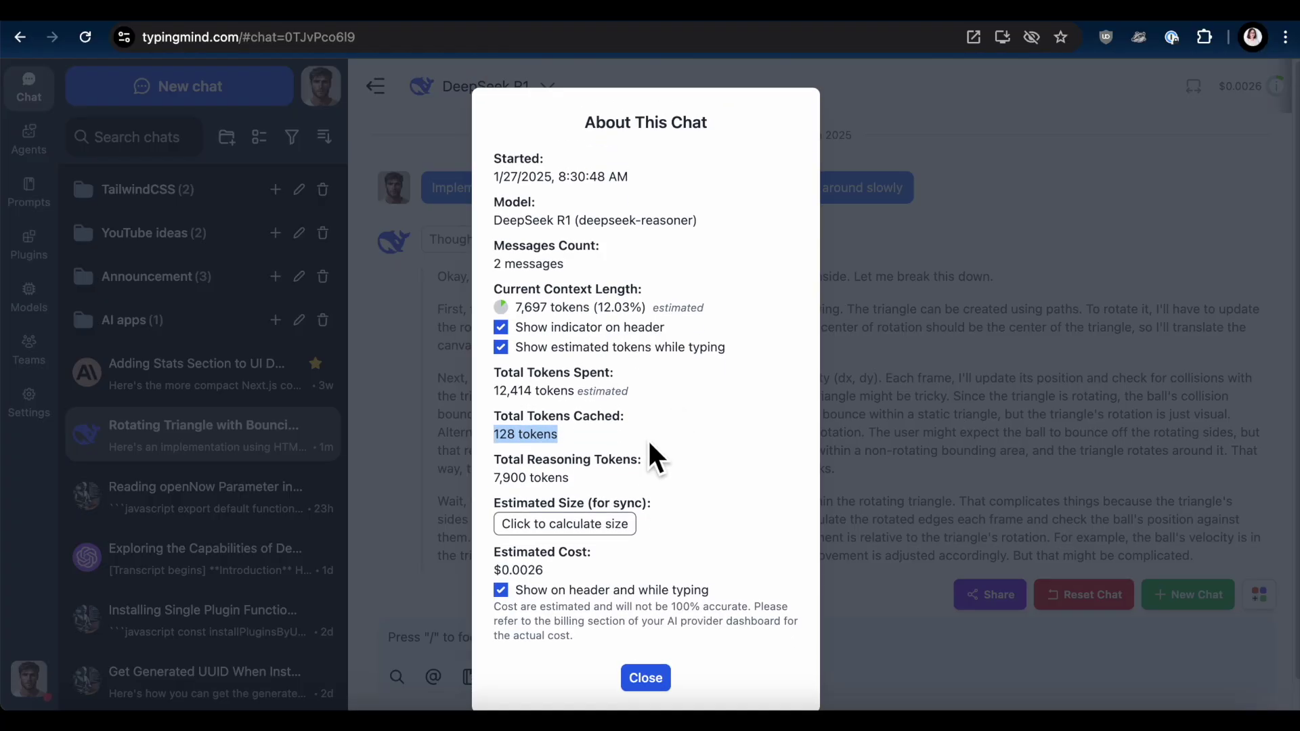
left_click(646, 678)
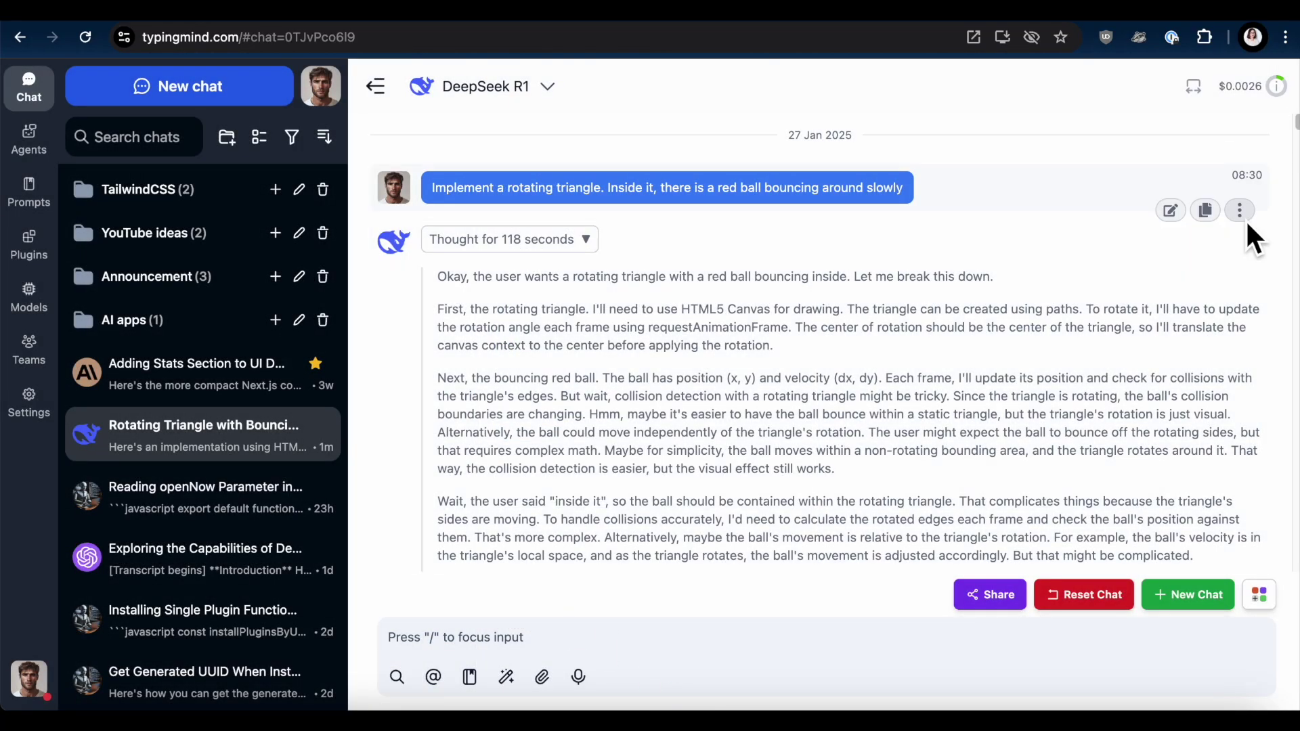
Fork the triangle chat, switch it to O1, and regenerate the answer to the same prompt
left_click(1245, 218)
left_click(1222, 310)
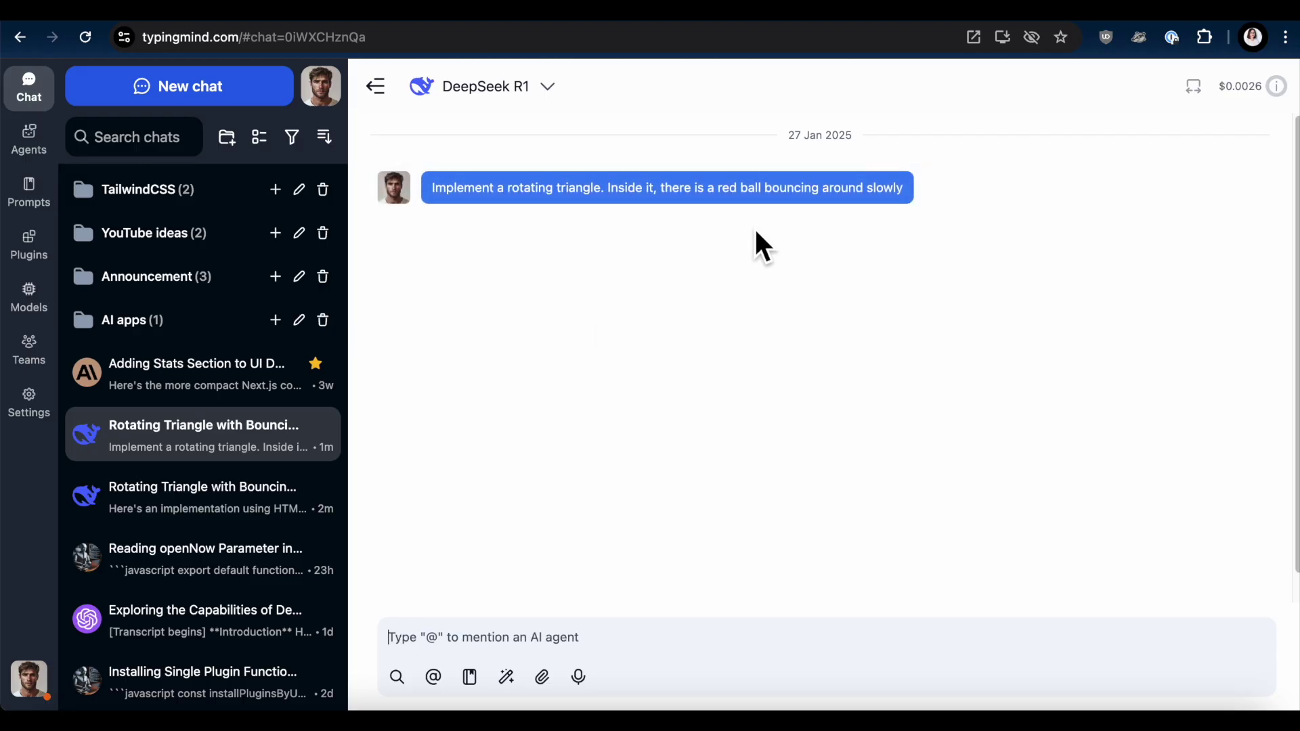
left_click(544, 88)
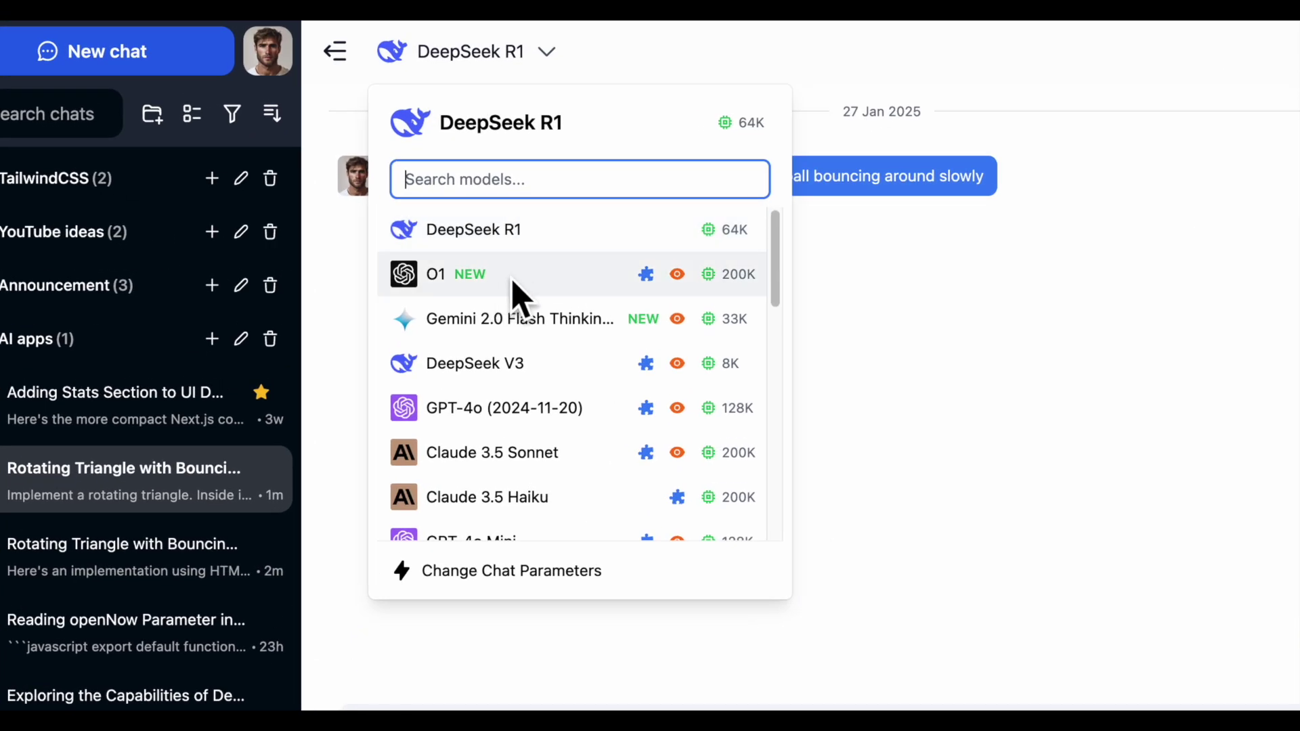
left_click(538, 271)
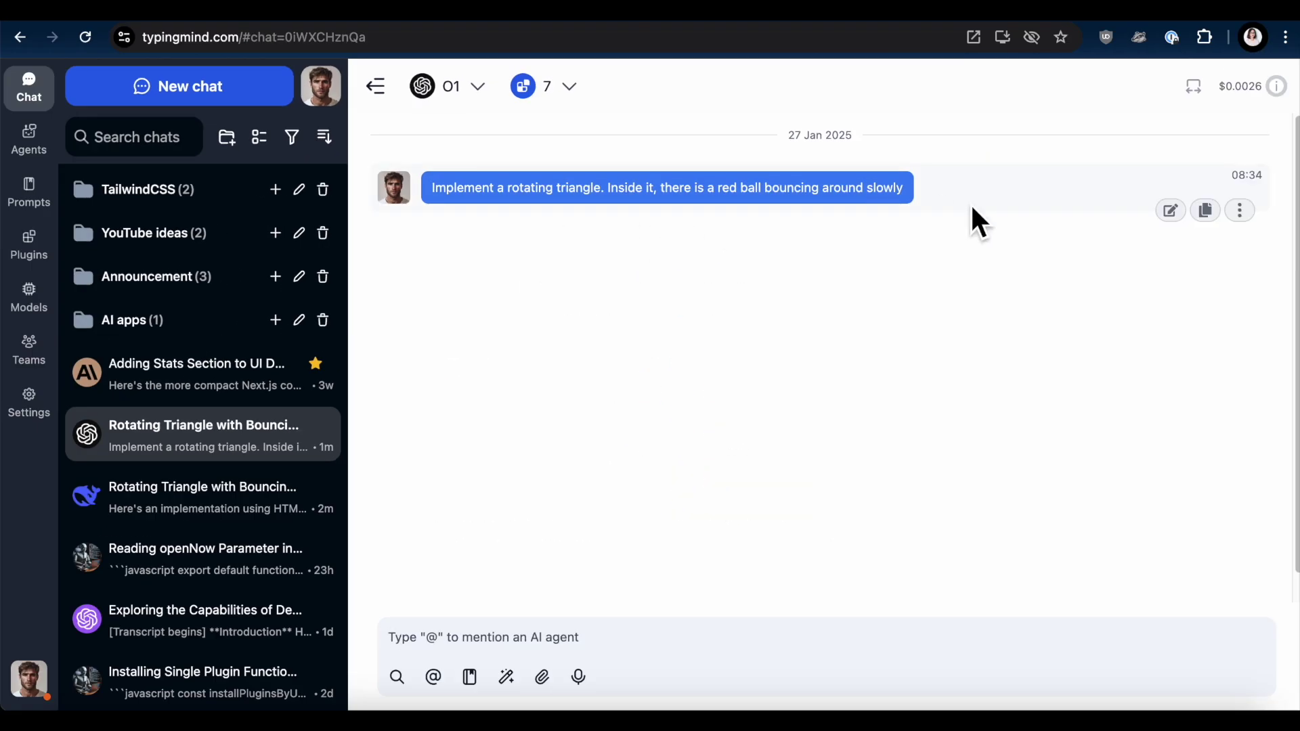
left_click(1174, 213)
left_click(974, 673)
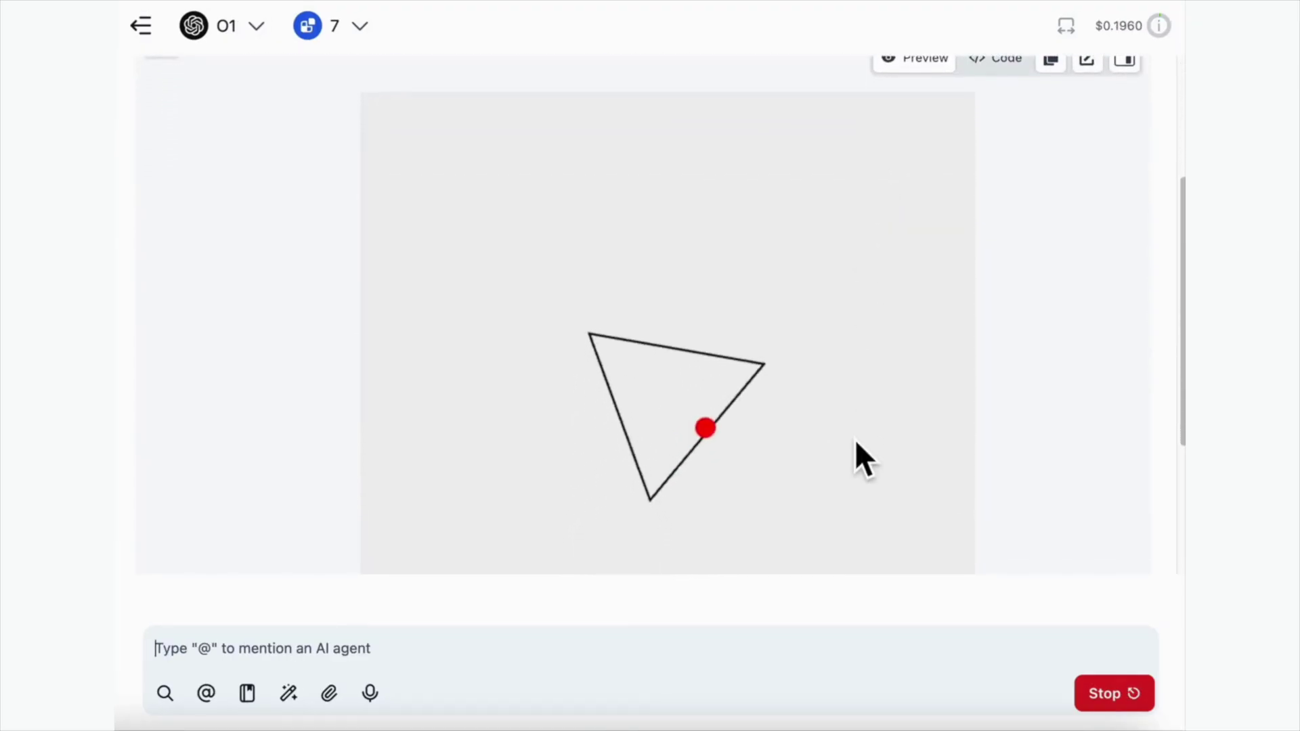
Review O1's Interactive Canvas triangle animation and view the chat's 30,367-token, $0.5344 cost
scroll(747, 424, "up", 4)
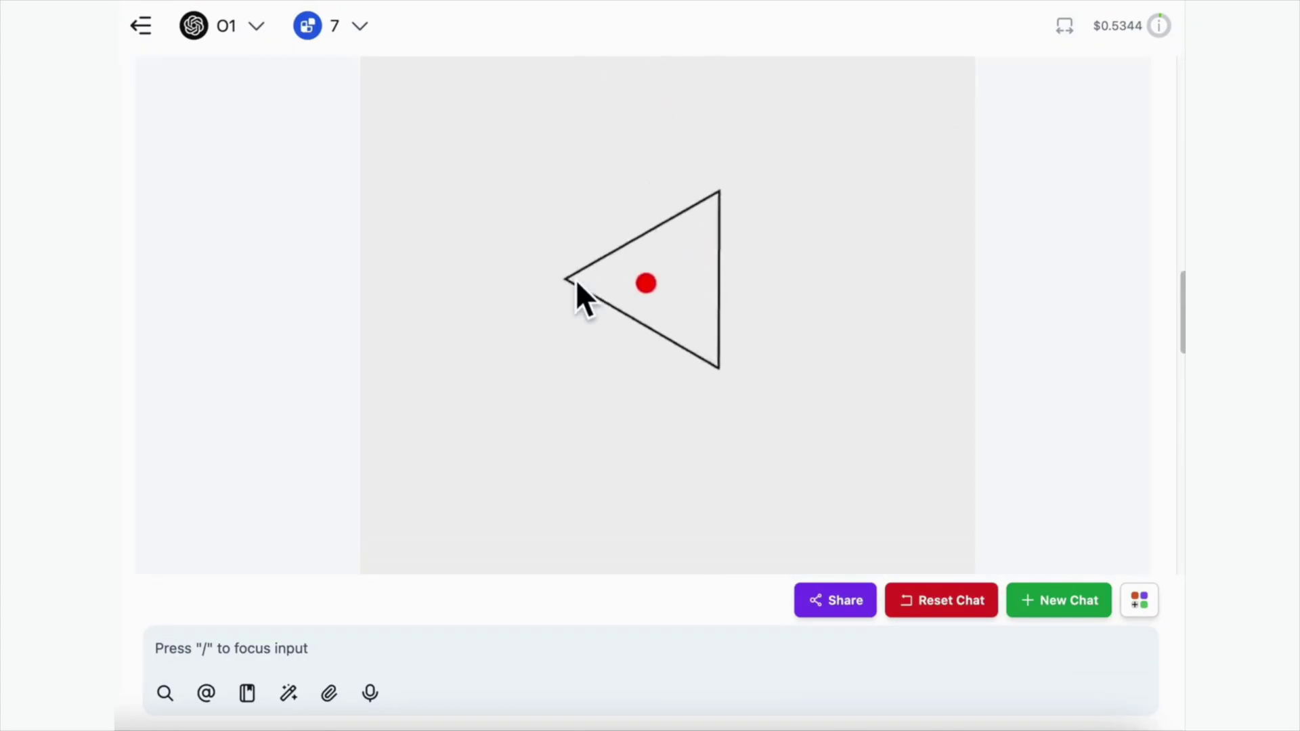
scroll(969, 318, "up", 5)
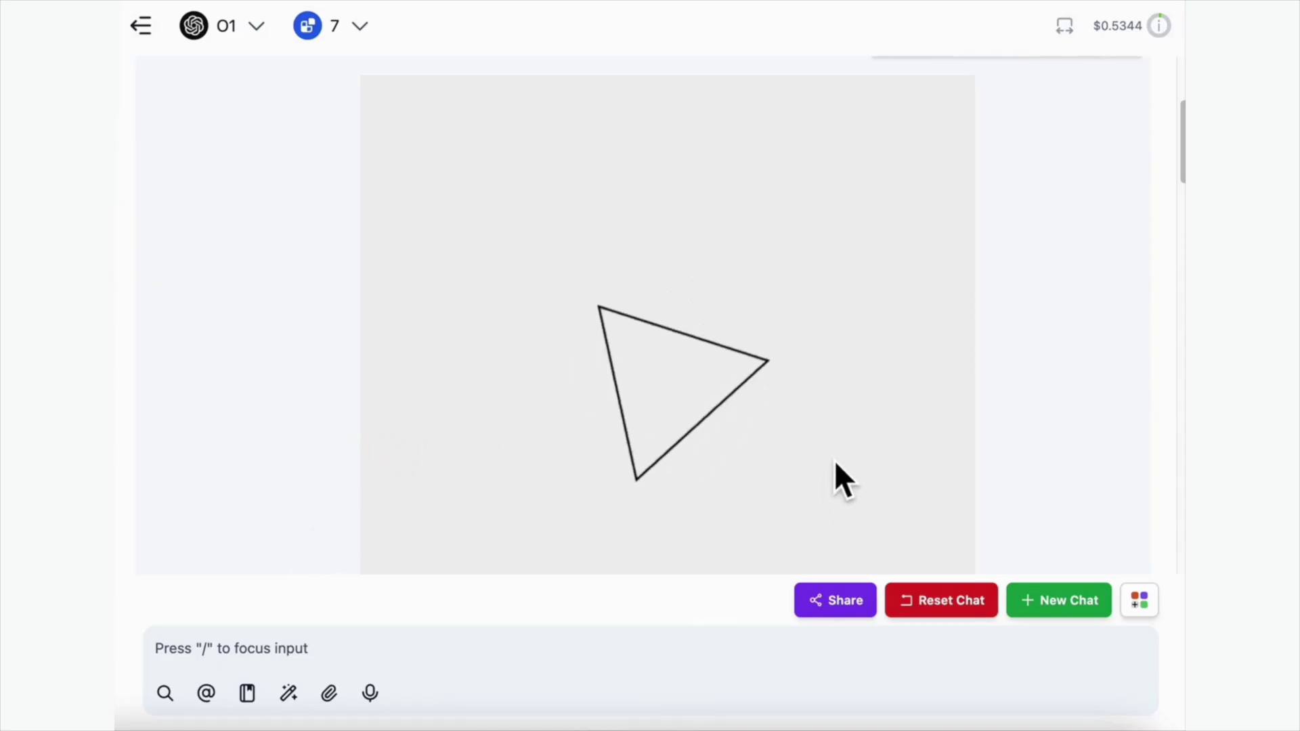
scroll(834, 461, "down", 10)
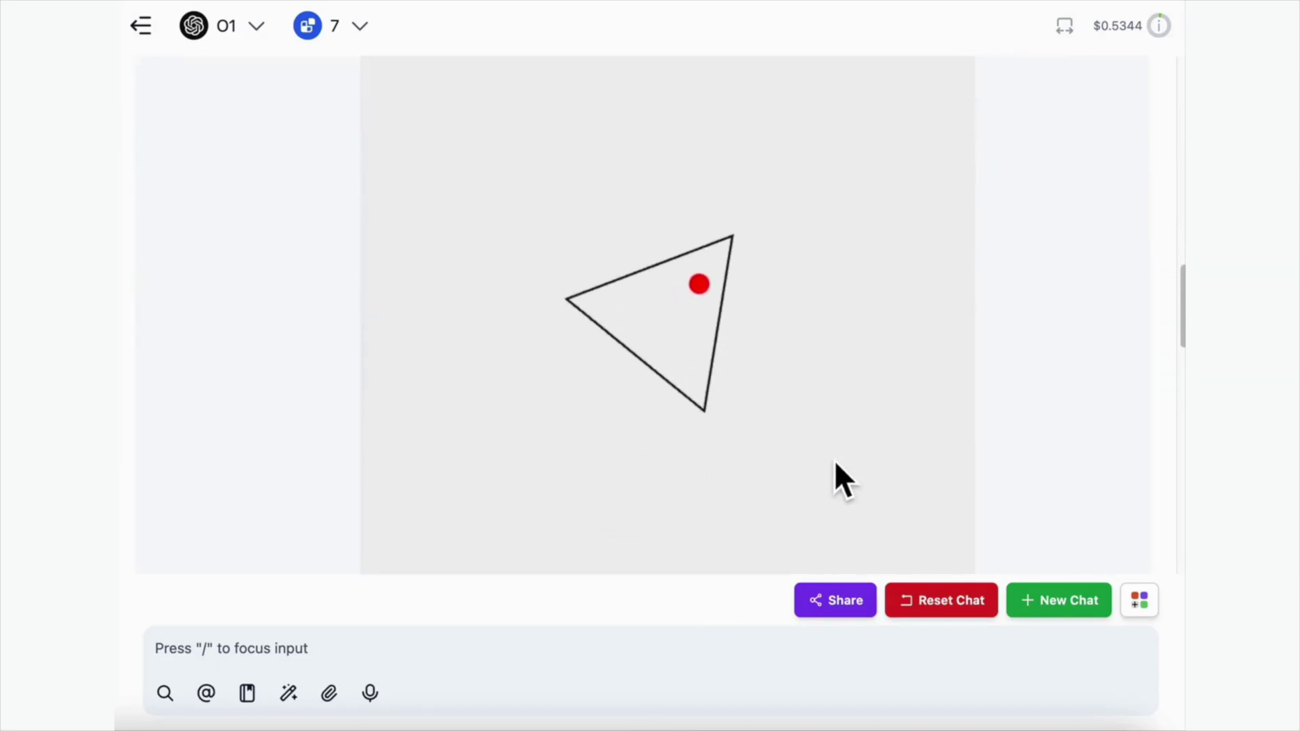
scroll(1109, 361, "up", 1)
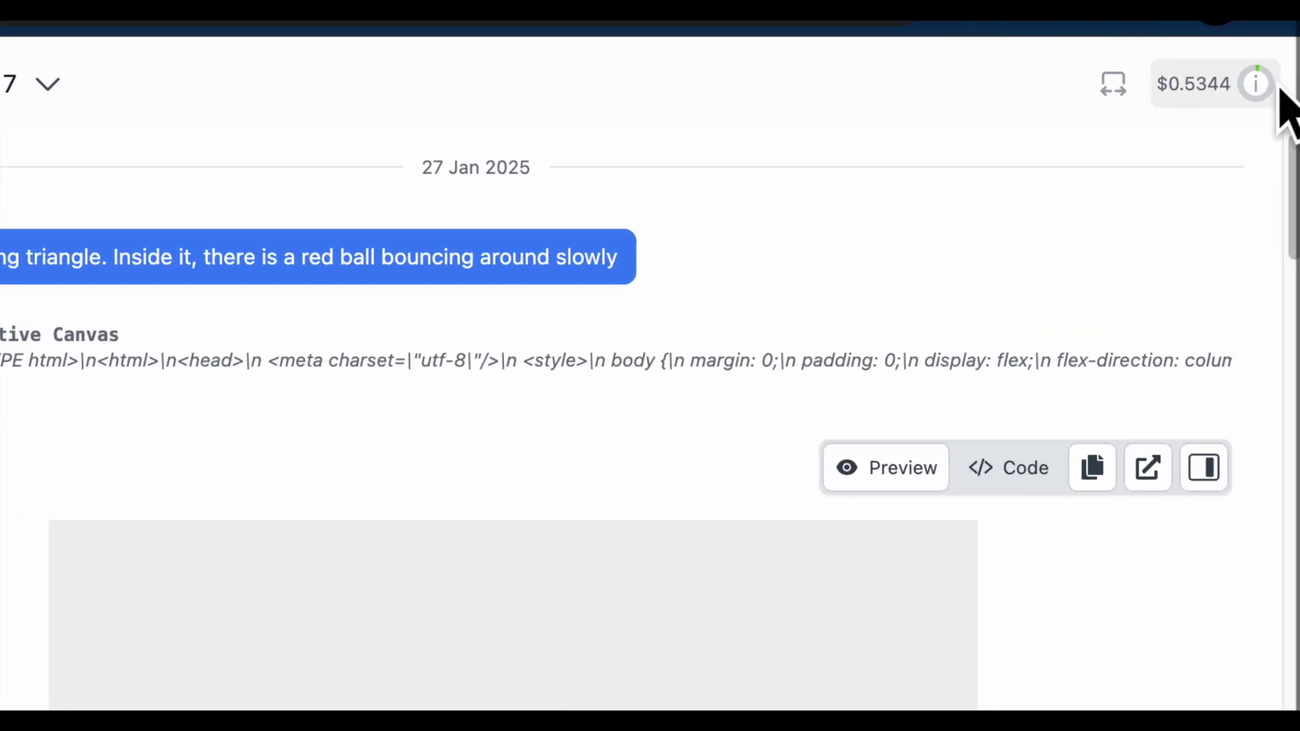
left_click(1278, 86)
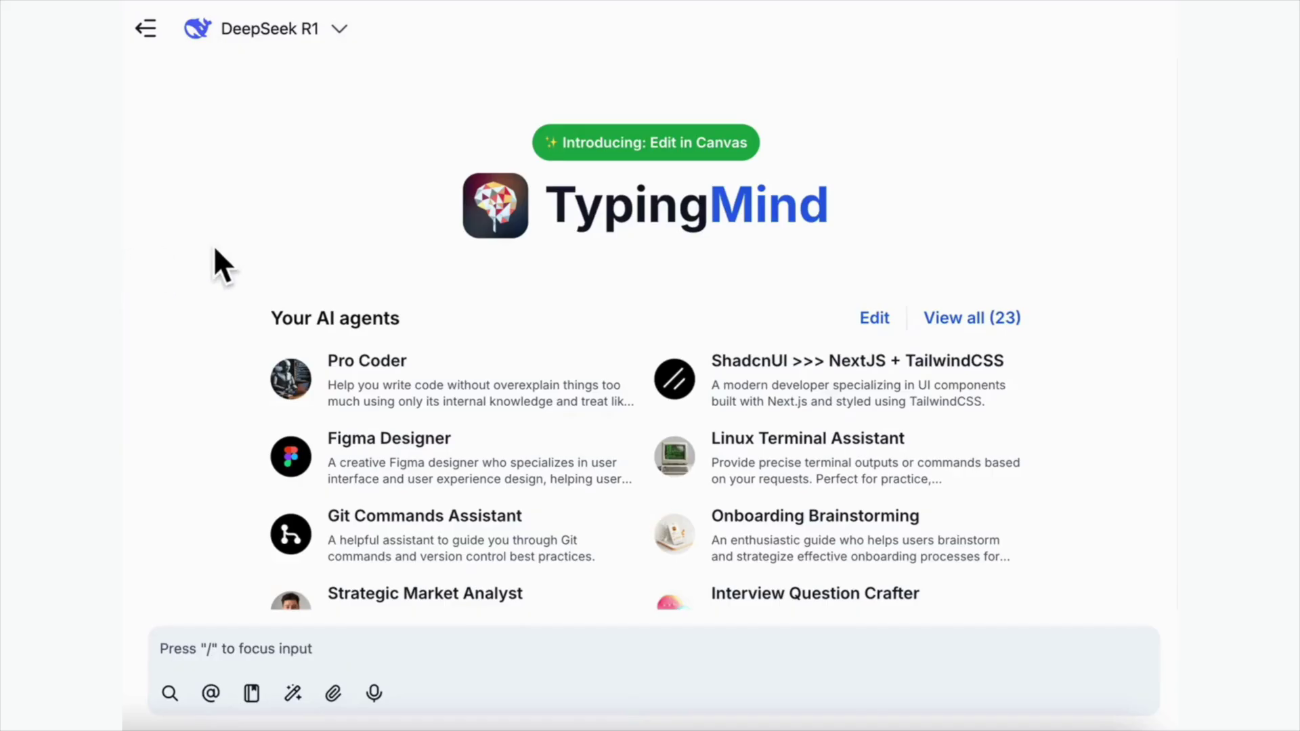
Switch the new chat to Claude 3.5 Sonnet and send the pasted rotating-triangle prompt
left_click(351, 27)
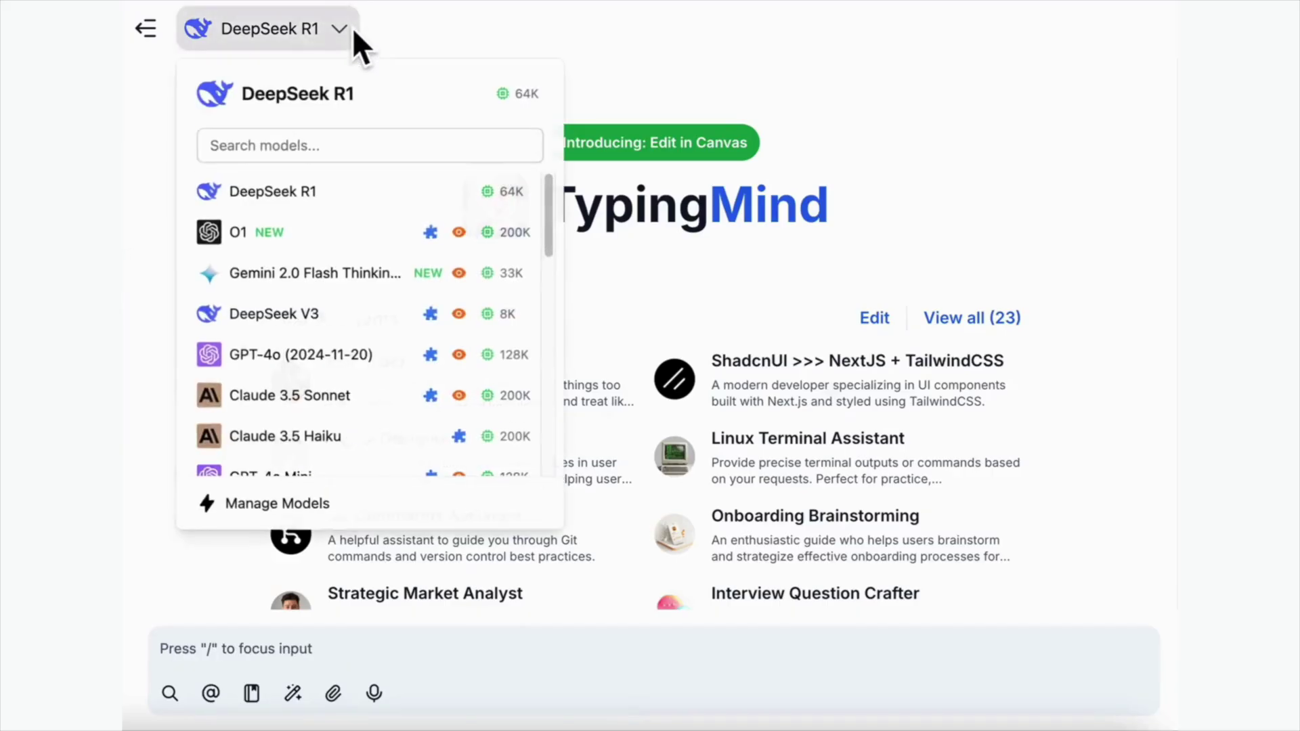
left_click(342, 403)
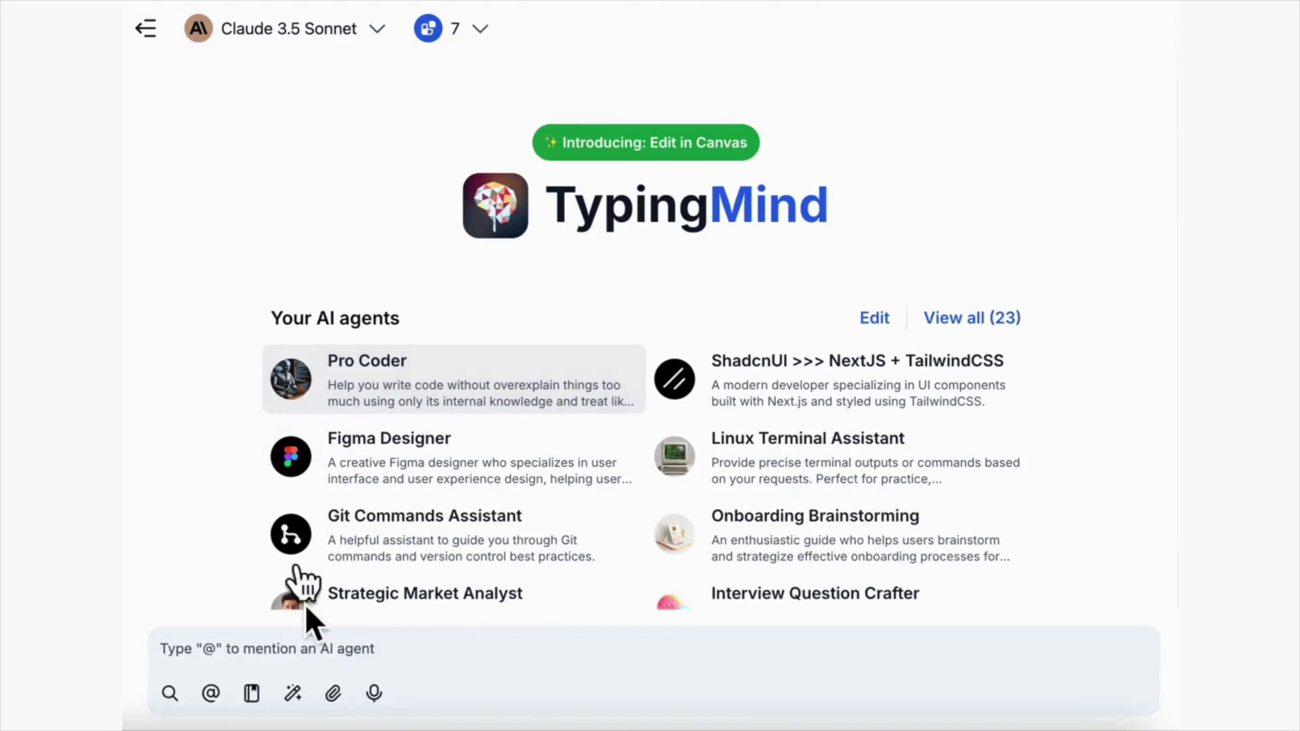
type("Implement a rotating triangle. Inside it, there is a red ball bouncing around slowly")
key("Return")
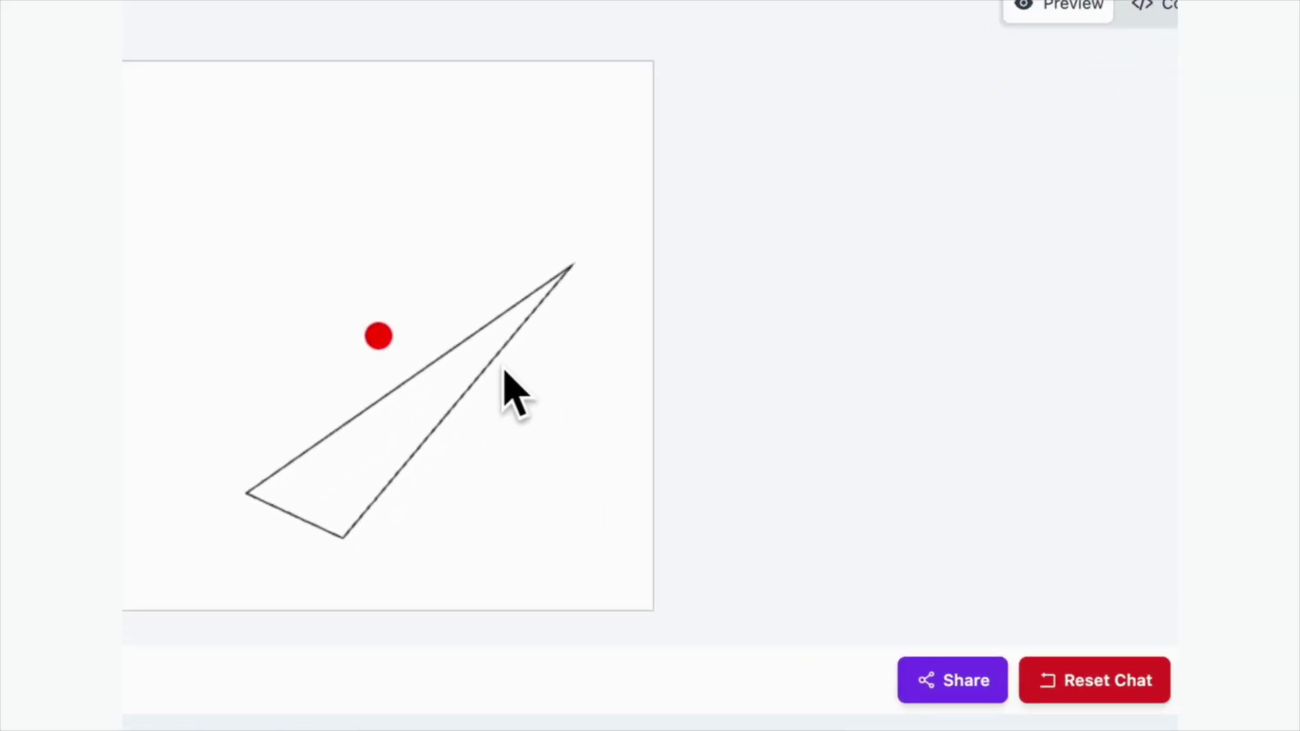
scroll(508, 384, "down", 3)
Send Claude the follow-up 'I need the red ball inside the triangle'
left_click(435, 669)
type("I need the red ball inside the triangle")
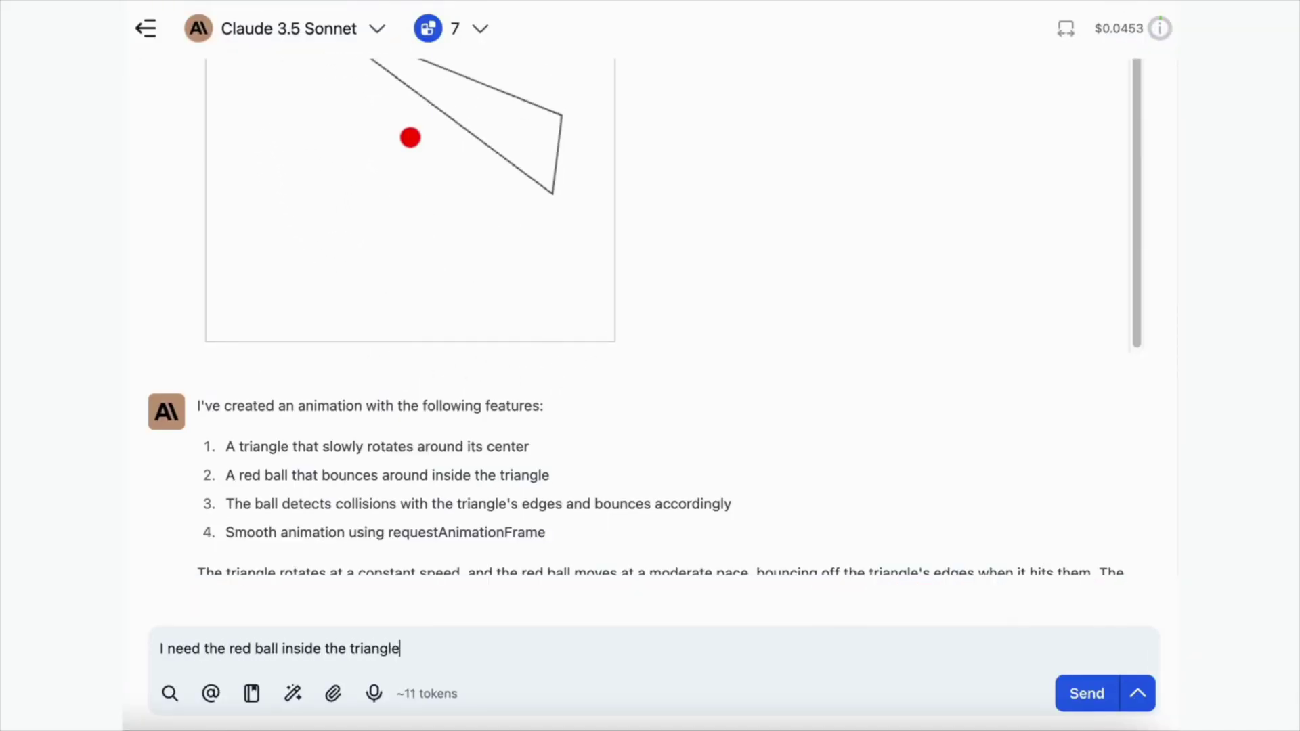
key("Return")
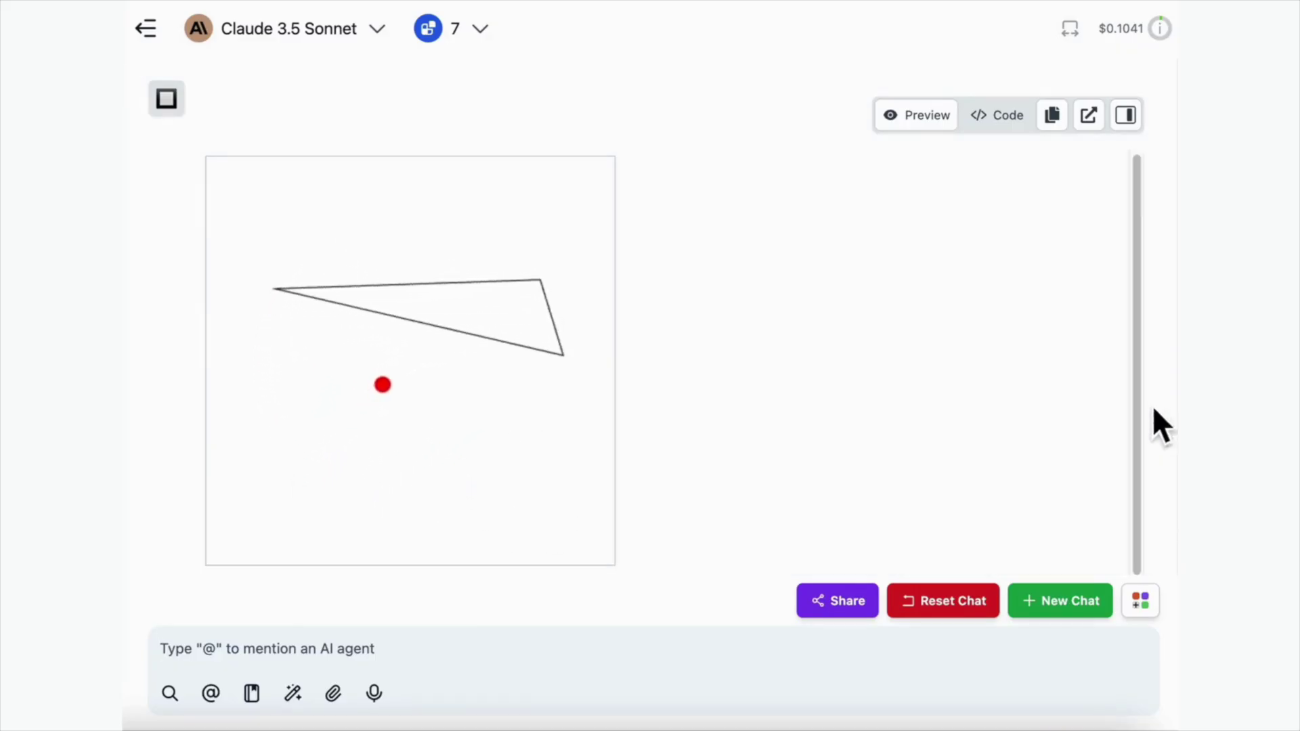
Review Claude's reply and highlight the chat's $0.1041 estimated cost in its details
scroll(918, 447, "down", 2)
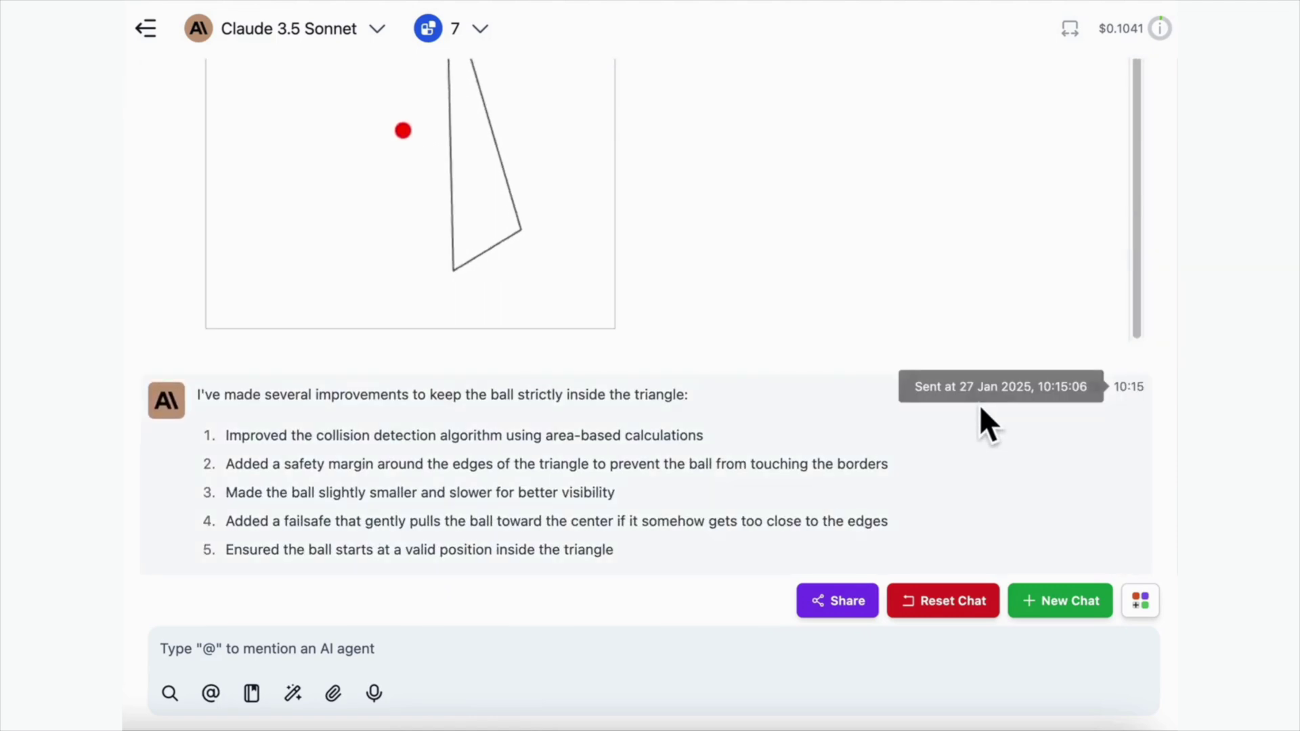
scroll(979, 404, "down", 5)
scroll(980, 404, "up", 6)
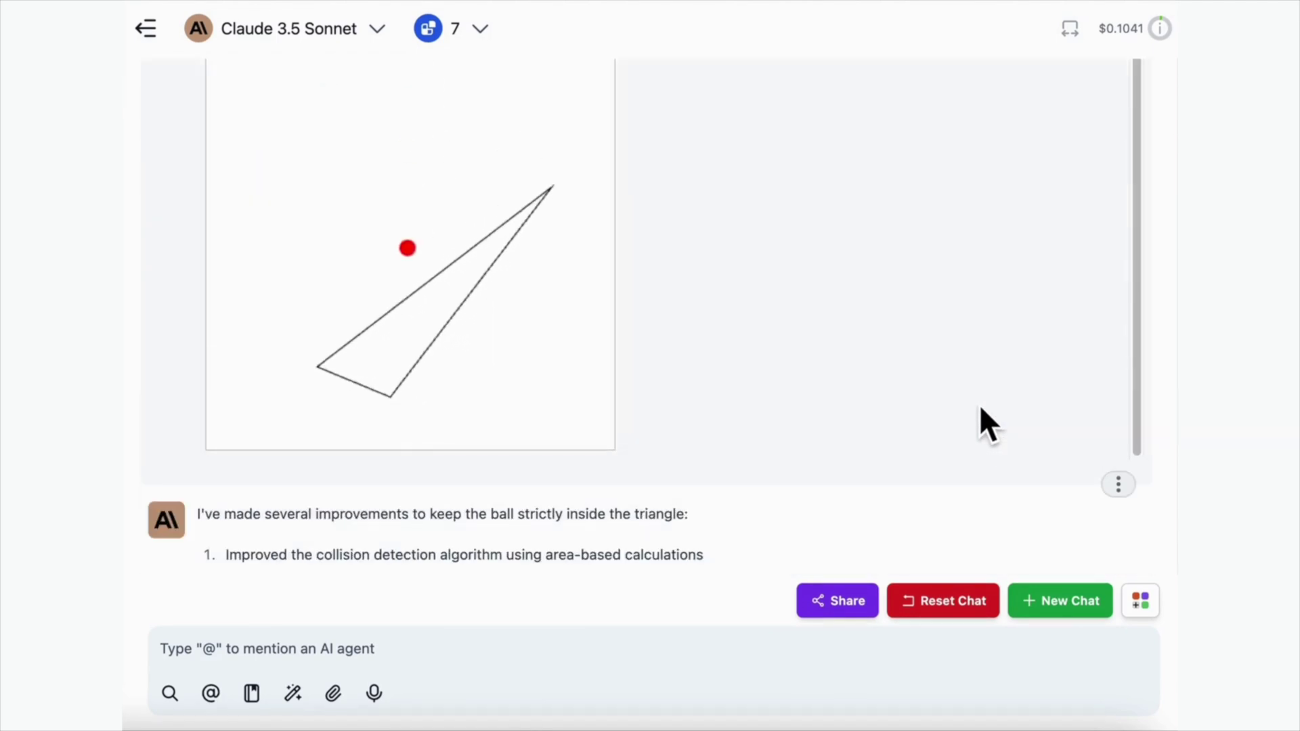
scroll(981, 408, "up", 2)
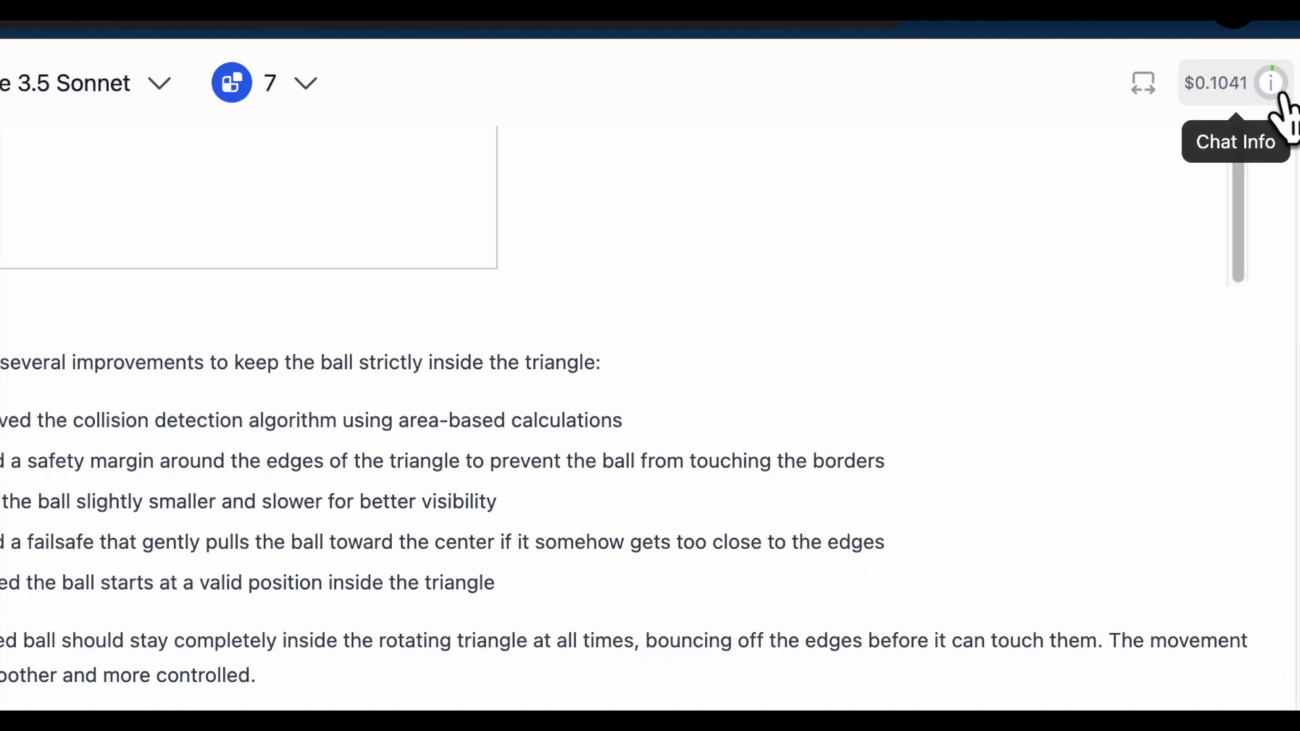
left_click(1273, 87)
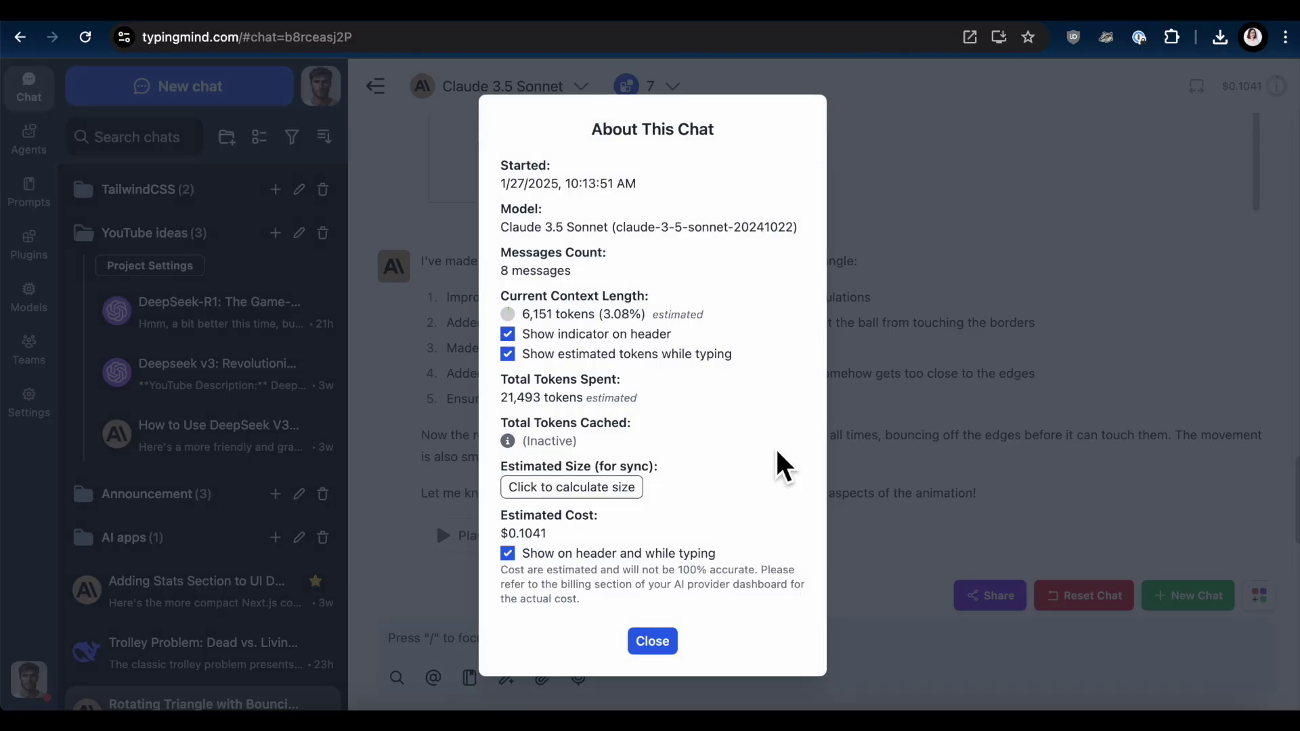
left_click_drag(505, 533, 687, 538)
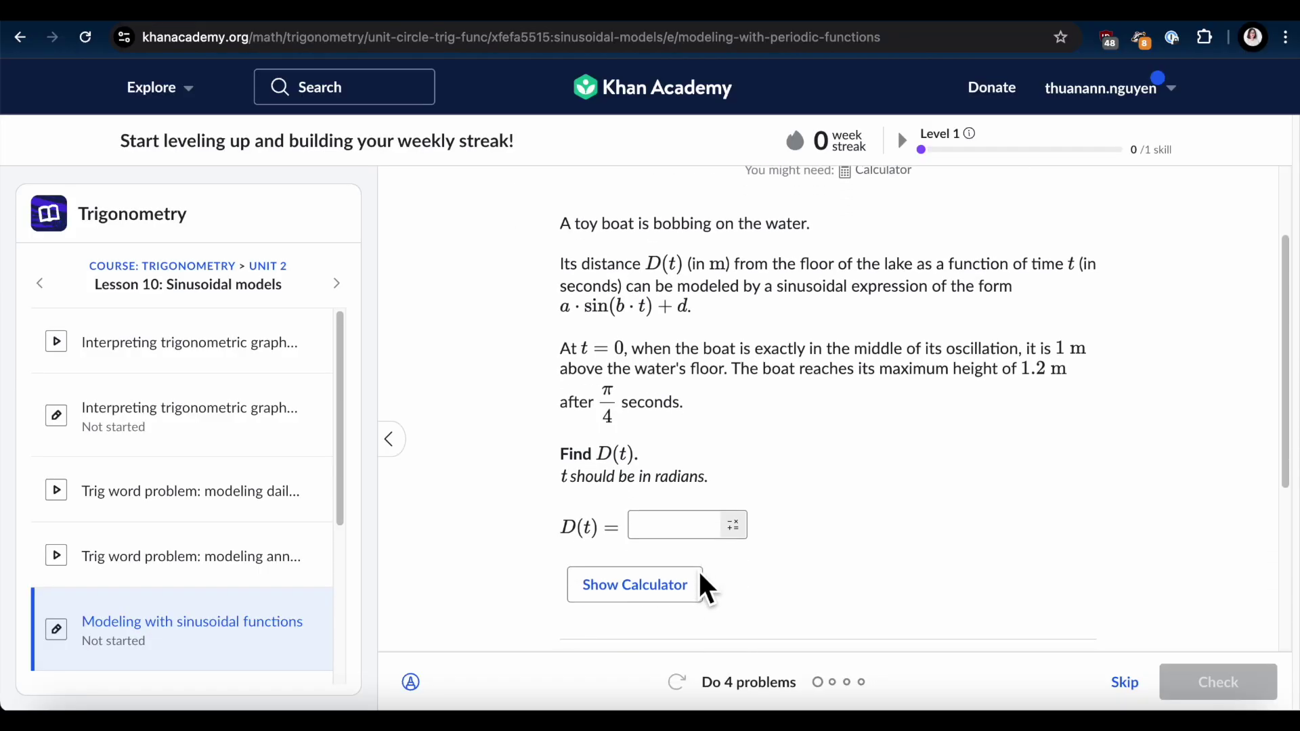
Select the toy-boat problem text from 'A toy boat' through 'D(t) ='
scroll(699, 582, "up", 1)
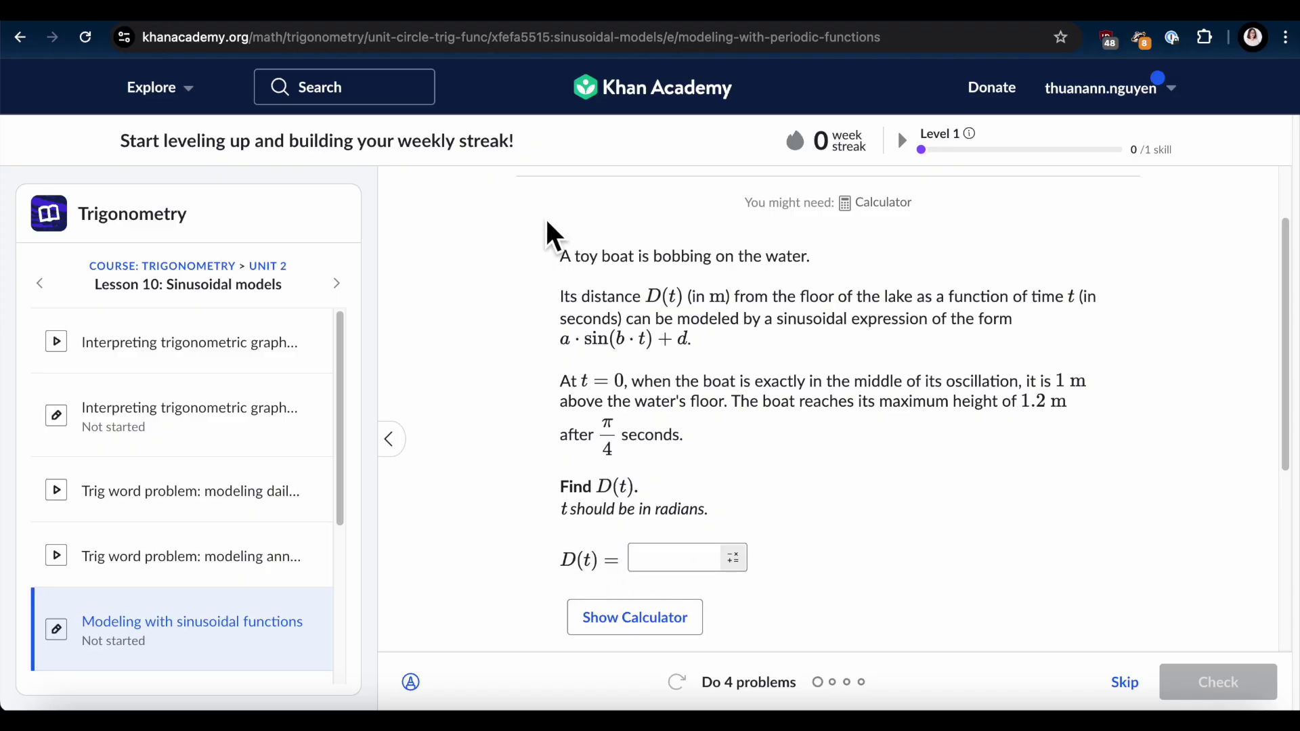
left_click_drag(558, 256, 842, 571)
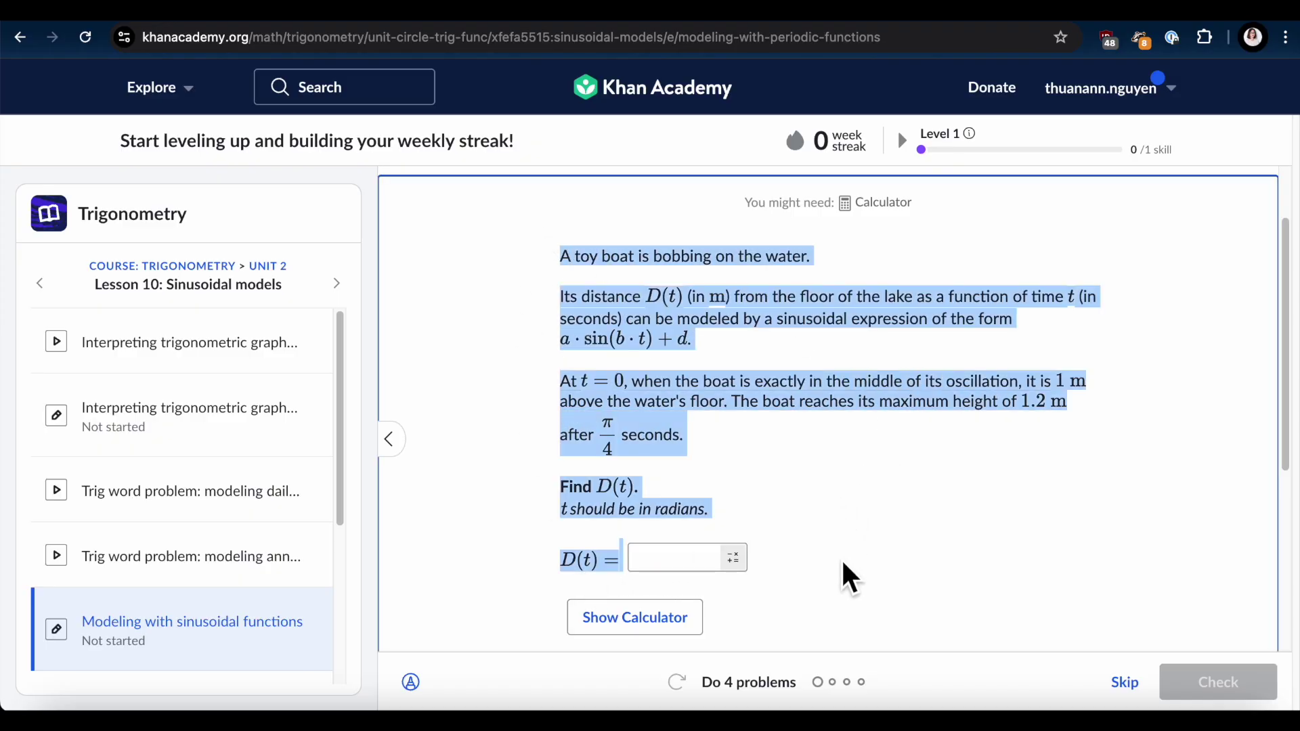
Send the pasted toy-boat problem to DeepSeek R1
left_click(168, 34)
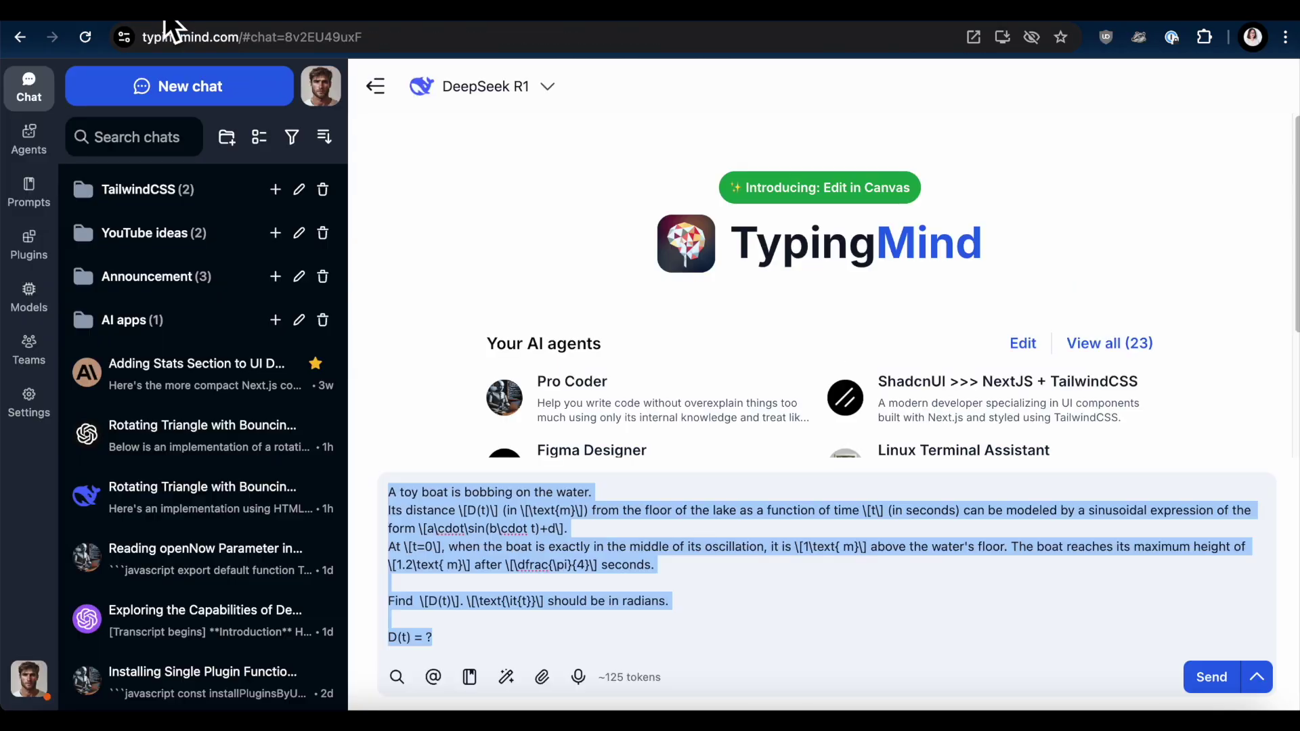
left_click(659, 612)
key("ctrl+a")
left_click(754, 637)
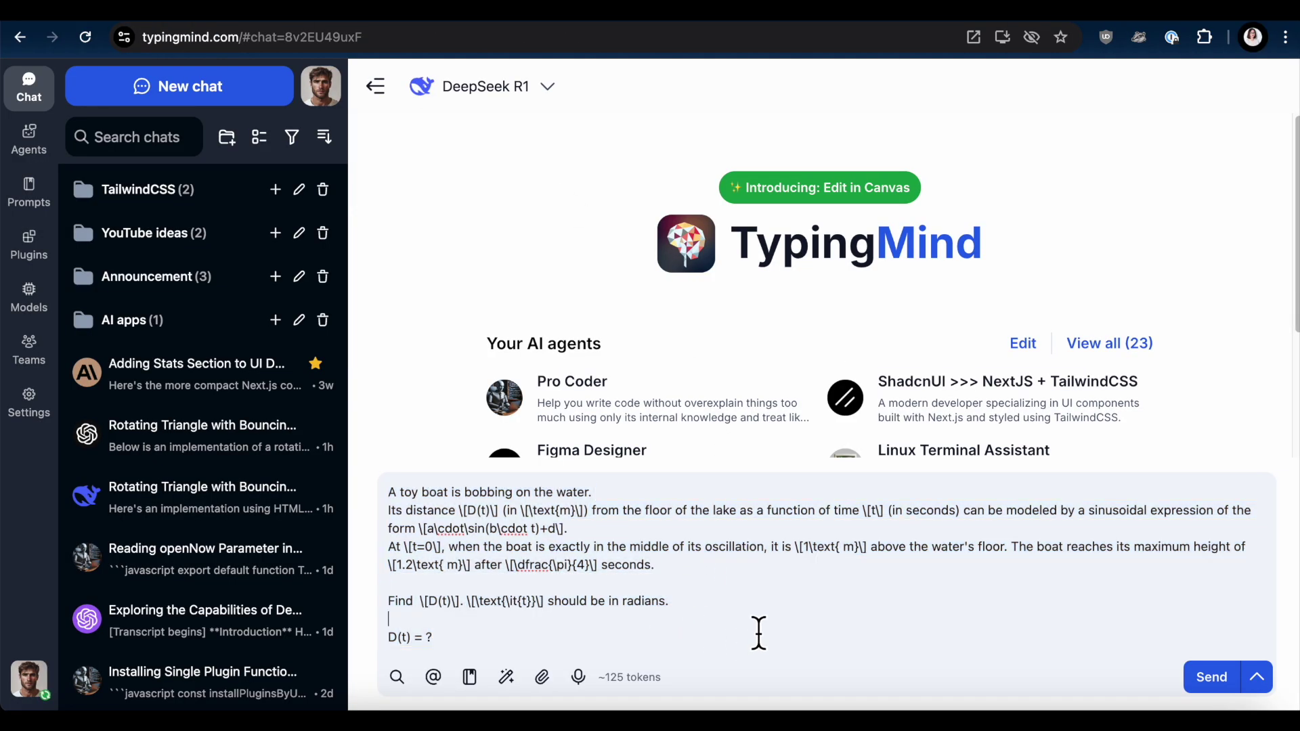
left_click(1196, 686)
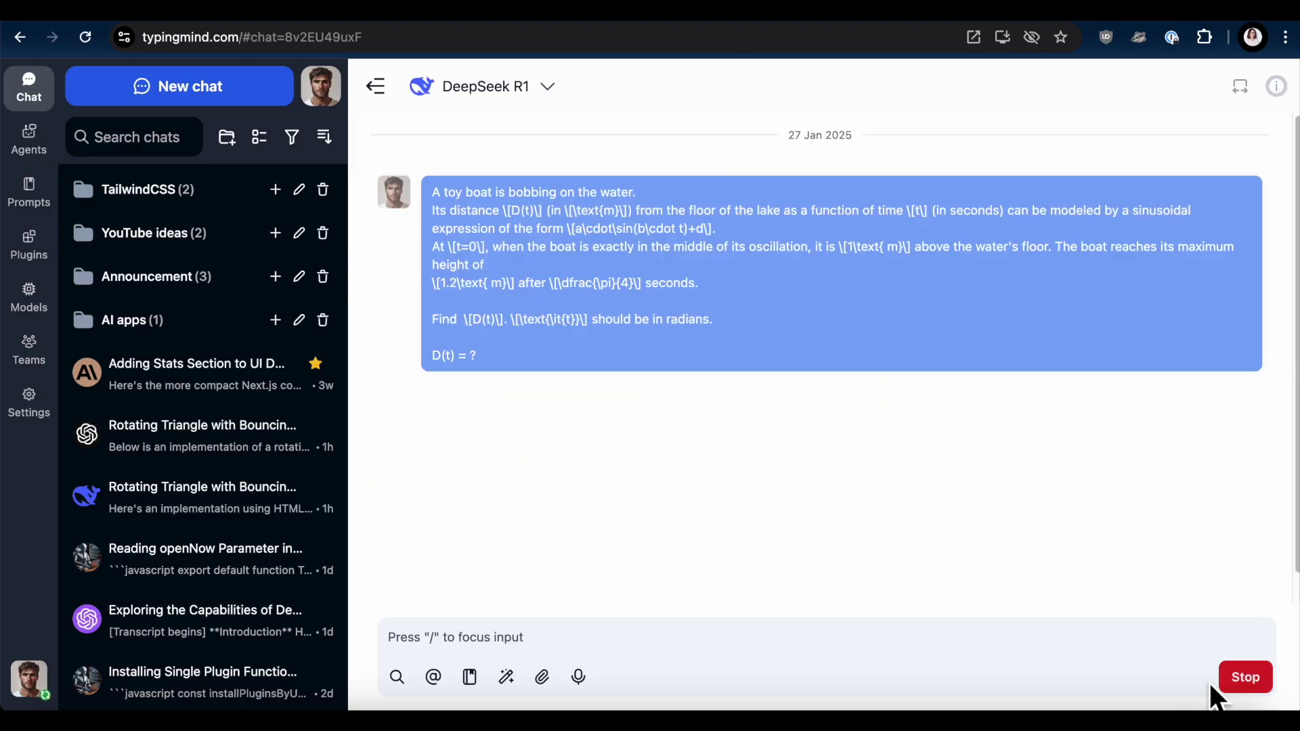
Highlight R1's reasoning about t=0, the midline, the maximum height and finding b
triple_click(989, 350)
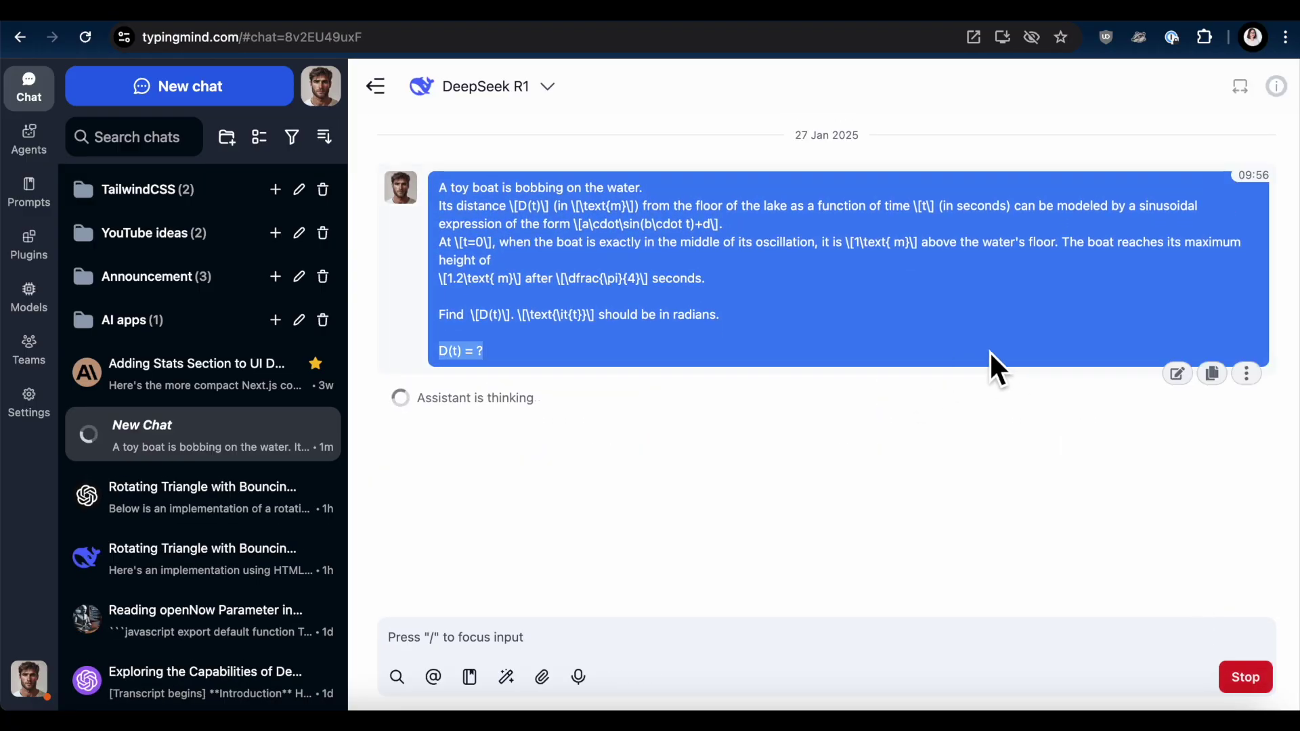
left_click(990, 351)
triple_click(989, 351)
left_click(970, 365)
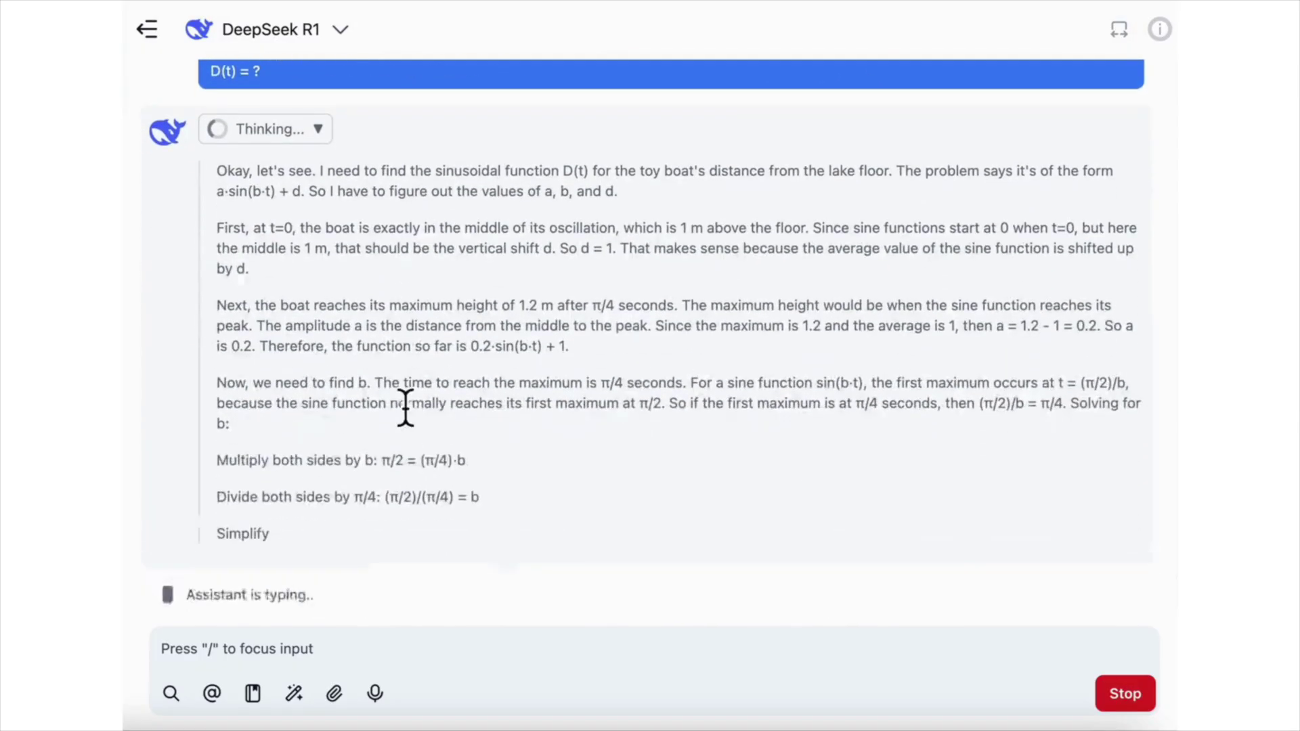
triple_click(588, 266)
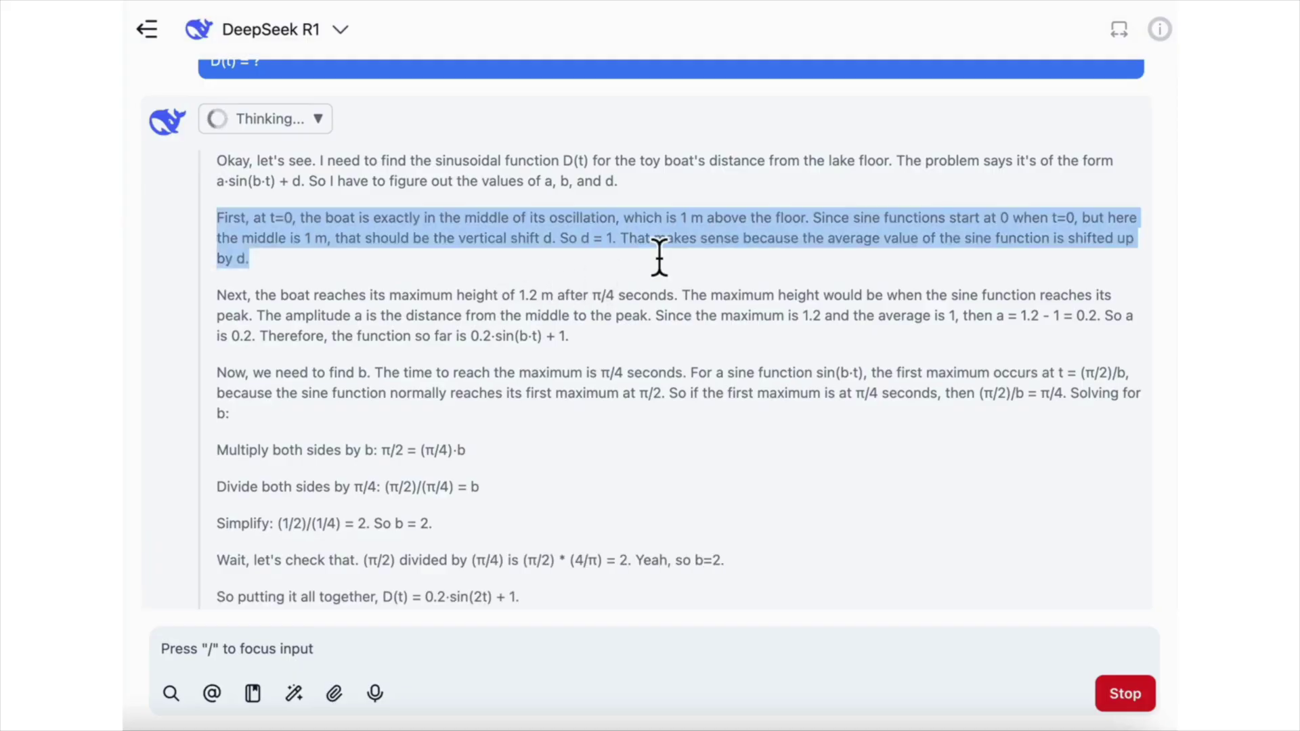
triple_click(429, 360)
triple_click(538, 356)
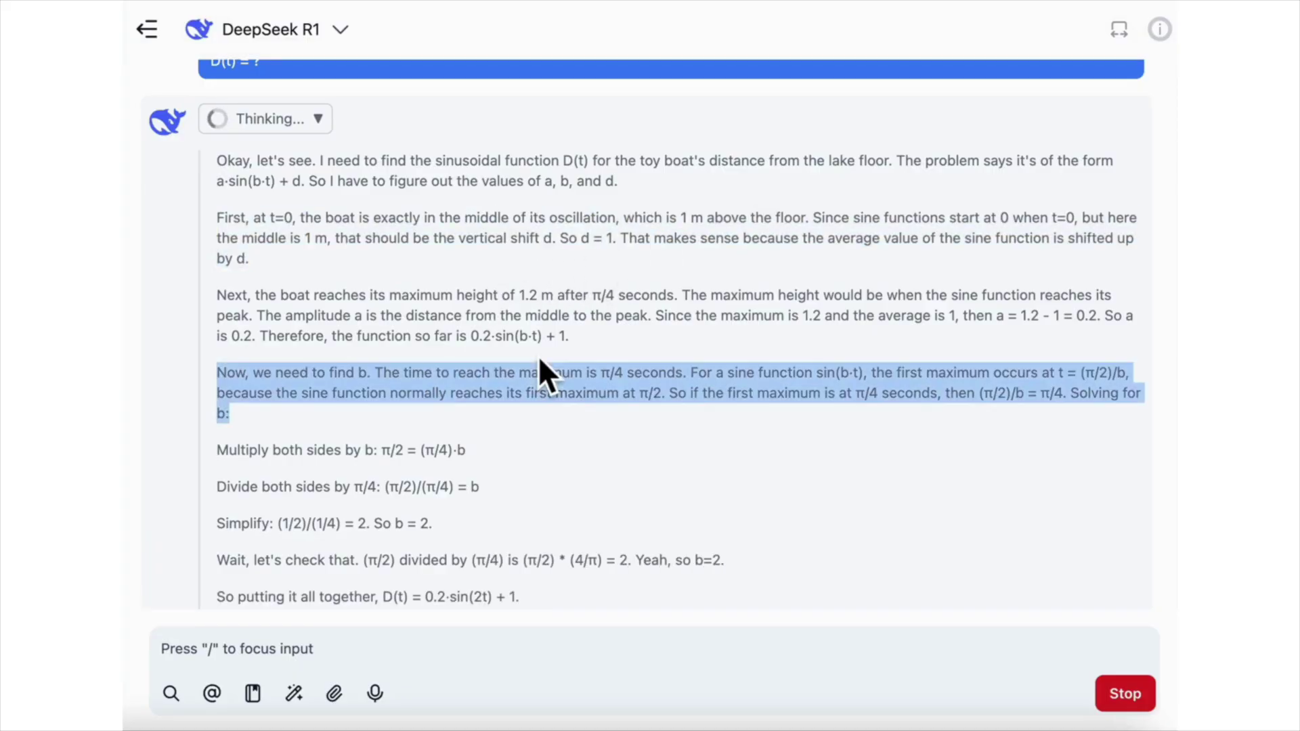
double_click(547, 315)
triple_click(572, 335)
left_click(601, 378)
triple_click(601, 377)
left_click(603, 381)
triple_click(603, 382)
left_click(603, 387)
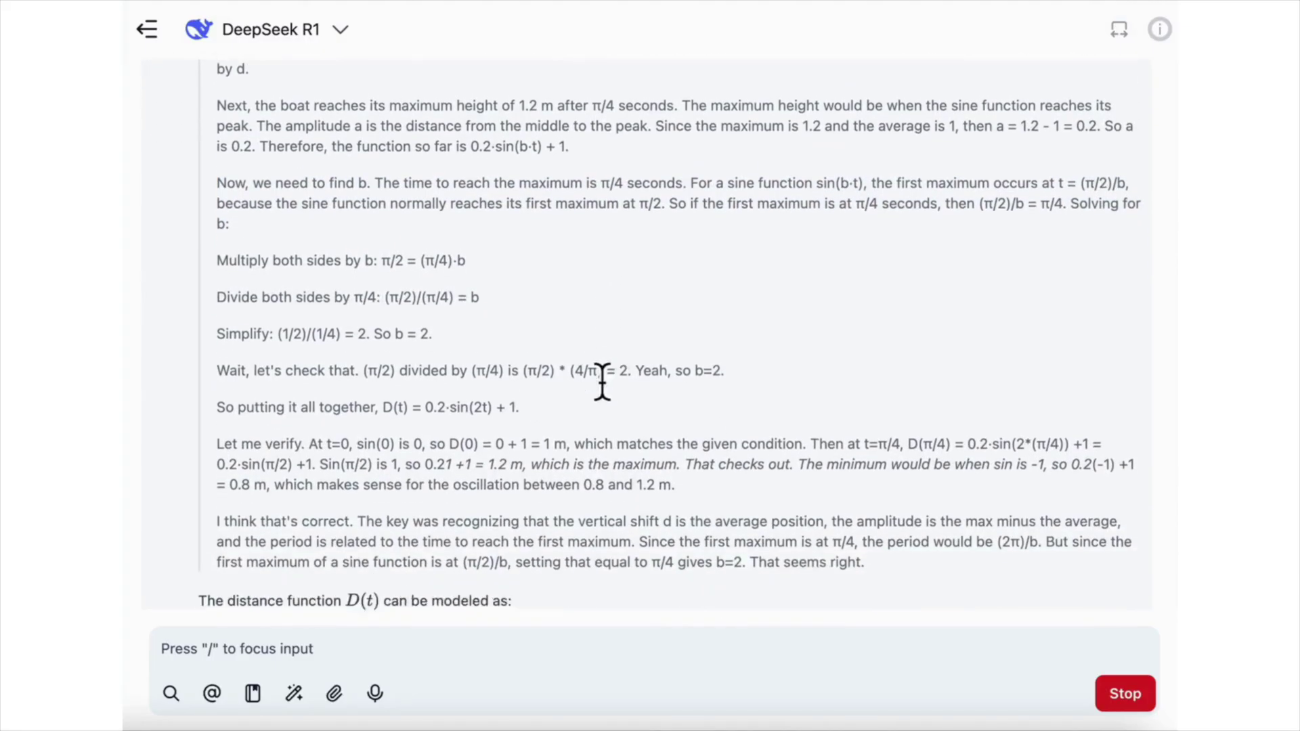
Highlight the algebra solving for b and R1's verification lines
scroll(602, 383, "up", 5)
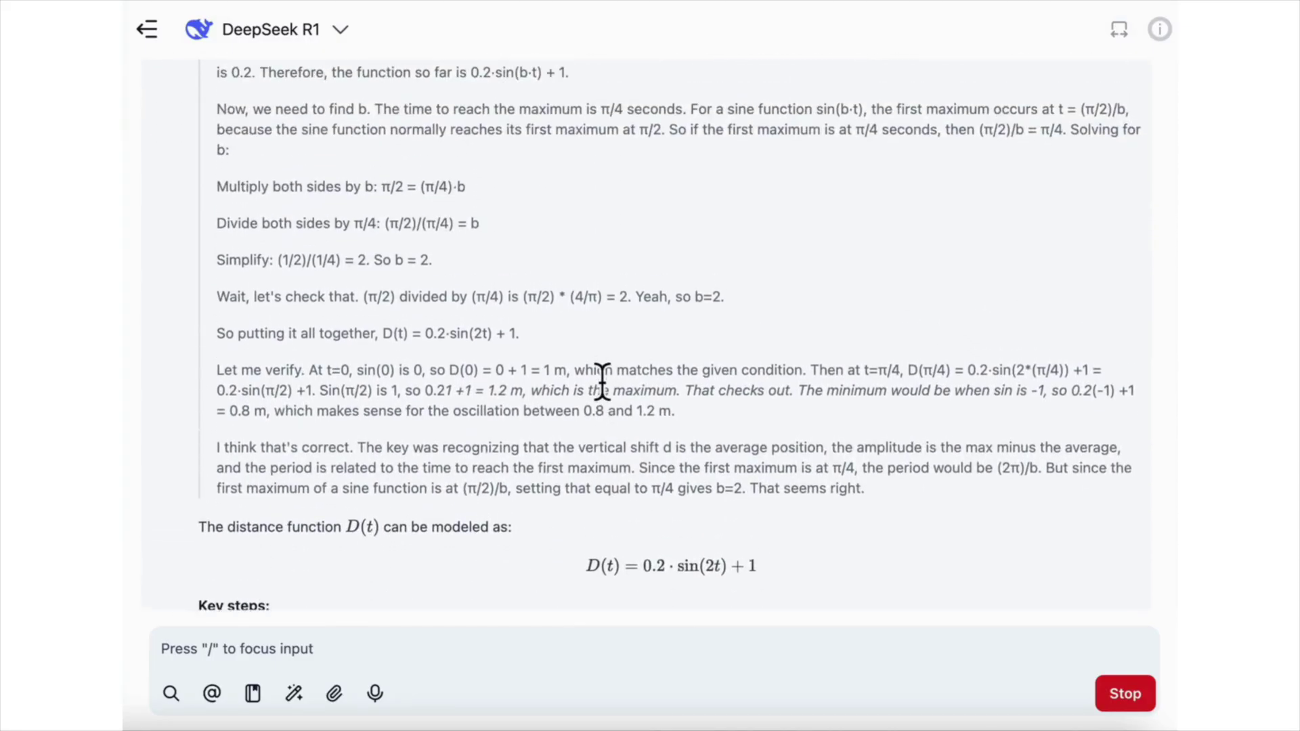
scroll(603, 379, "up", 2)
triple_click(237, 361)
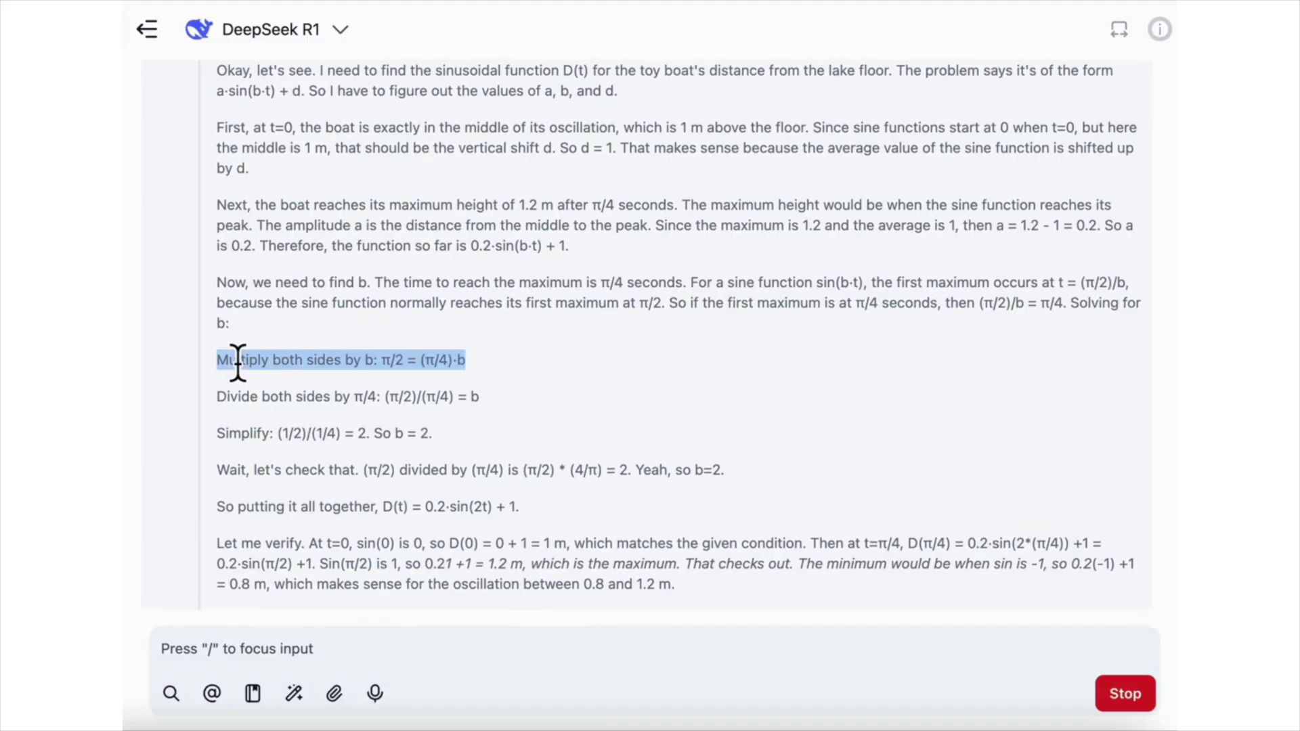
double_click(254, 401)
triple_click(254, 403)
double_click(244, 483)
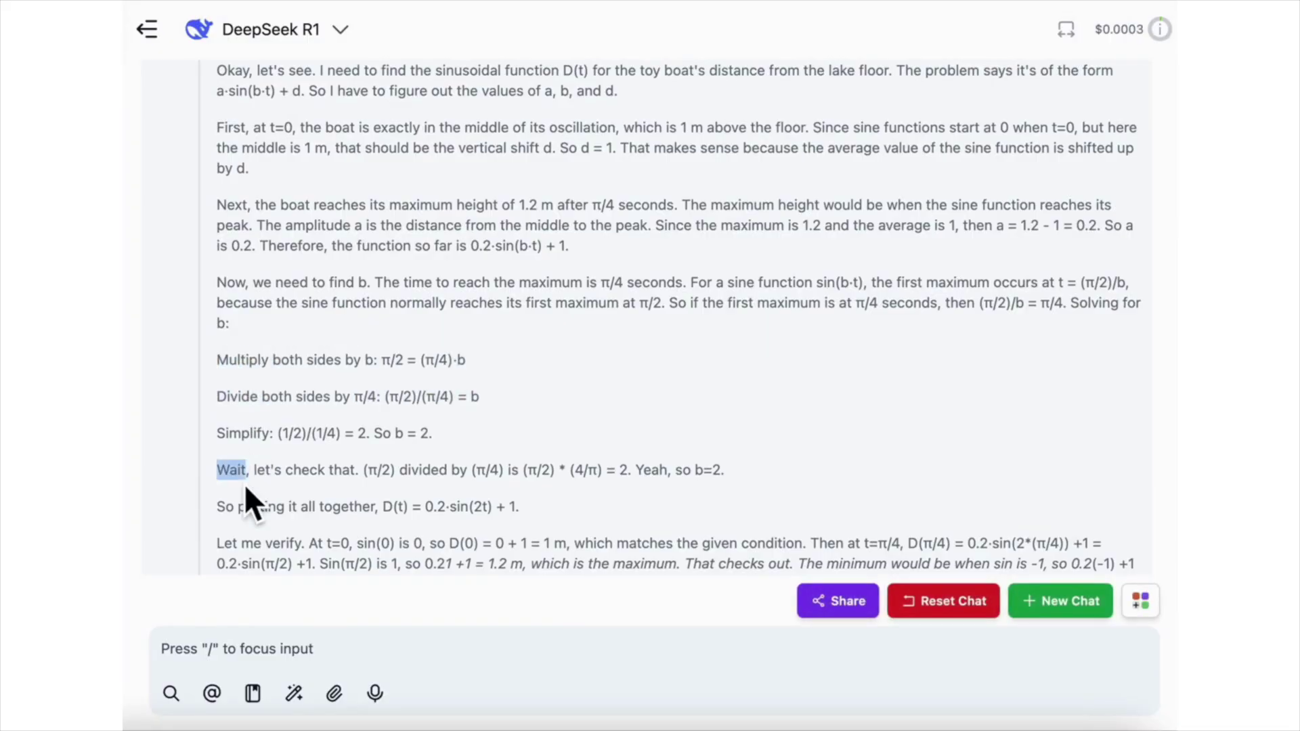
triple_click(244, 484)
scroll(244, 483, "down", 3)
triple_click(248, 367)
triple_click(256, 448)
Select the final answer D(t) = 0.2·sin(2t) + 1
scroll(256, 449, "down", 2)
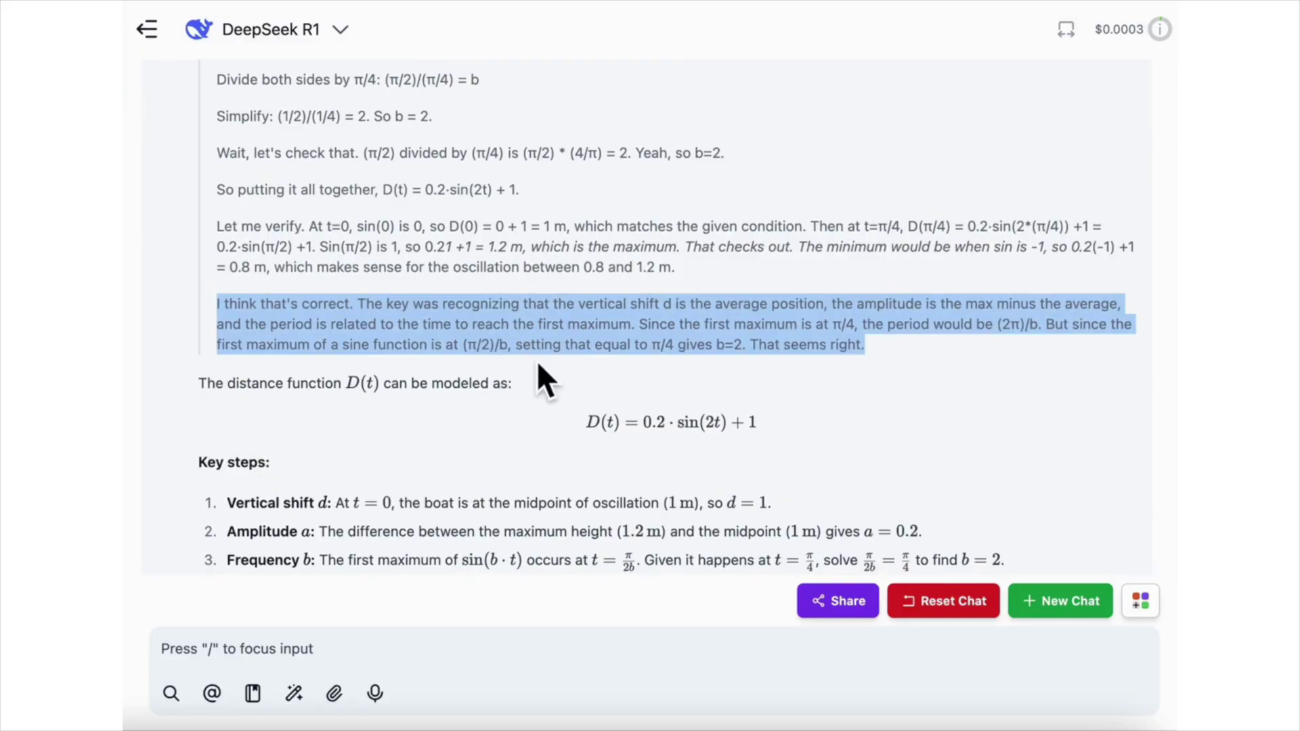
triple_click(521, 376)
scroll(522, 376, "down", 2)
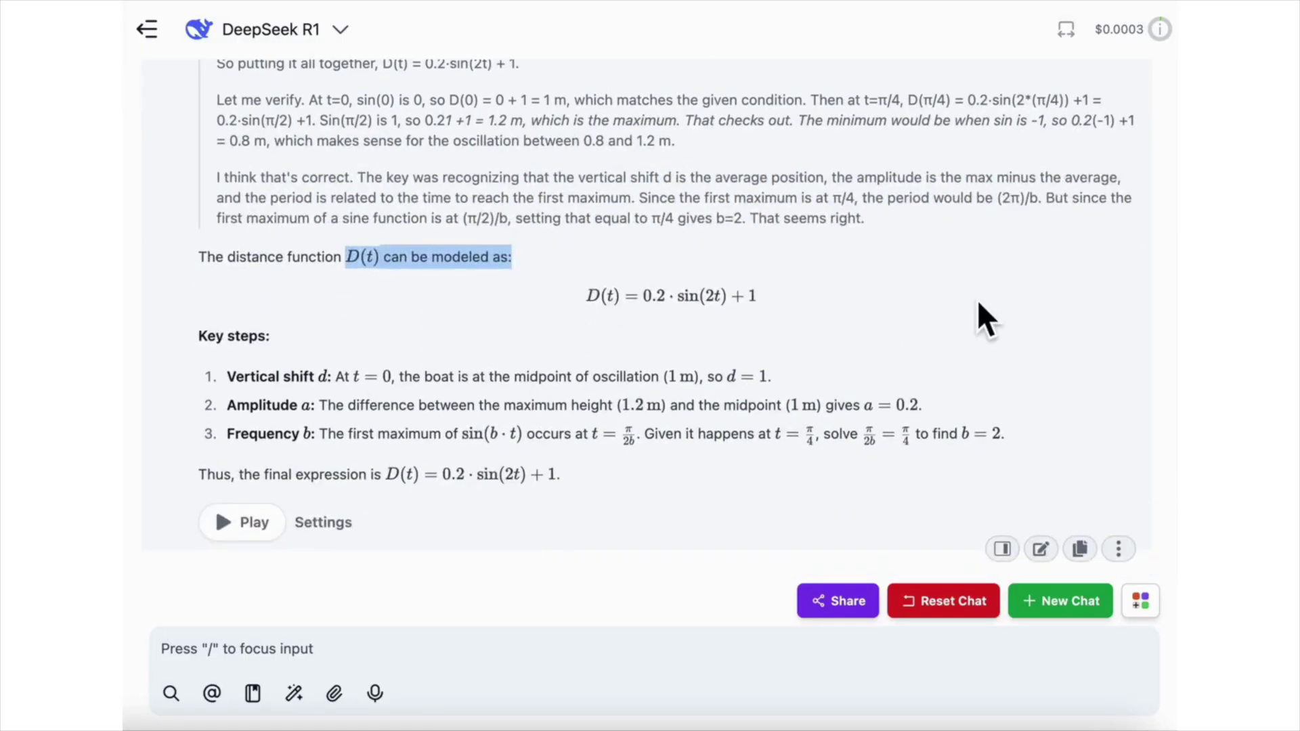
left_click_drag(583, 298, 711, 314)
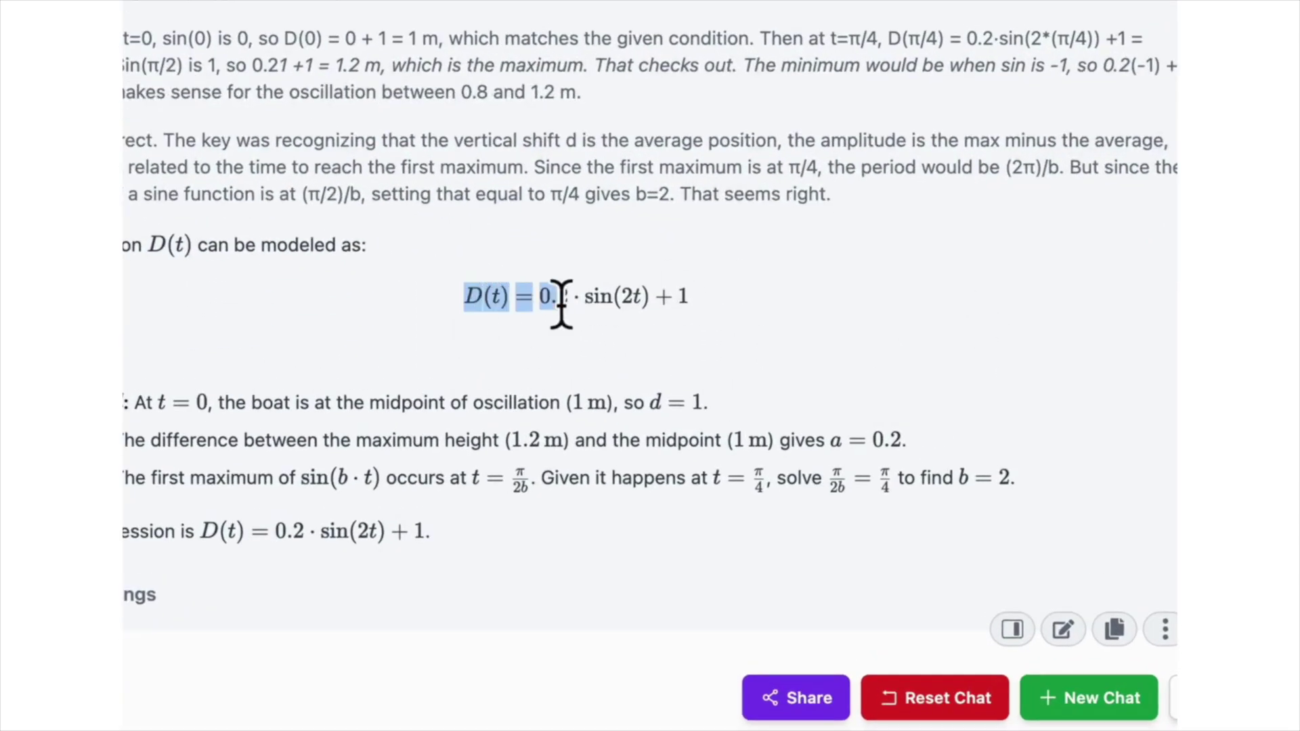
left_click(917, 325)
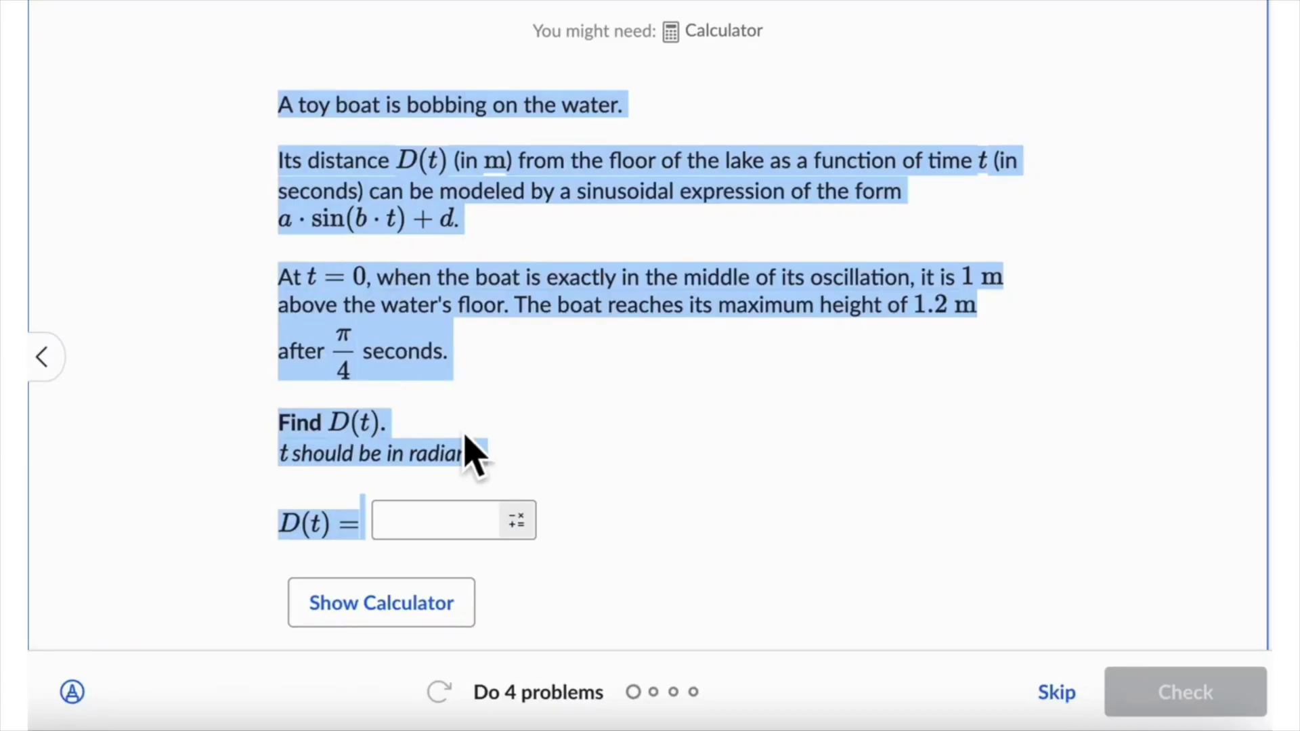
left_click(589, 325)
Enter 0.2·sin(2t)+1 as D(t) and check it, getting it marked correct
left_click(450, 519)
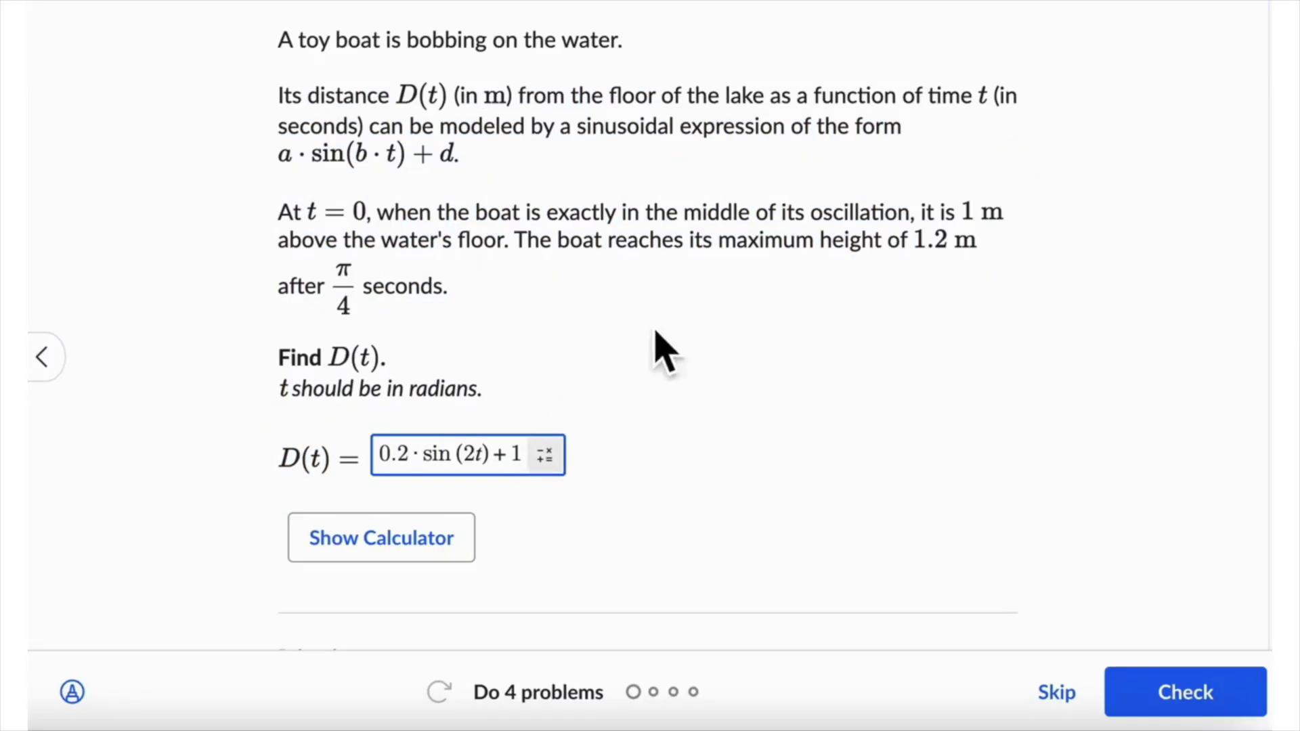
left_click(685, 467)
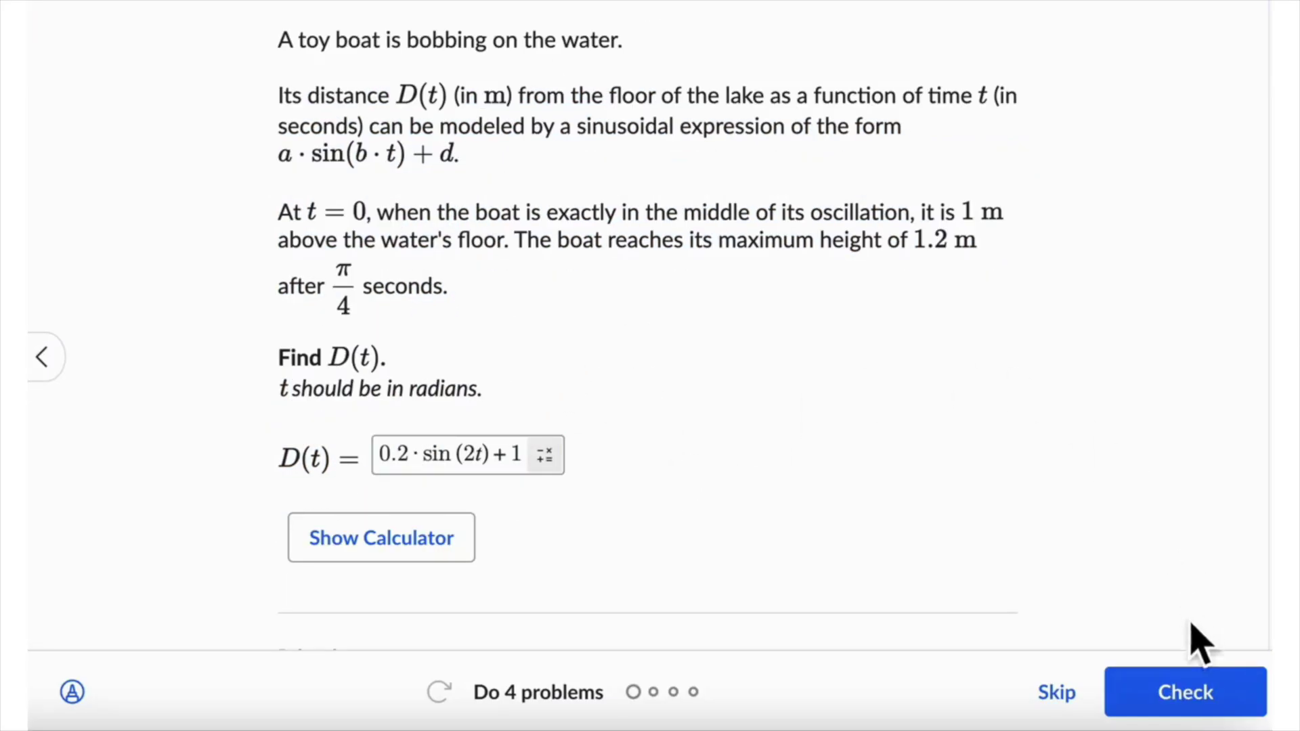
left_click(1191, 694)
scroll(901, 312, "down", 5)
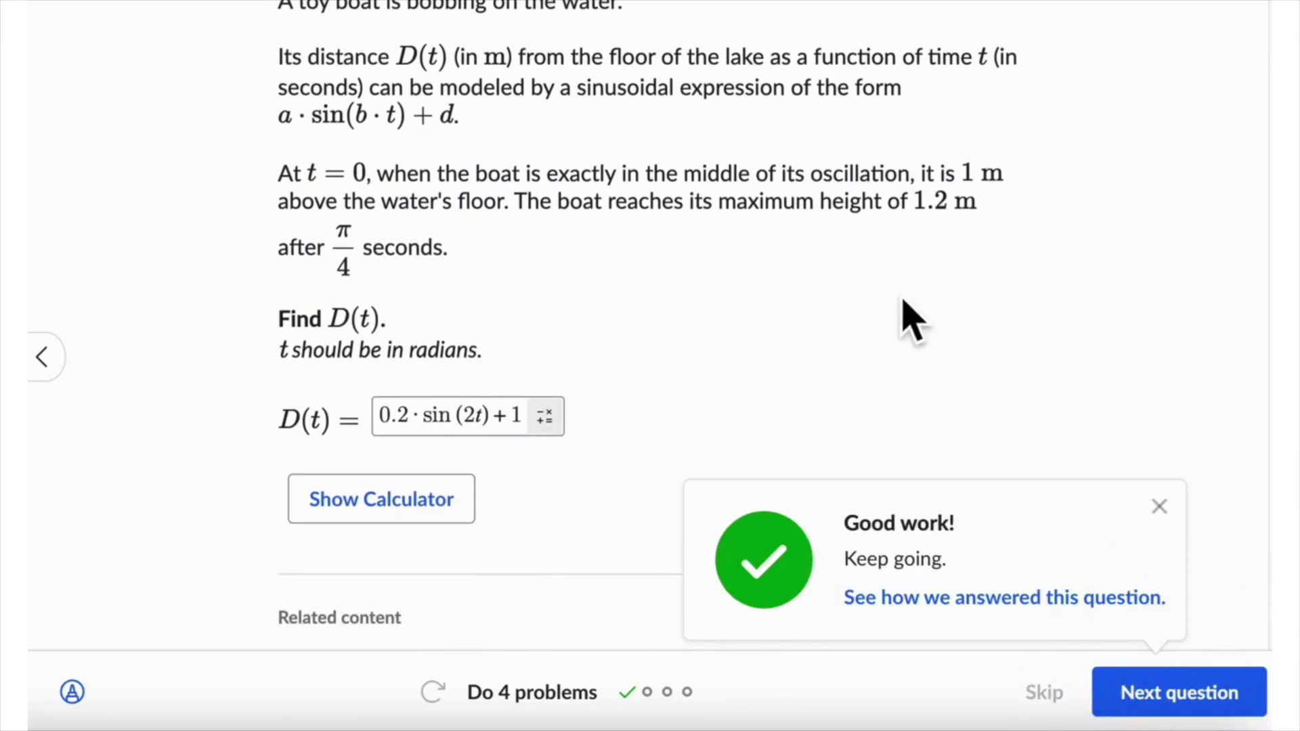
scroll(902, 300, "up", 4)
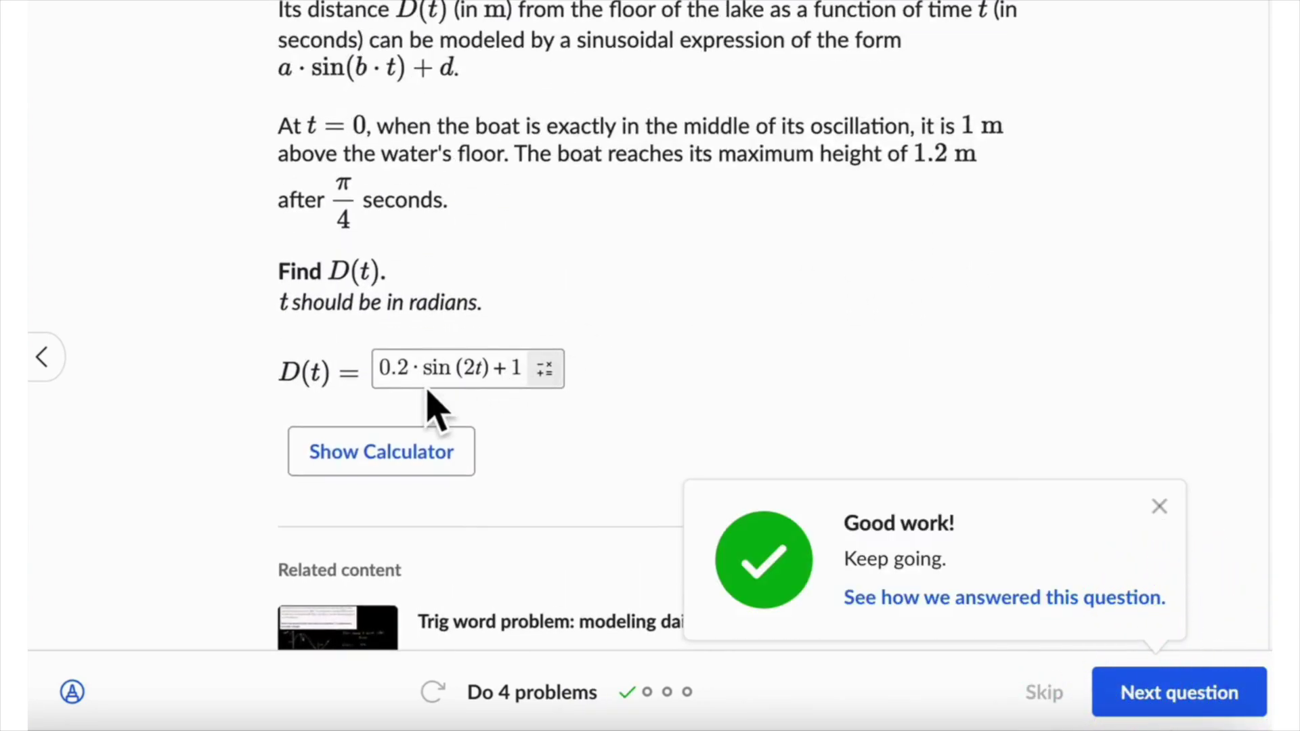
scroll(856, 319, "up", 1)
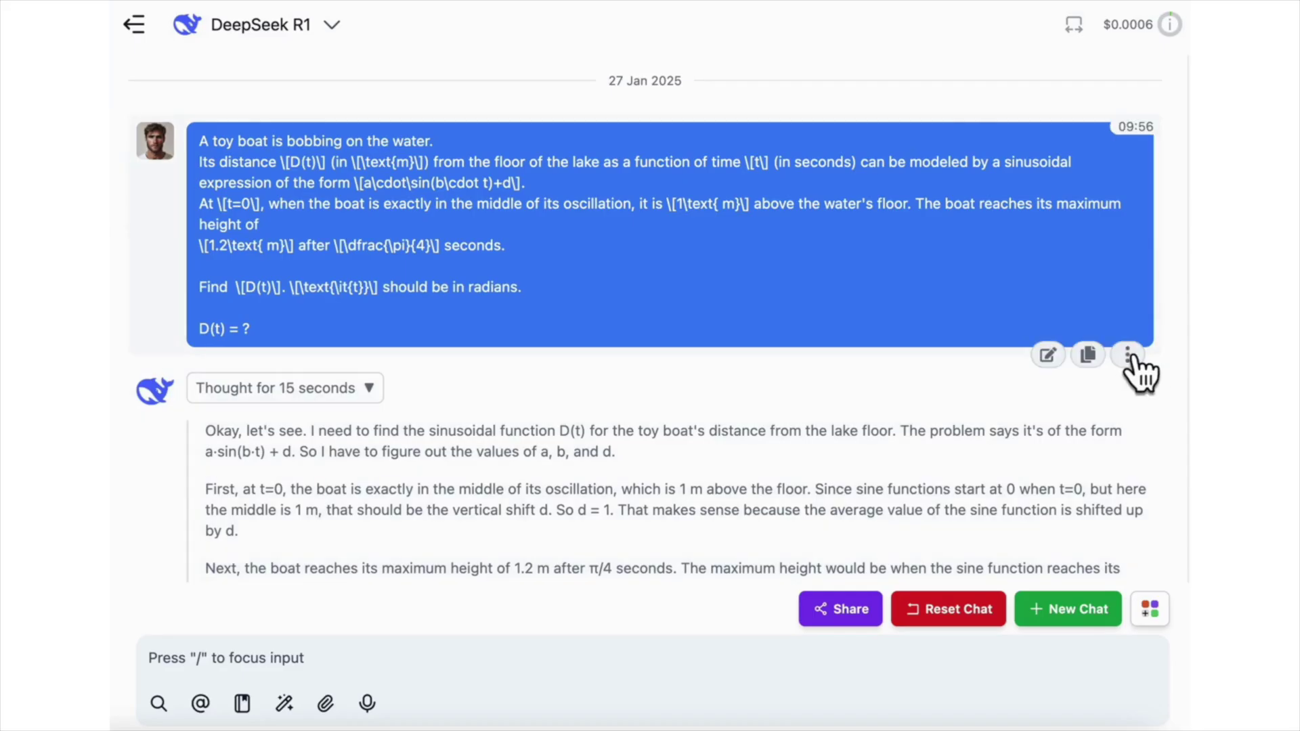
Fork the toy-boat chat from the prompt, switch it to O1 and regenerate the answer
left_click(1133, 370)
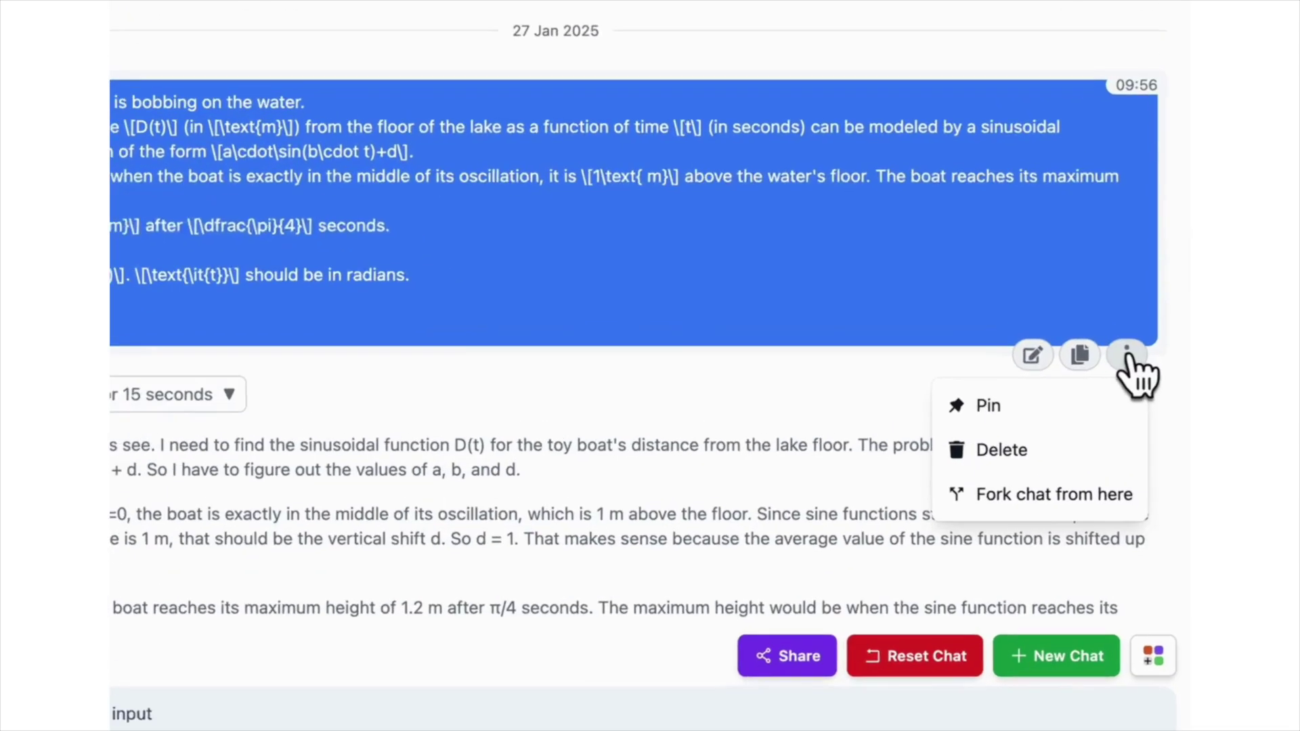
left_click(1096, 478)
left_click(330, 25)
left_click(315, 252)
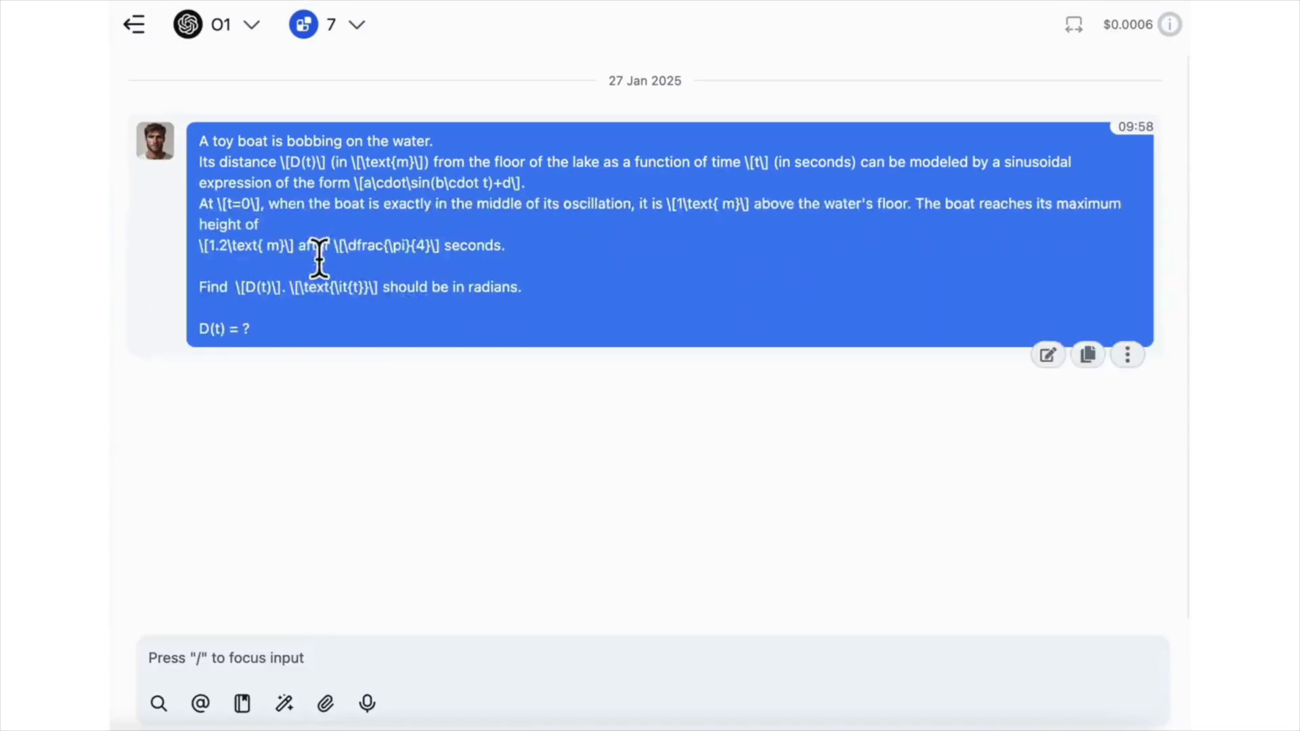
left_click(1048, 355)
left_click(806, 703)
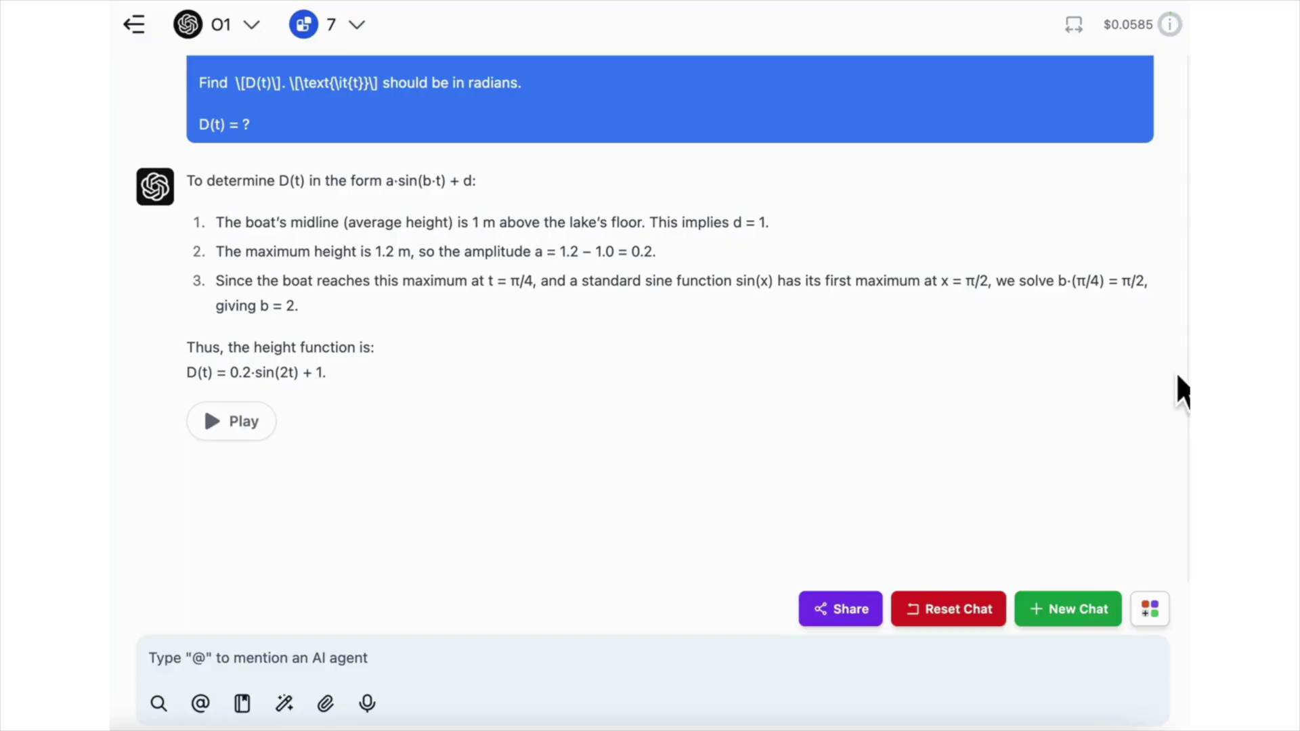
Review O1's reply and select its formula 0.2·sin(2t) + 1
scroll(842, 450, "up", 1)
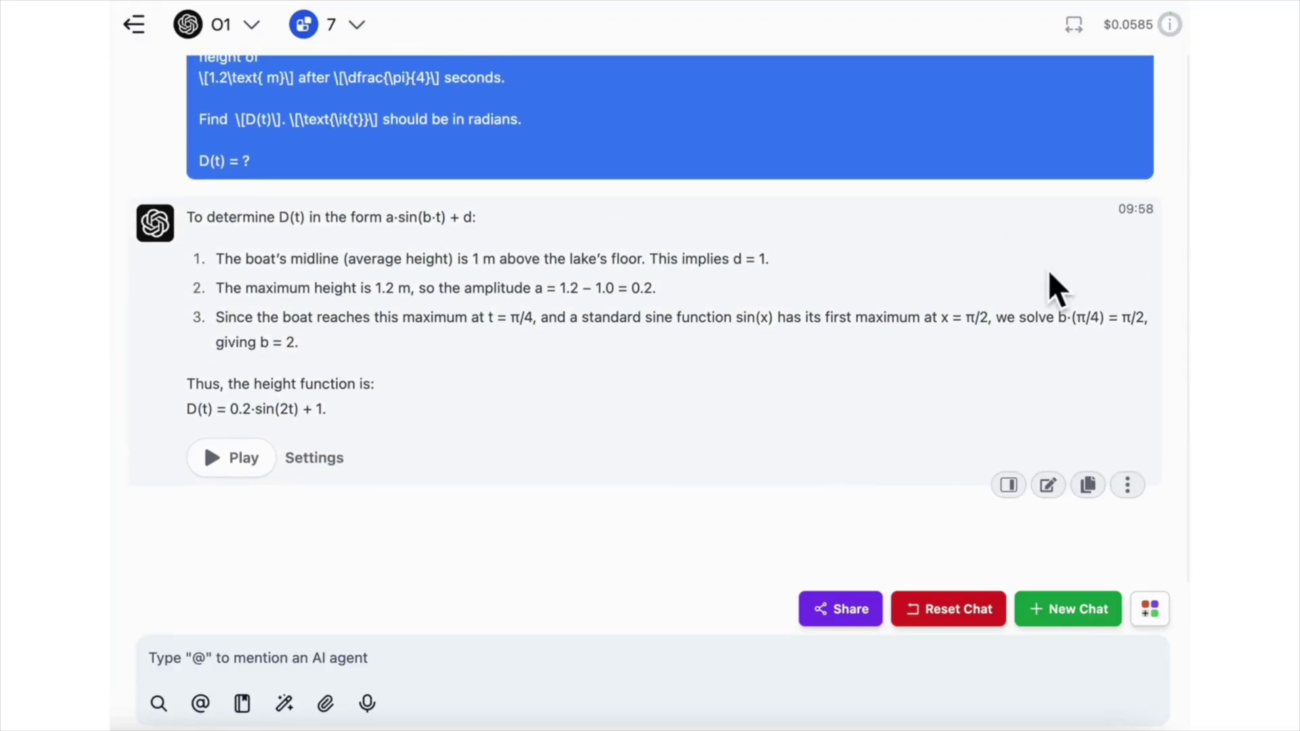
left_click(1173, 362)
left_click_drag(230, 411, 333, 415)
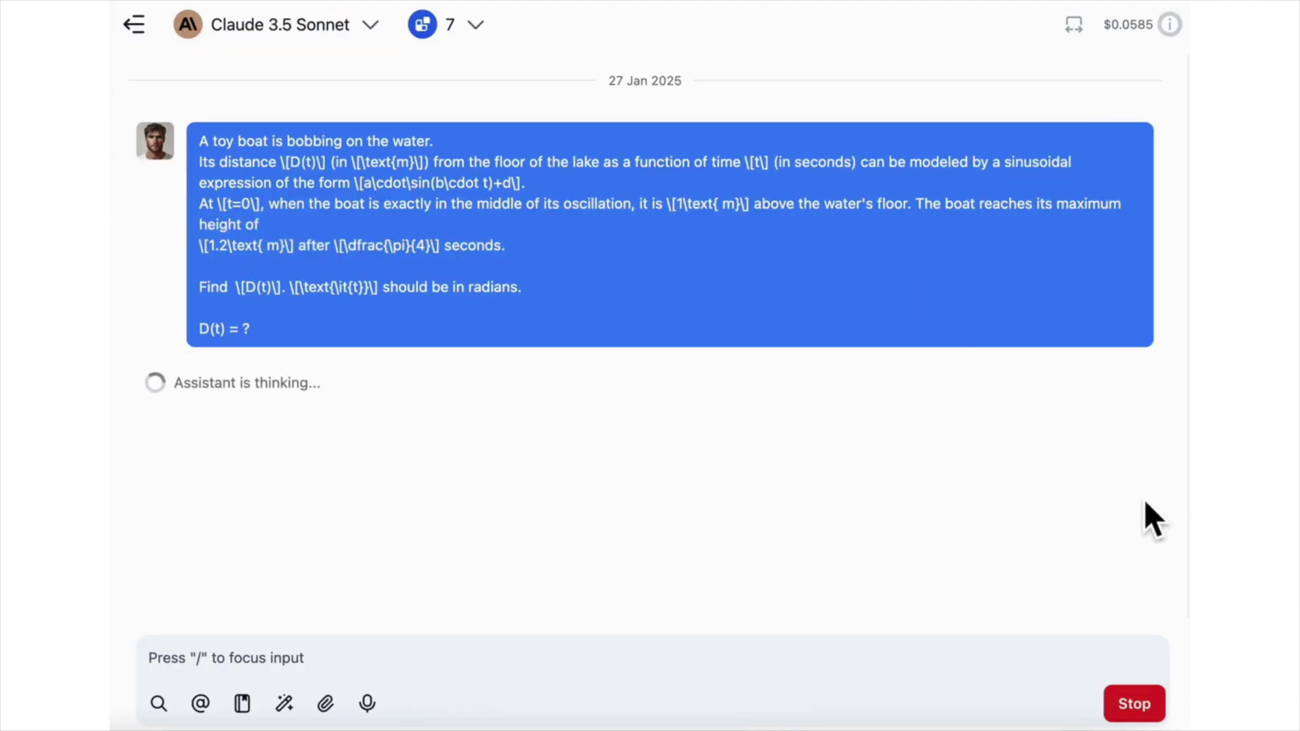
Scroll through Claude's plotted D(t) = 0.2sin(4t) + 1 answer and highlight the 'Let's solve for D(t)' line
scroll(1145, 501, "down", 1)
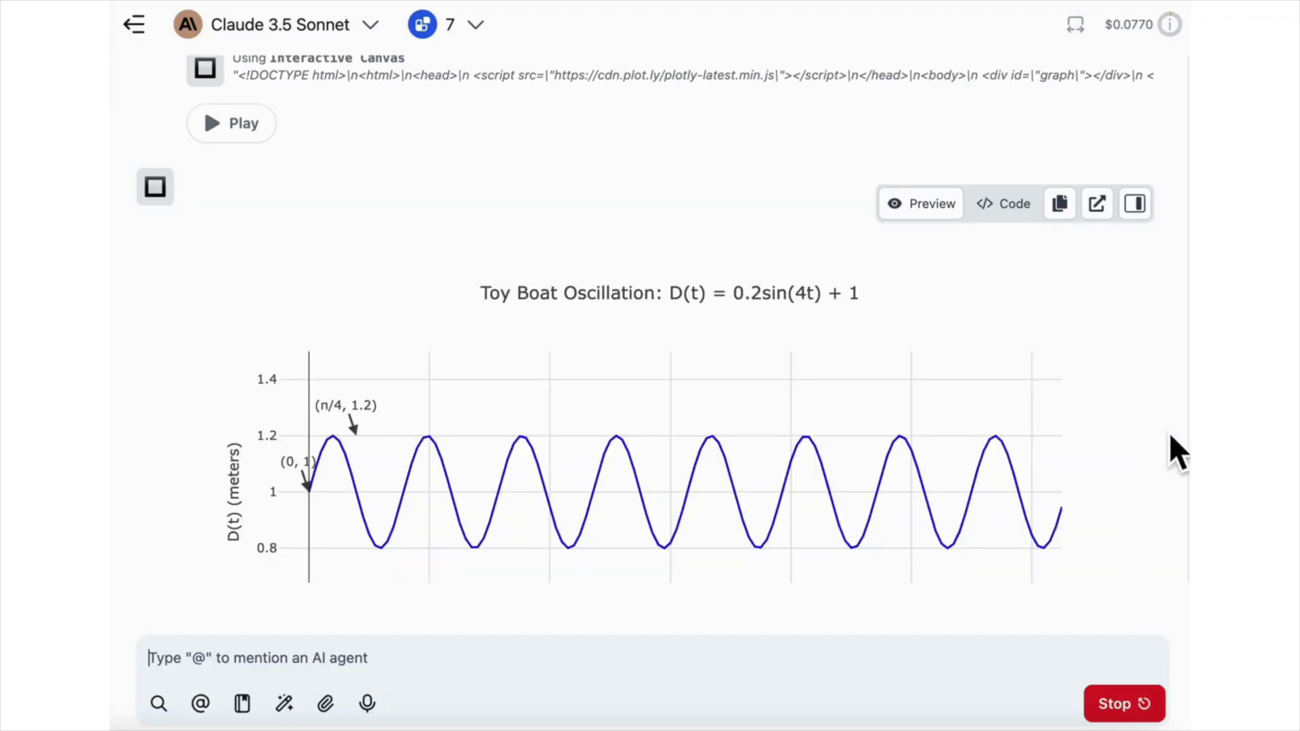
scroll(1170, 439, "up", 2)
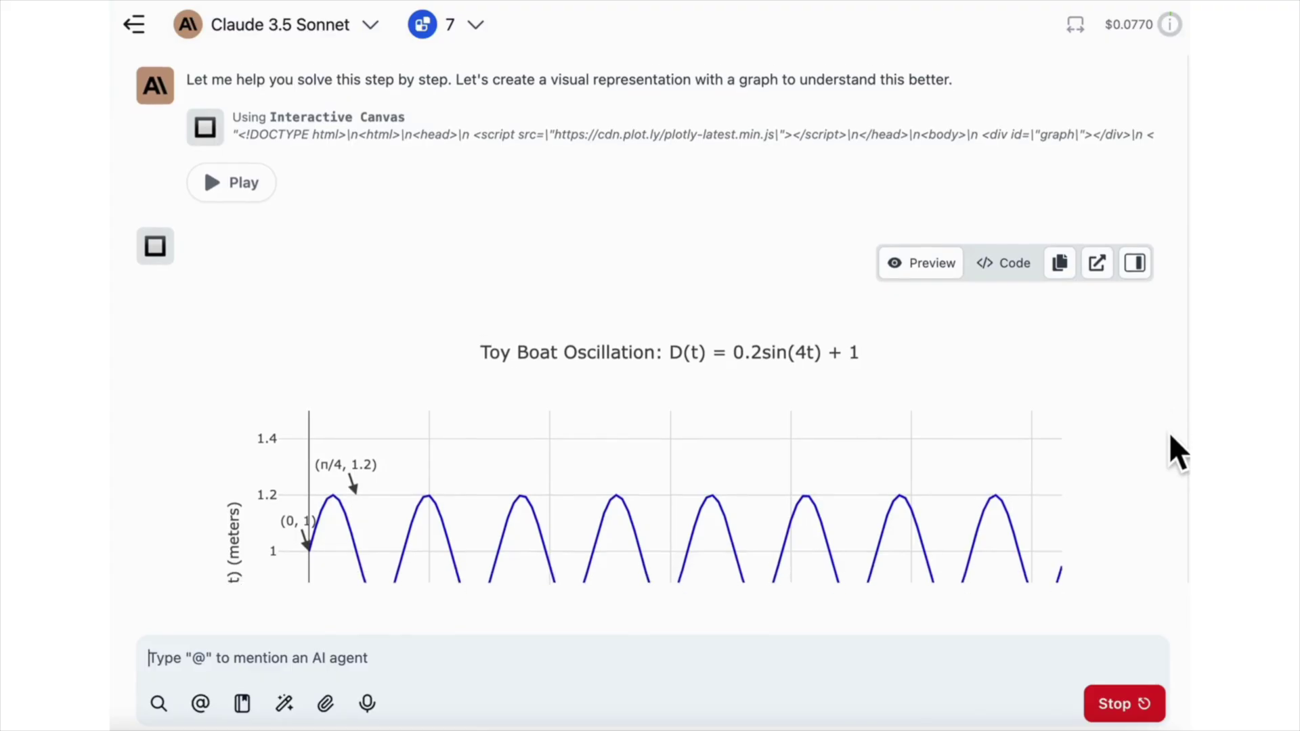
scroll(688, 467, "down", 15)
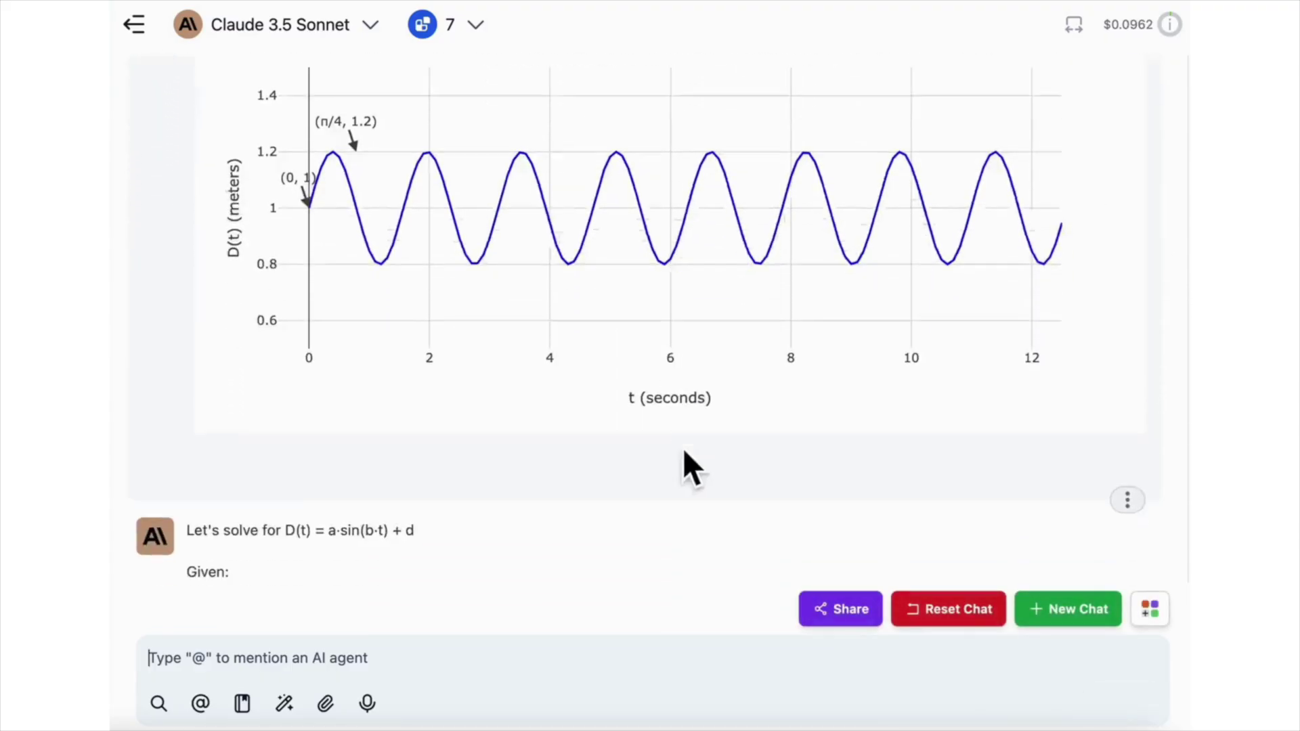
scroll(687, 327, "down", 3)
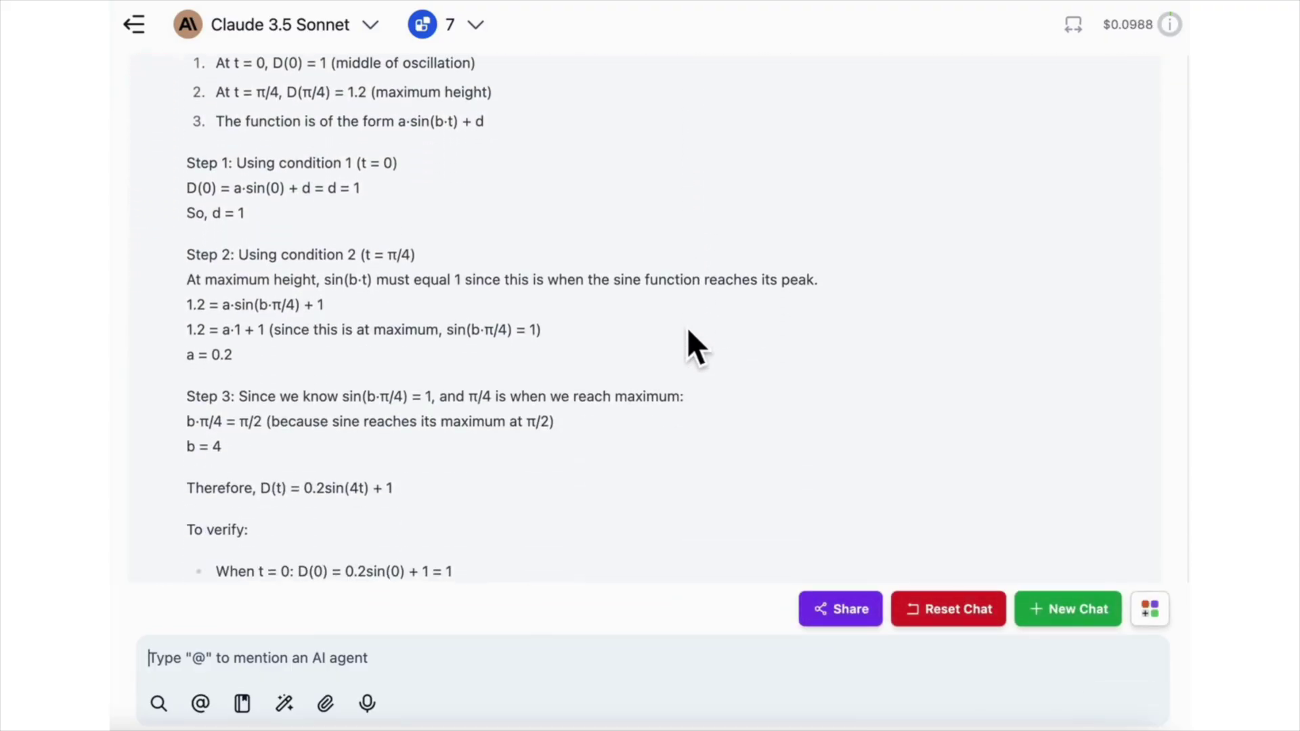
scroll(288, 179, "up", 3)
triple_click(256, 158)
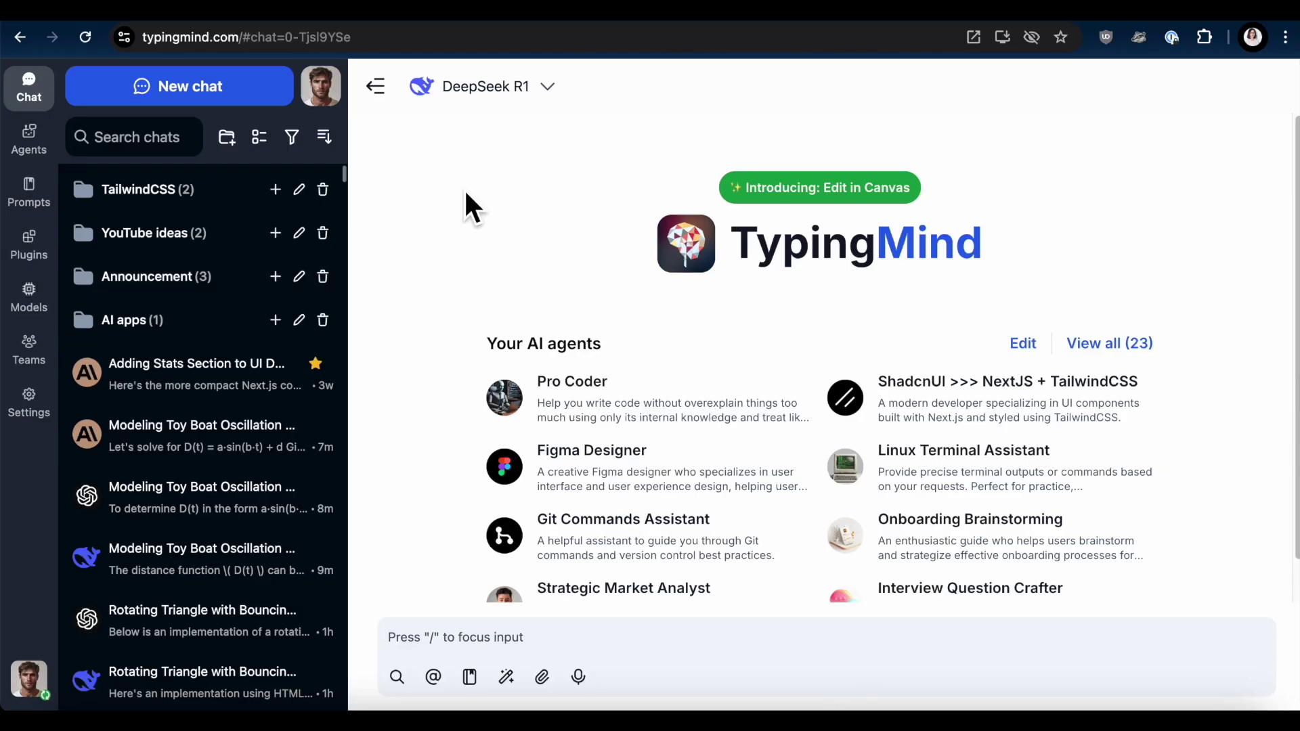
Paste the farmer, wolf, goat and cabbage river-crossing puzzle and send it to DeepSeek R1
left_click(667, 640)
type("A farmer is on one side of a river with a wolf, a goat, and a cabbage. When he is crossing the river in a boat, he can only take one item with him at a time. The wolf will eat the goat if left alone together, and the goat will eat the cabbage if left alone together. How can the farmer transport the goat across the river without it being eaten?")
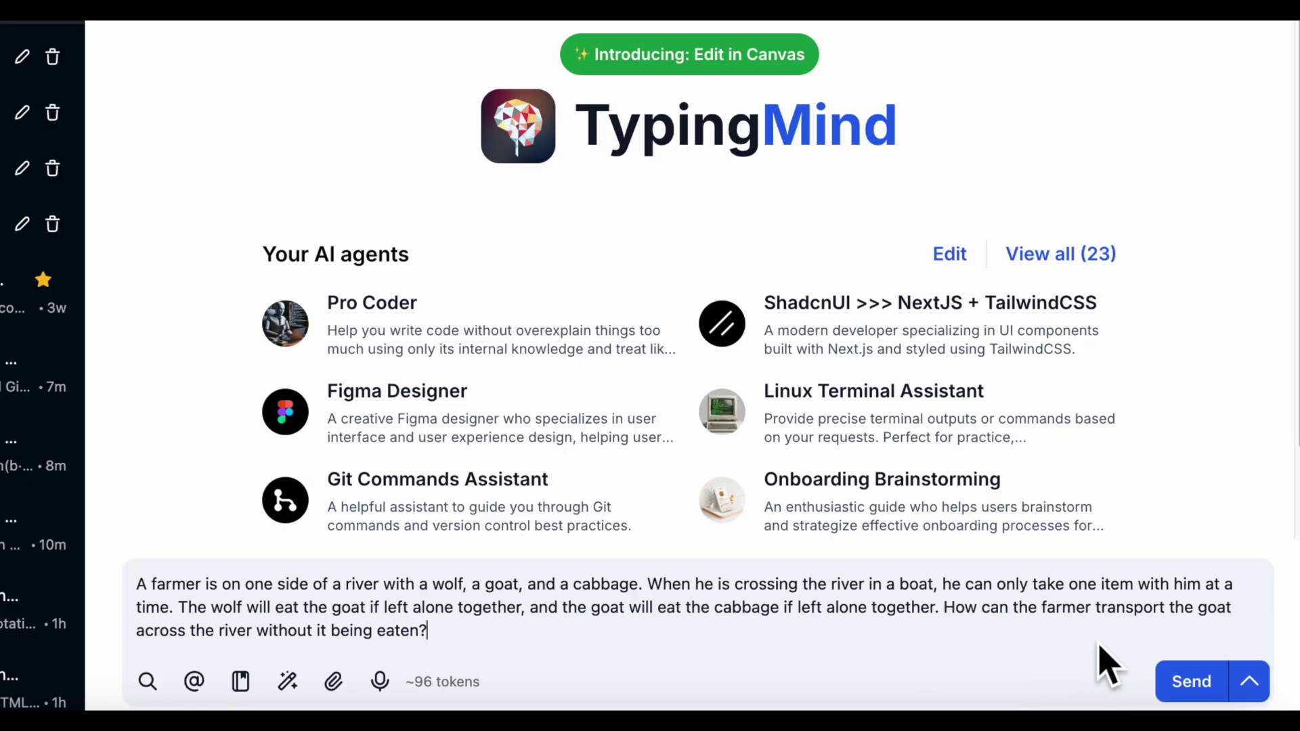
left_click(1196, 690)
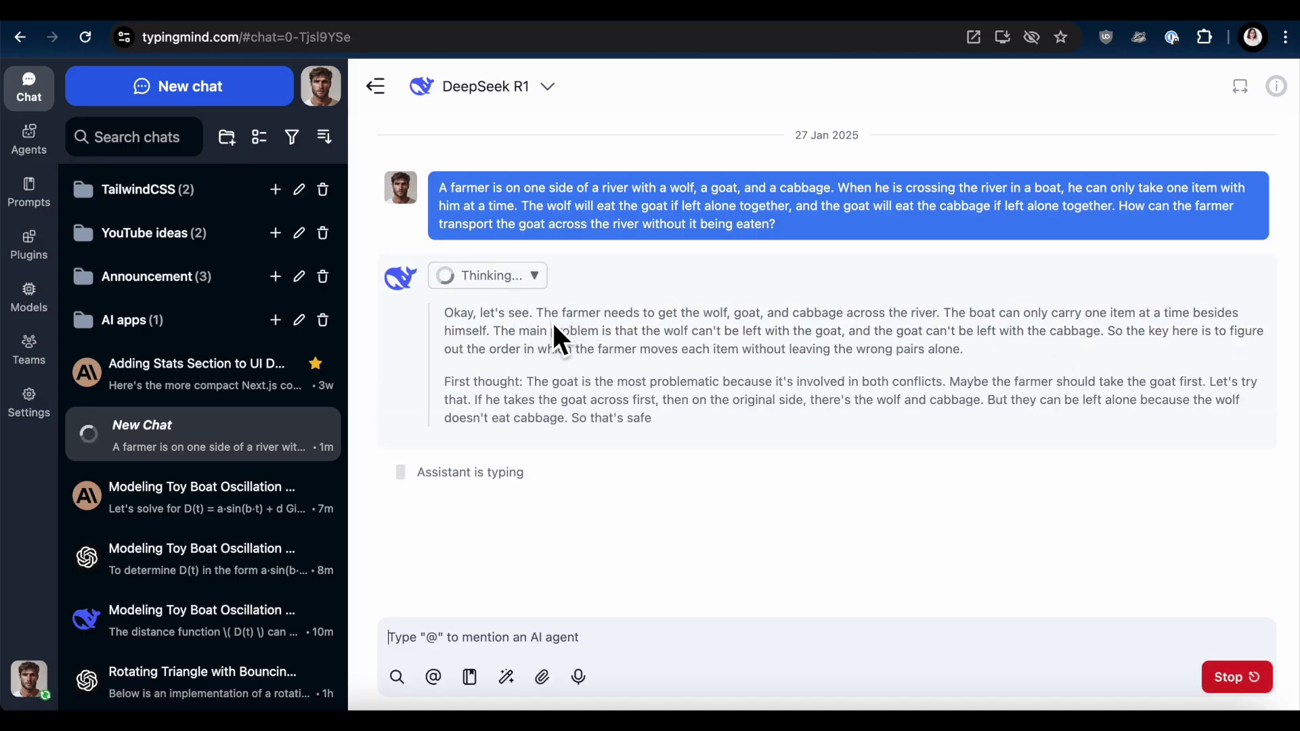
Highlight the first lines of DeepSeek R1's reasoning while the river-crossing reply streams
left_click_drag(537, 312, 823, 327)
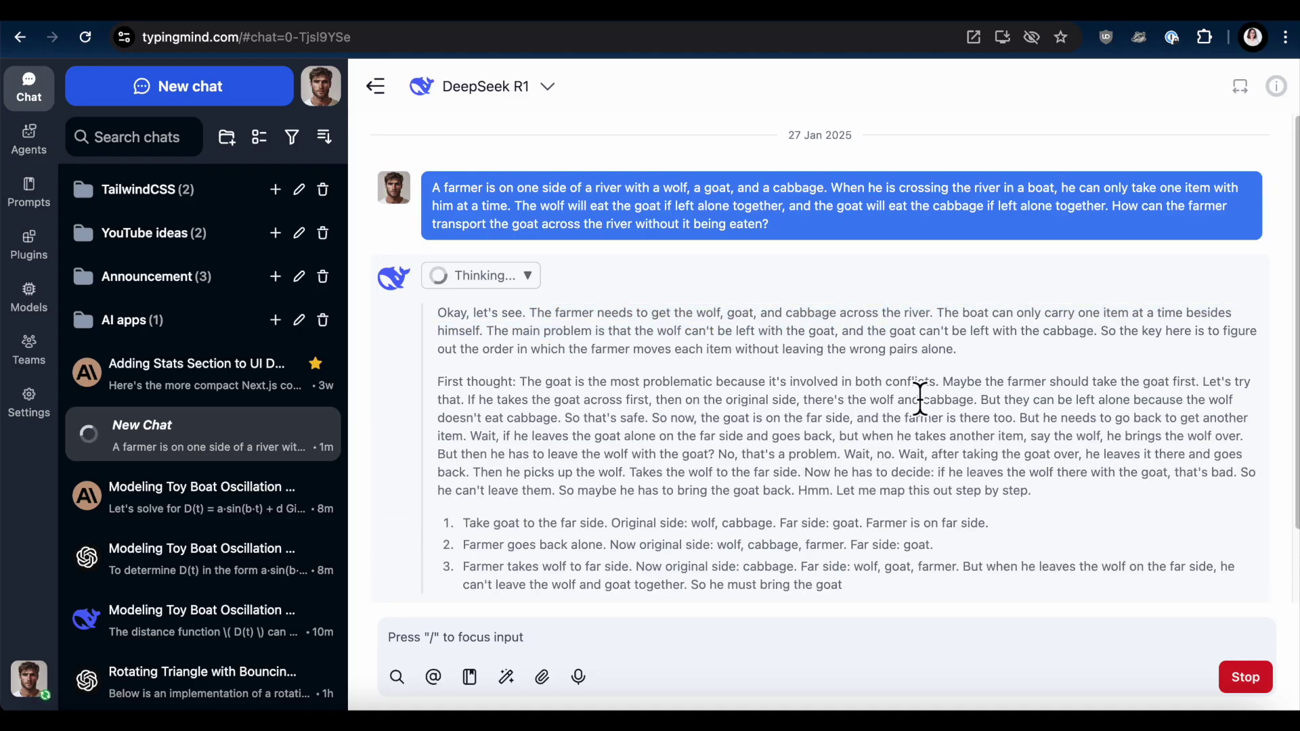
double_click(948, 316)
left_click_drag(949, 321, 1037, 333)
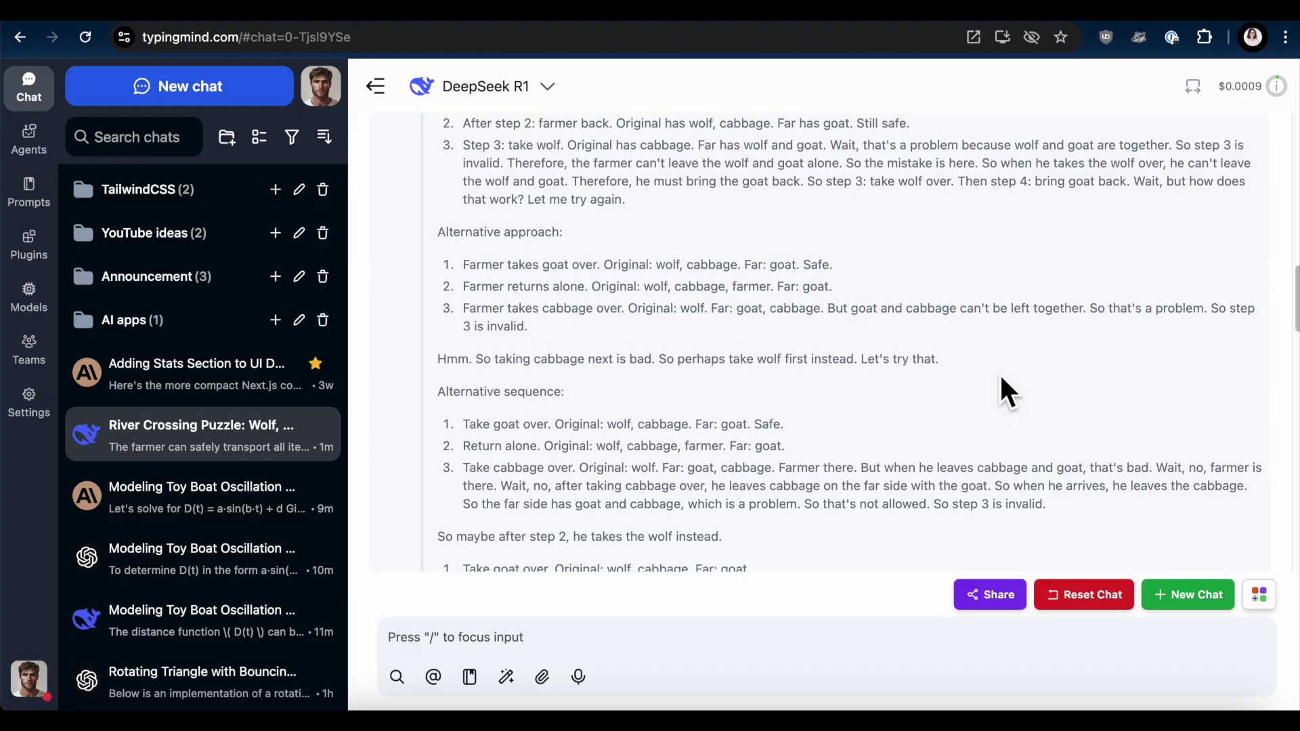
Highlight DeepSeek R1's alternative approach, the 'Take the goat across' step and its safety note
triple_click(522, 284)
scroll(678, 366, "down", 15)
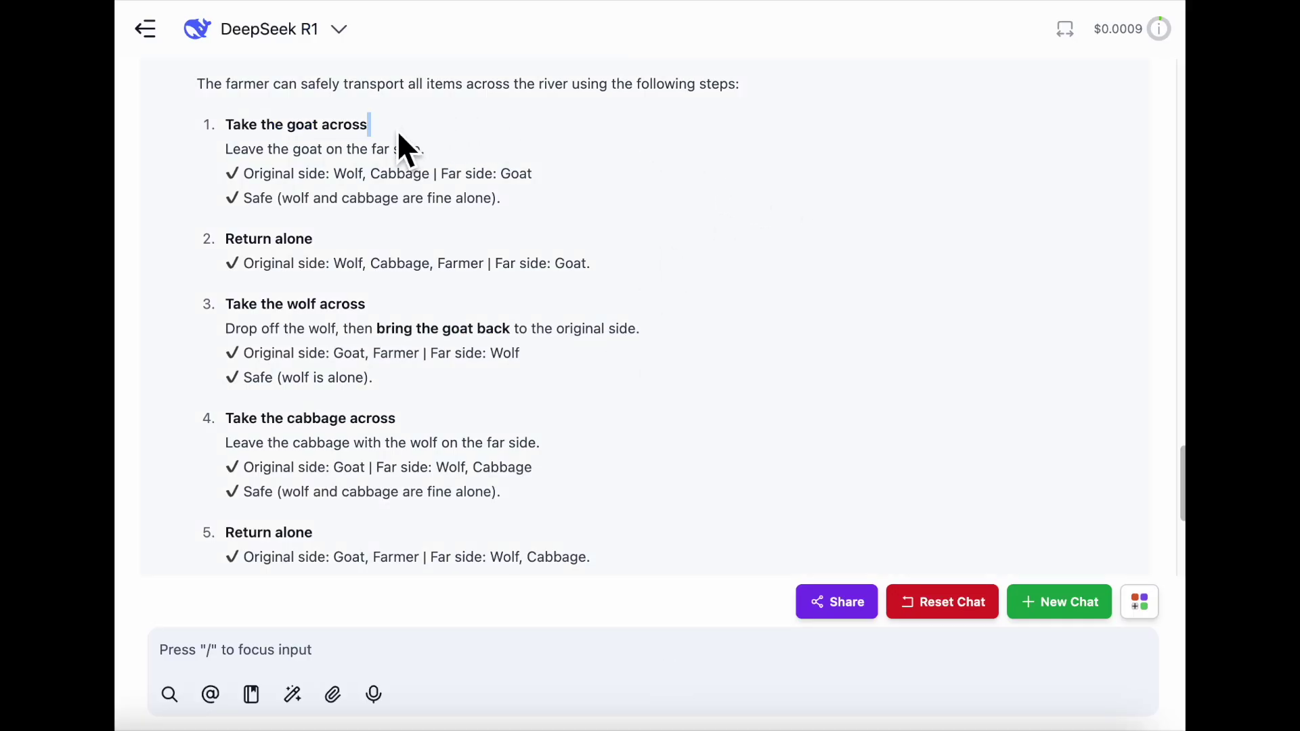
triple_click(399, 134)
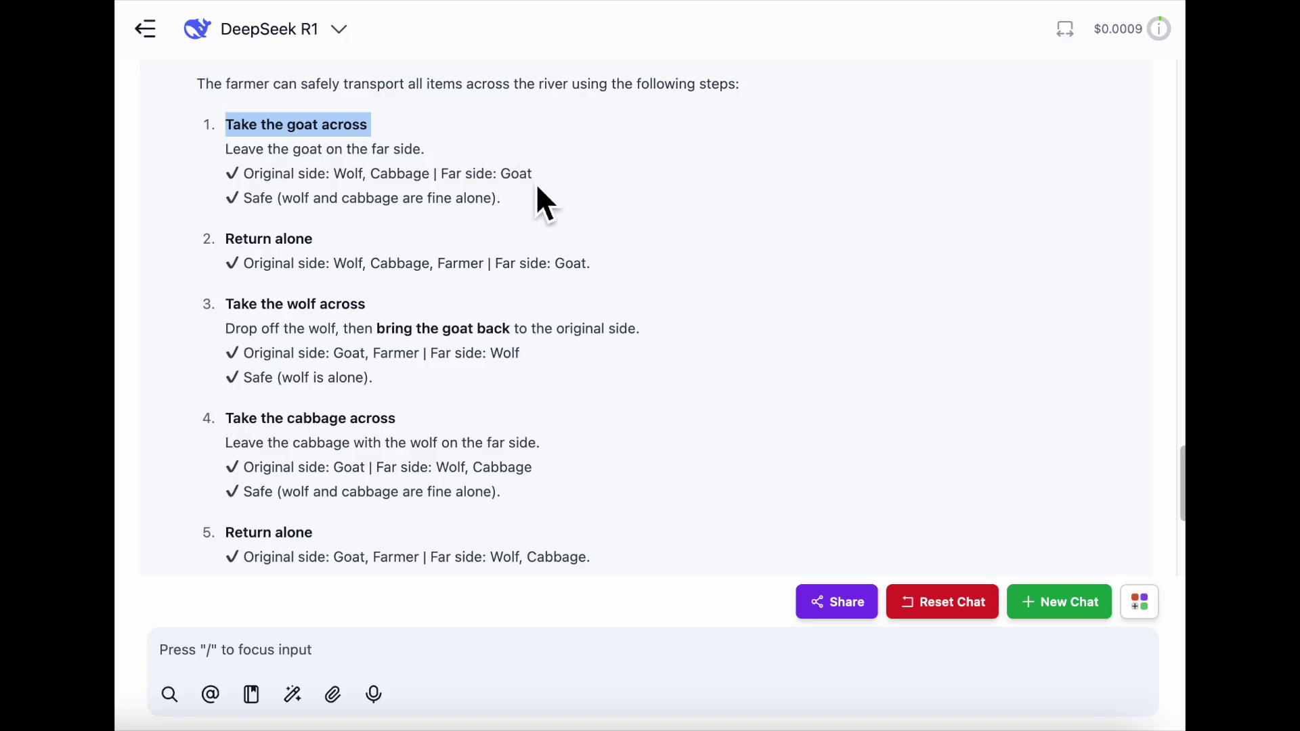
left_click_drag(283, 198, 489, 205)
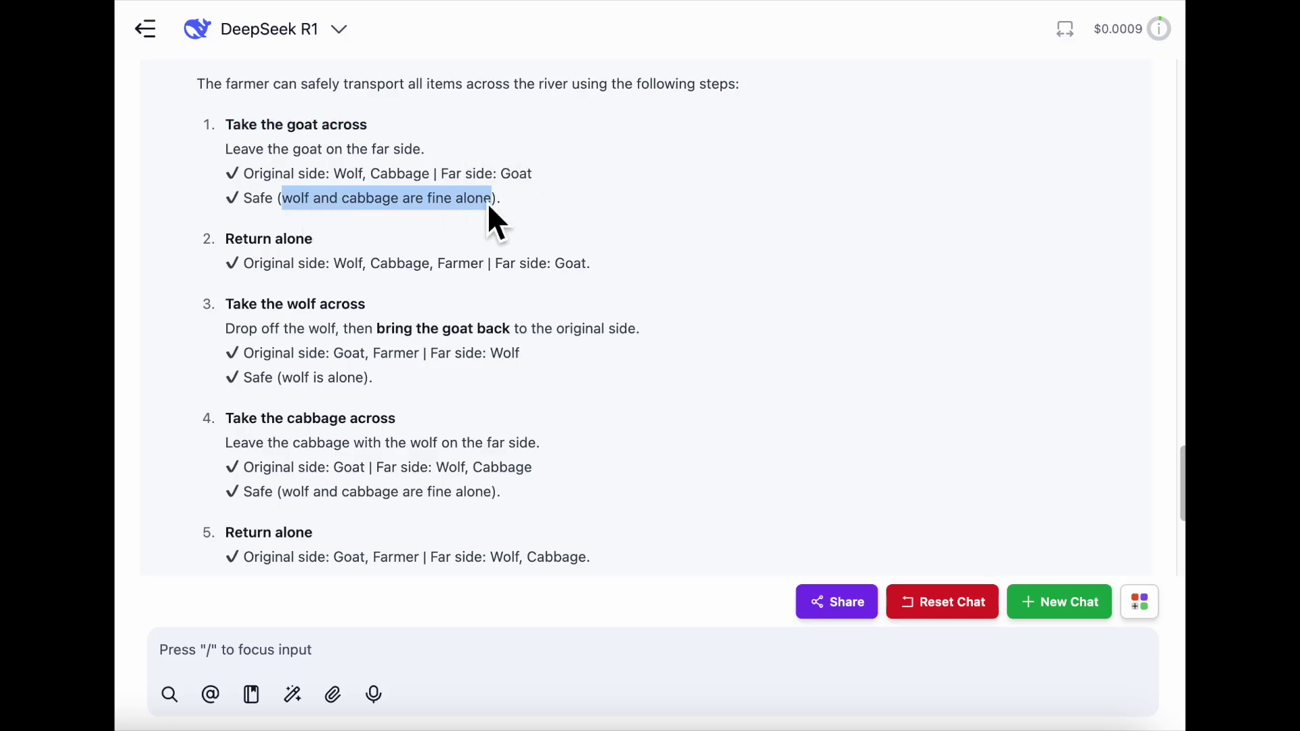
left_click(559, 205)
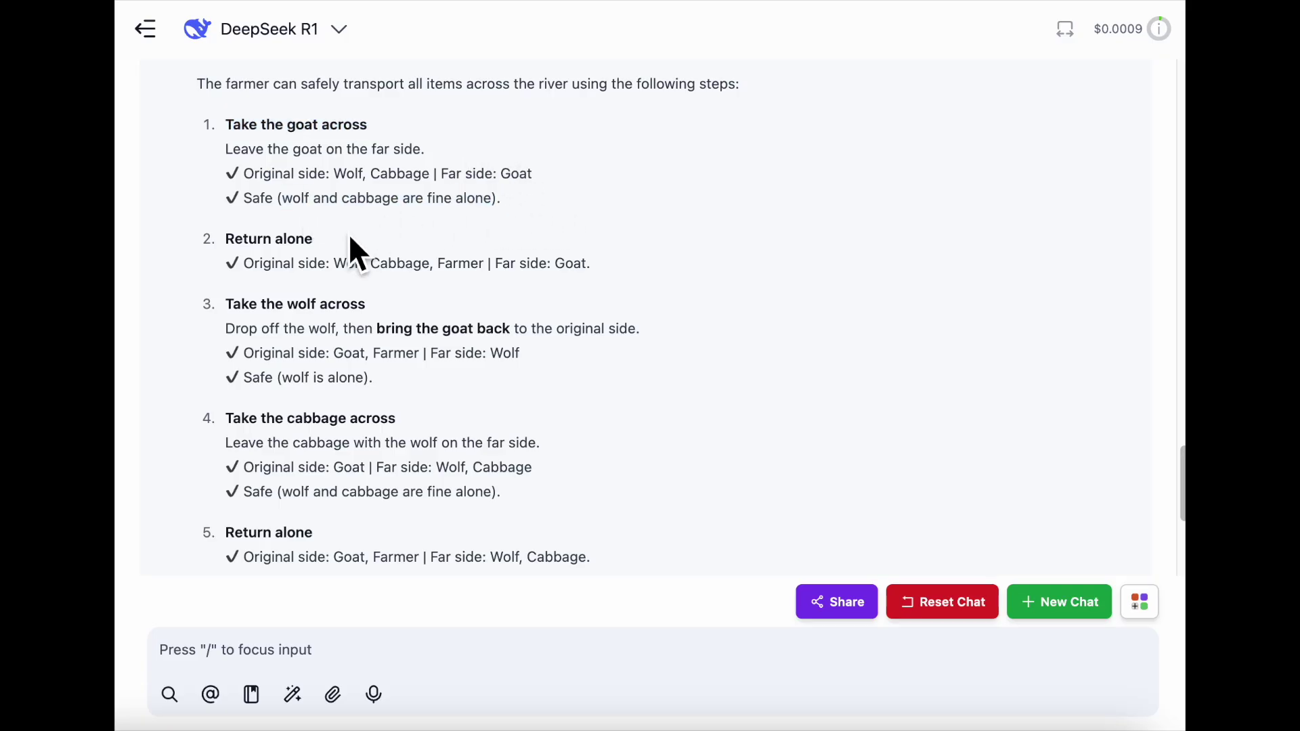
Highlight the wolf, goat-back, cabbage, return-alone and goat-again steps while scrolling
triple_click(305, 304)
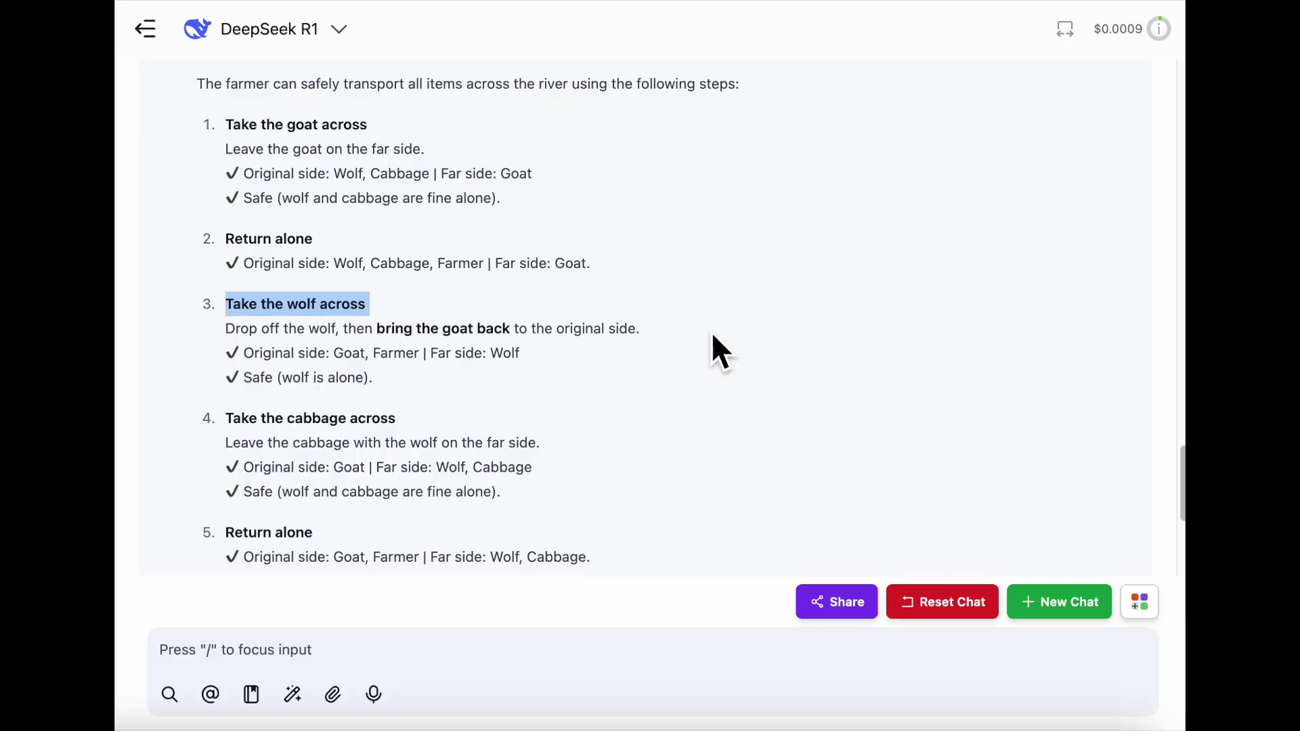
triple_click(712, 333)
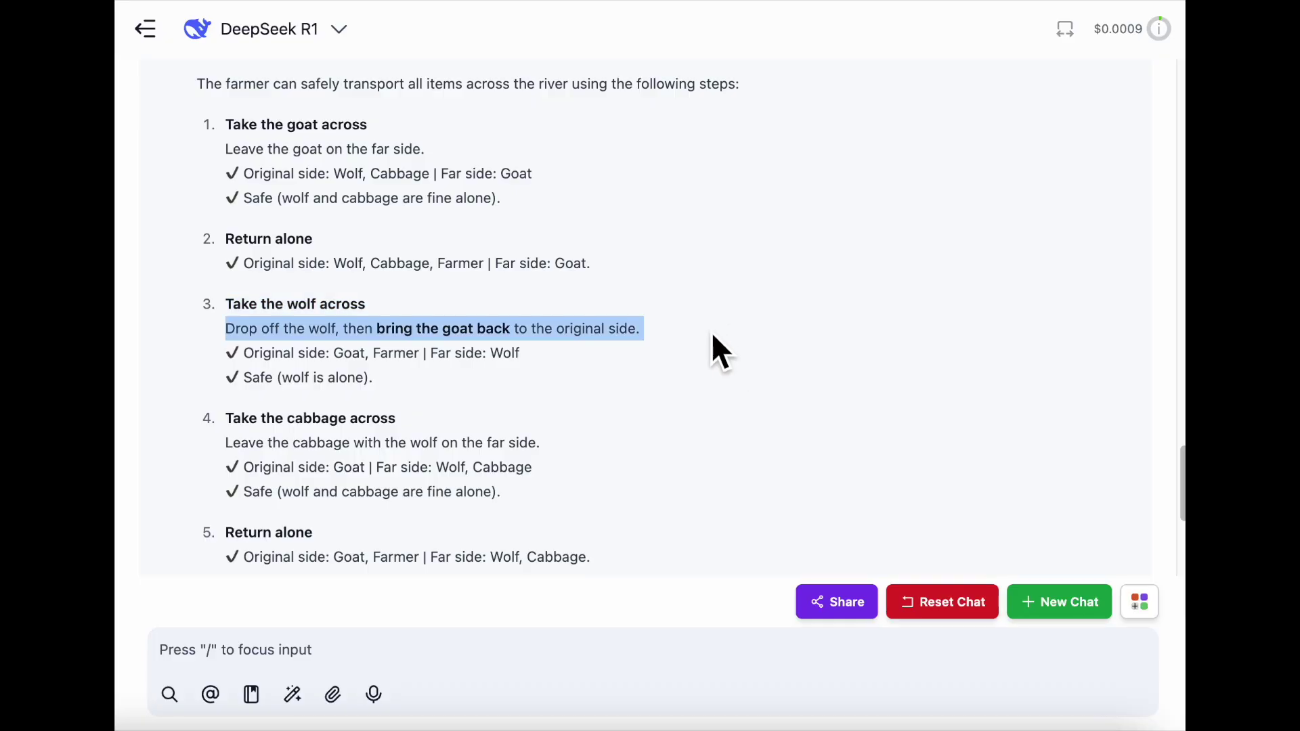
triple_click(436, 433)
scroll(437, 434, "down", 1)
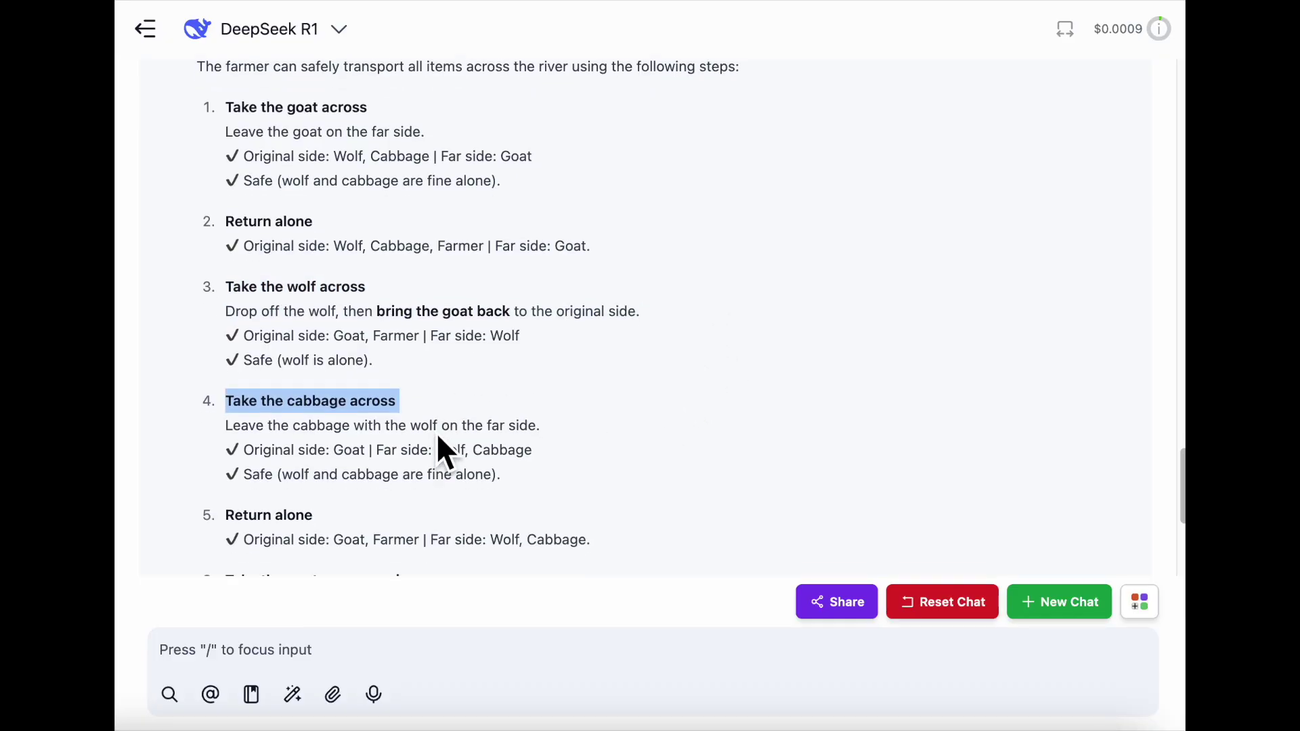
scroll(603, 427, "down", 2)
triple_click(601, 432)
scroll(602, 432, "down", 2)
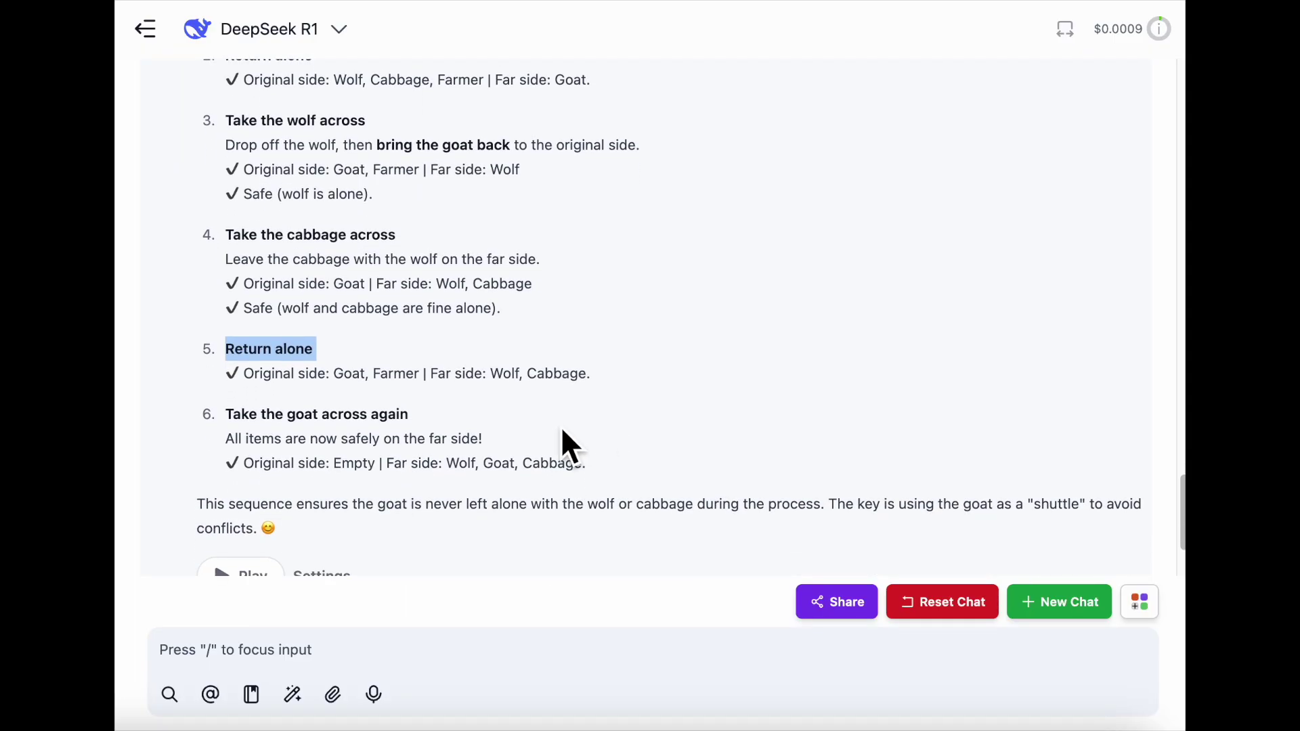
triple_click(558, 428)
scroll(558, 428, "down", 2)
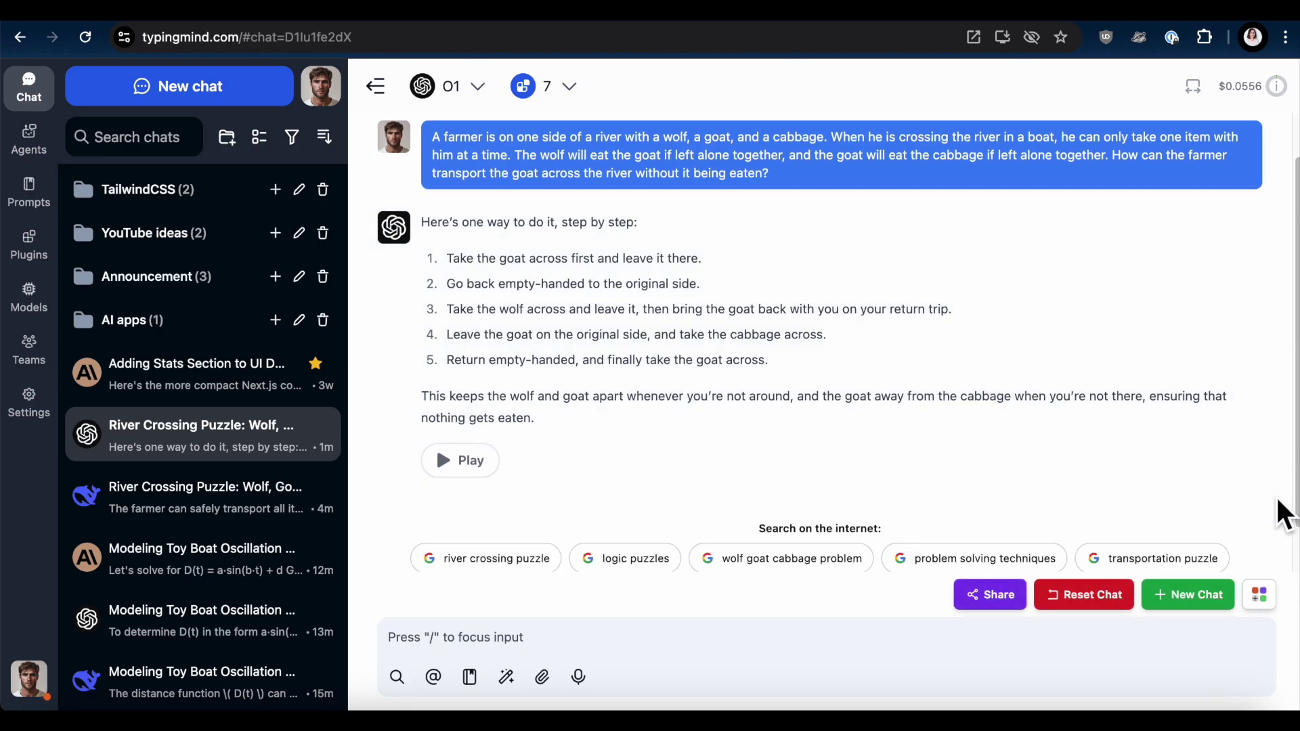
Read O1's five river-crossing steps, highlighting each numbered step in turn
triple_click(709, 282)
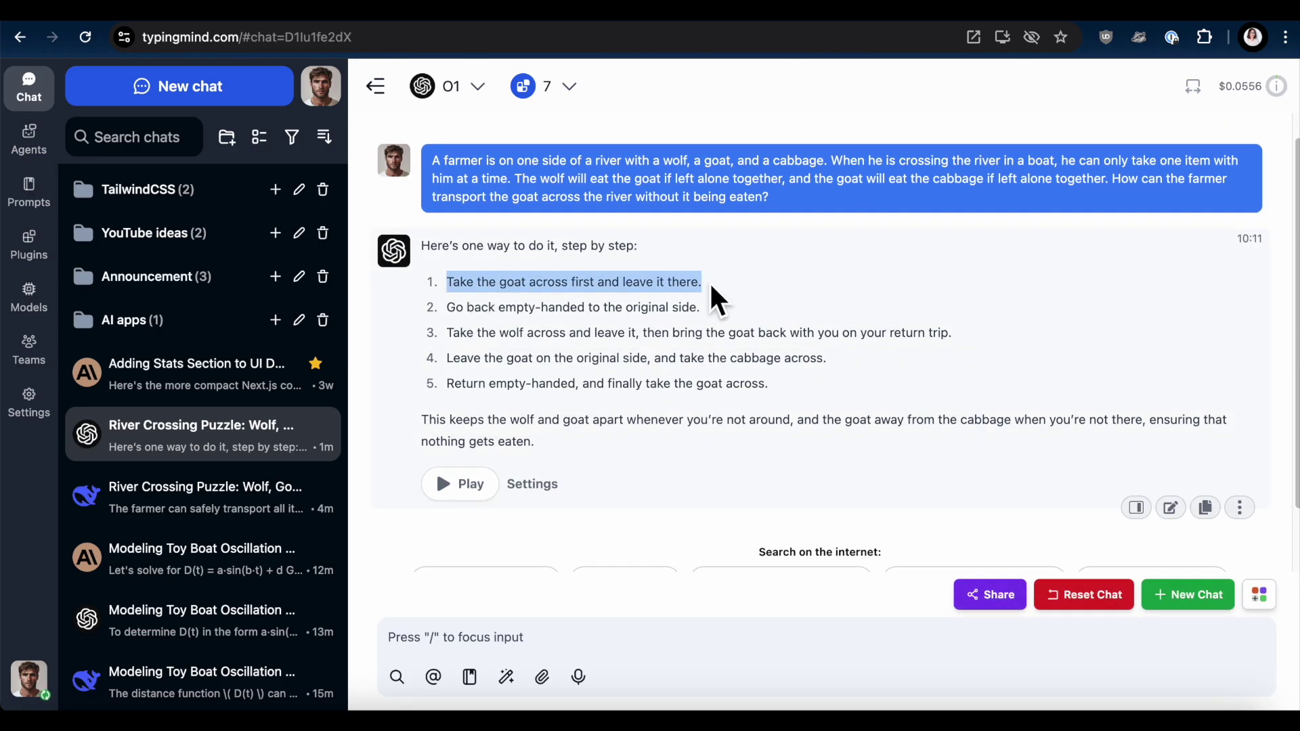
triple_click(457, 335)
left_click(594, 332)
triple_click(646, 335)
triple_click(636, 359)
left_click(656, 362)
triple_click(656, 362)
triple_click(534, 383)
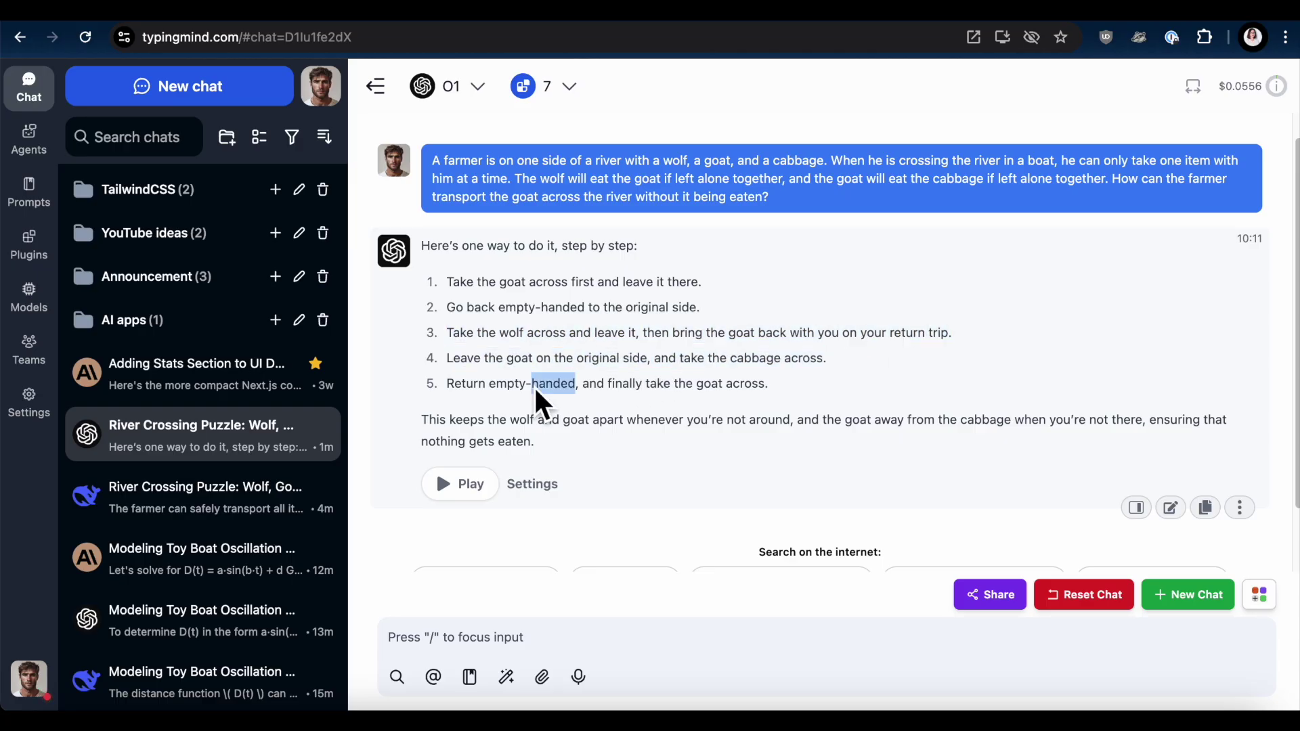
left_click(605, 478)
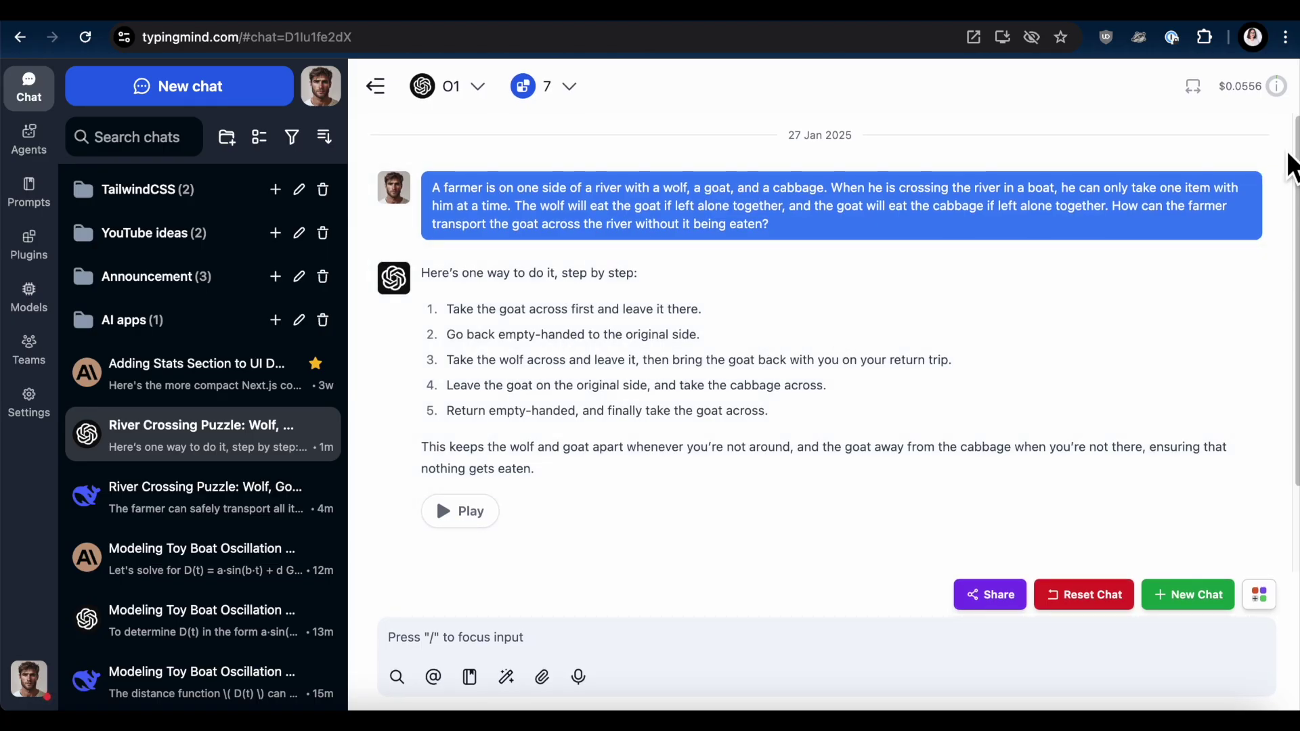
left_click(1241, 246)
Fork the river-crossing chat, switch it to Claude 3.5 Sonnet and regenerate the answer
left_click(1178, 349)
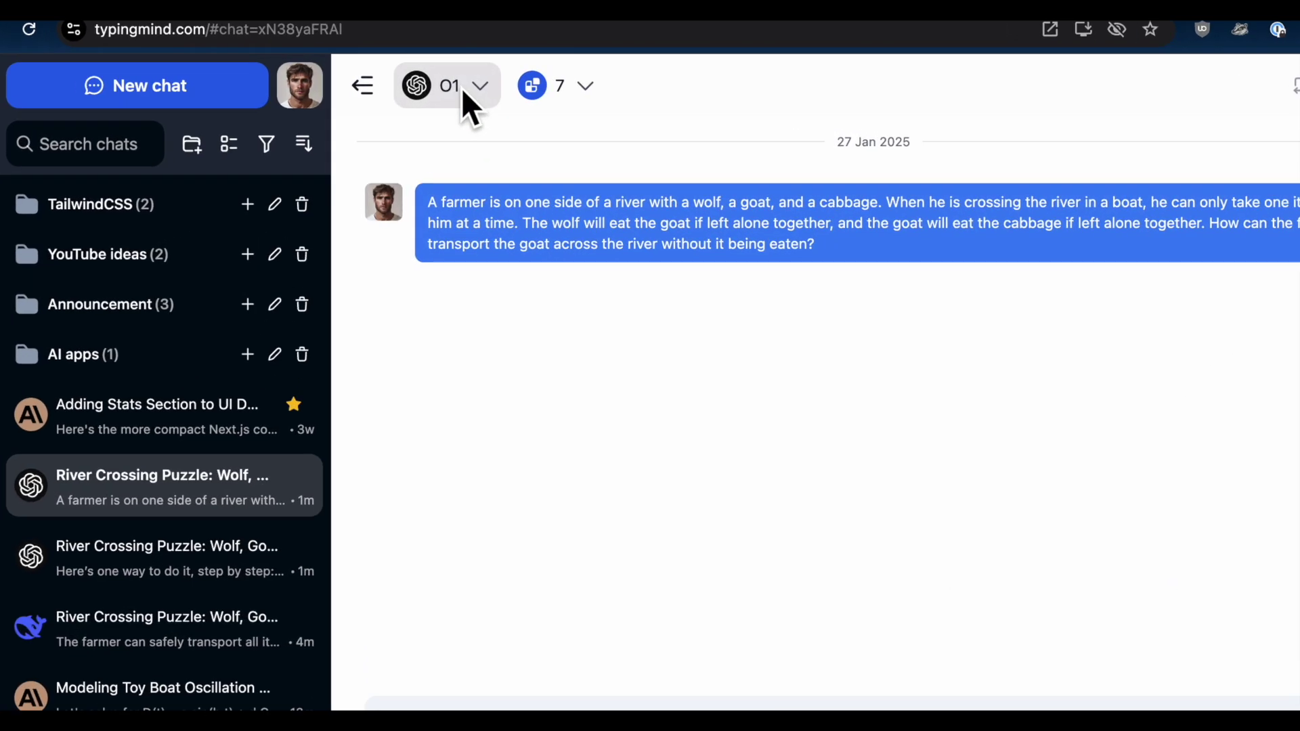
left_click(462, 87)
left_click(535, 414)
left_click(1171, 248)
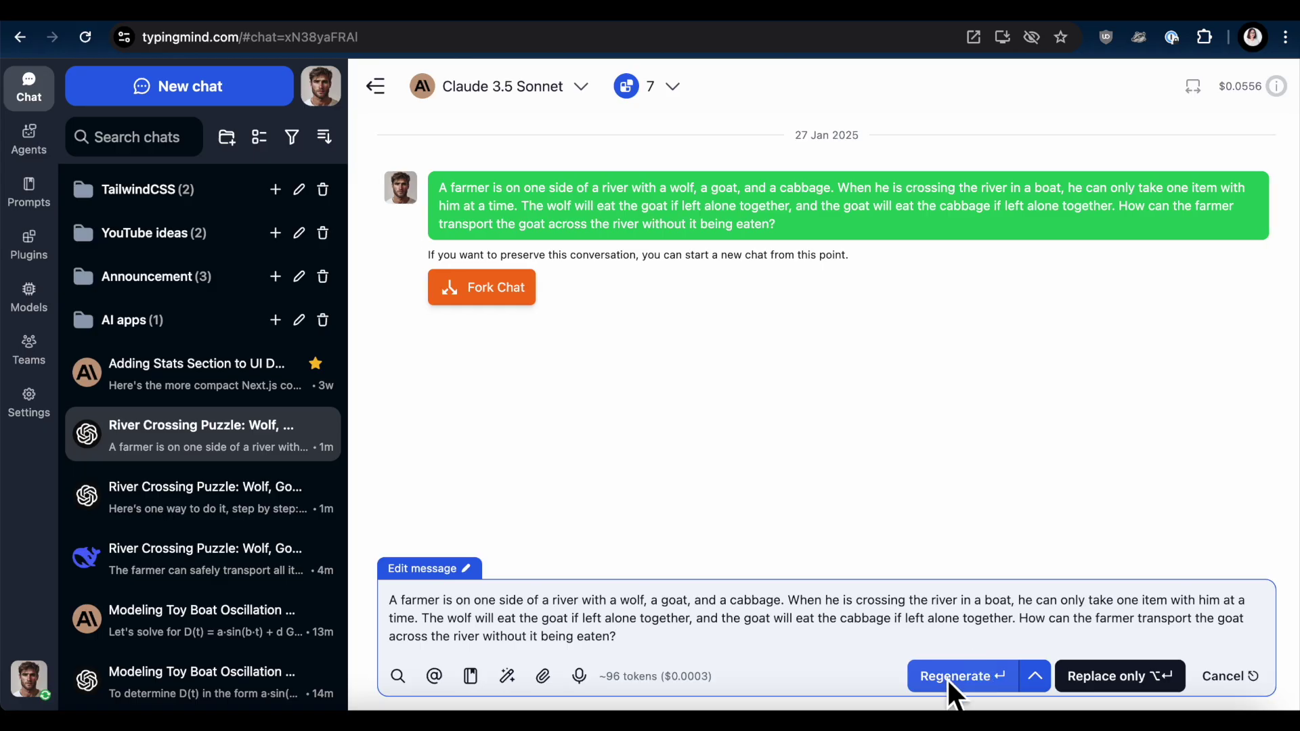
left_click(951, 680)
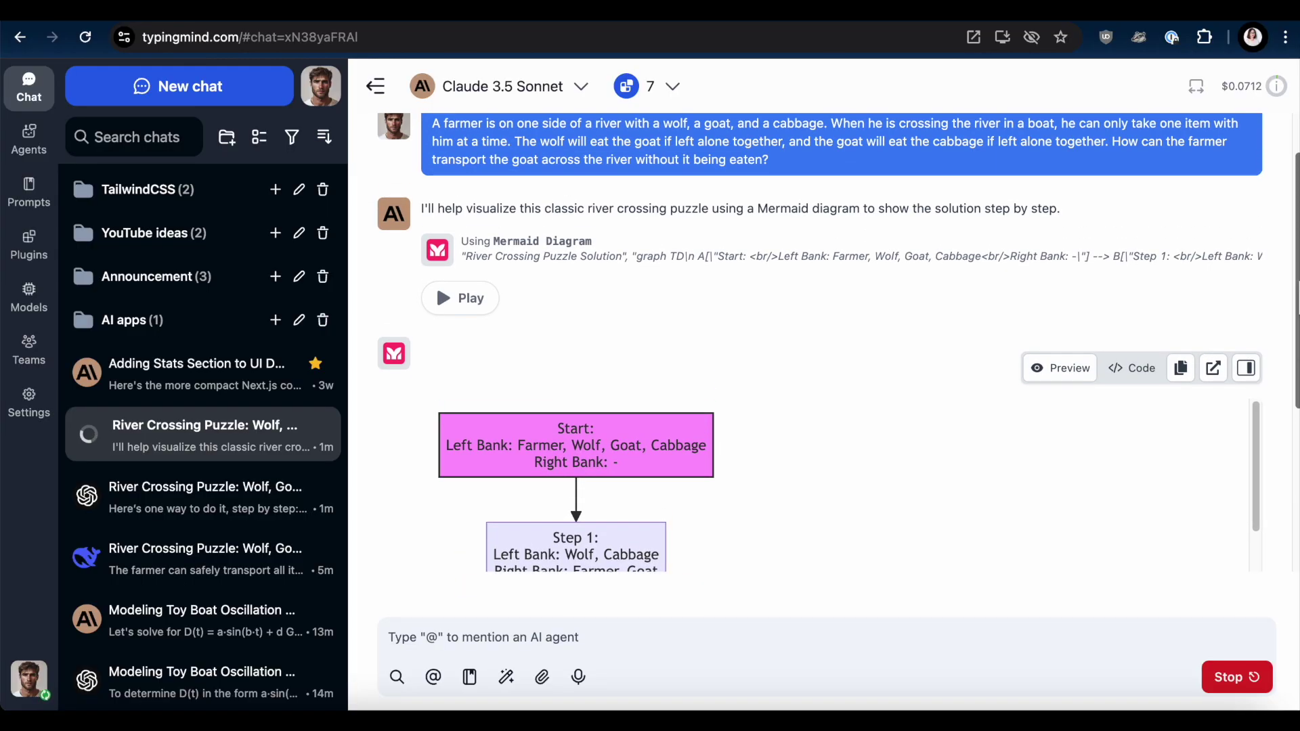
Check the Left Bank and Right Bank contents in Steps 1 to 3 of Claude's diagram
triple_click(636, 327)
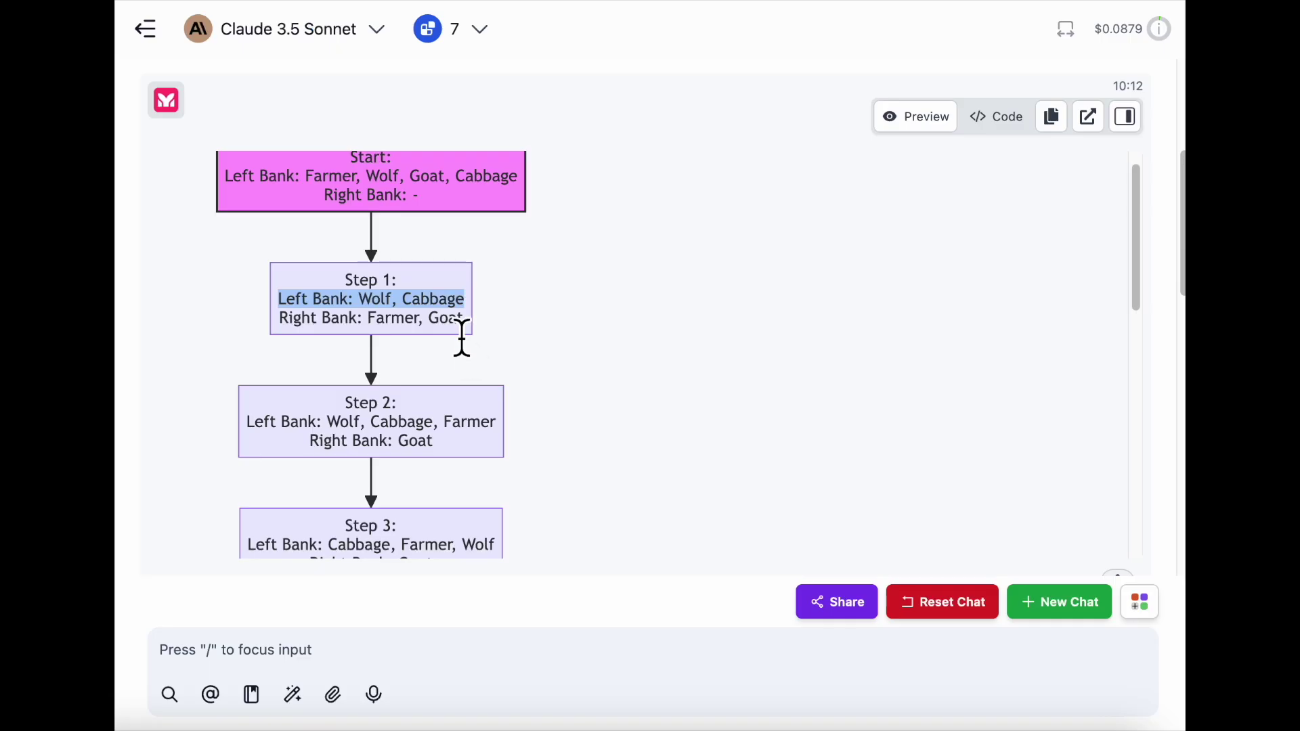
triple_click(459, 322)
scroll(468, 386, "down", 1)
double_click(475, 405)
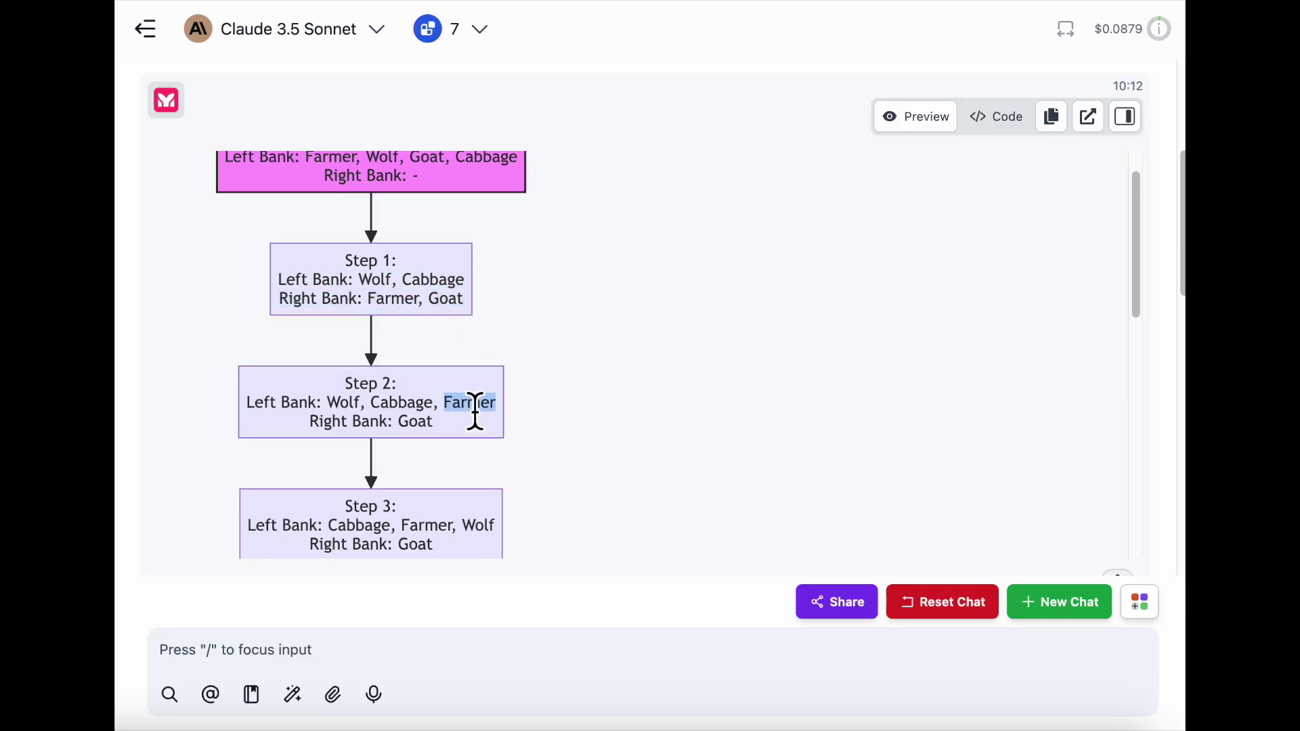
triple_click(476, 405)
scroll(475, 411, "down", 1)
double_click(480, 447)
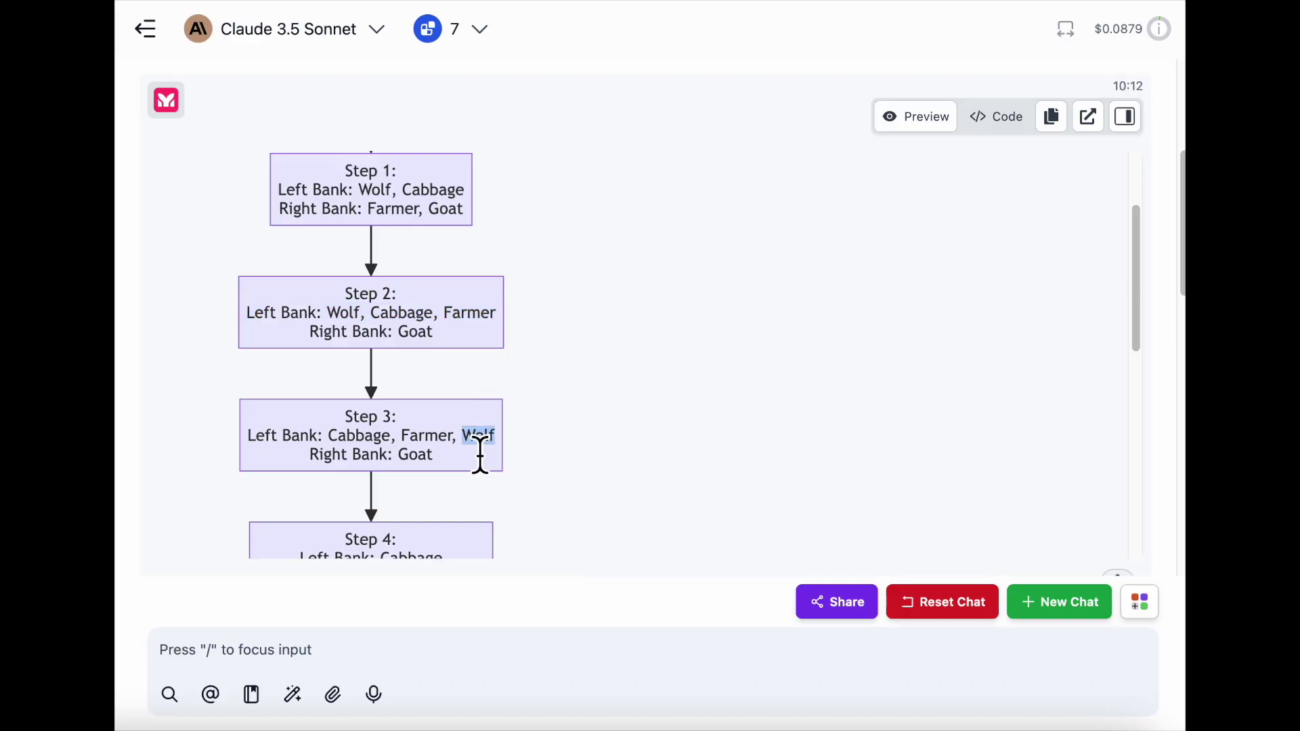
triple_click(480, 447)
triple_click(442, 455)
Check the Left Bank and Right Bank contents of Step 5 in the diagram
scroll(442, 456, "down", 2)
scroll(442, 455, "down", 2)
double_click(447, 372)
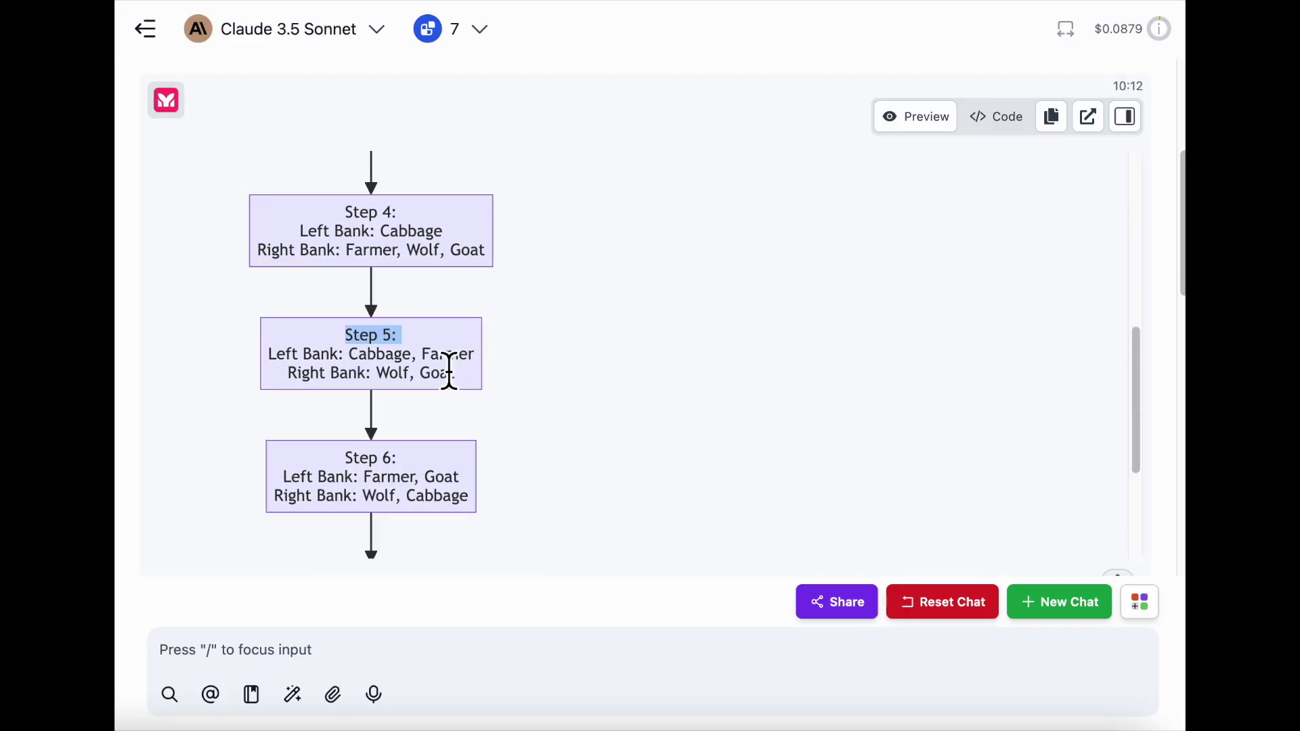
triple_click(447, 372)
double_click(398, 393)
triple_click(393, 386)
double_click(454, 374)
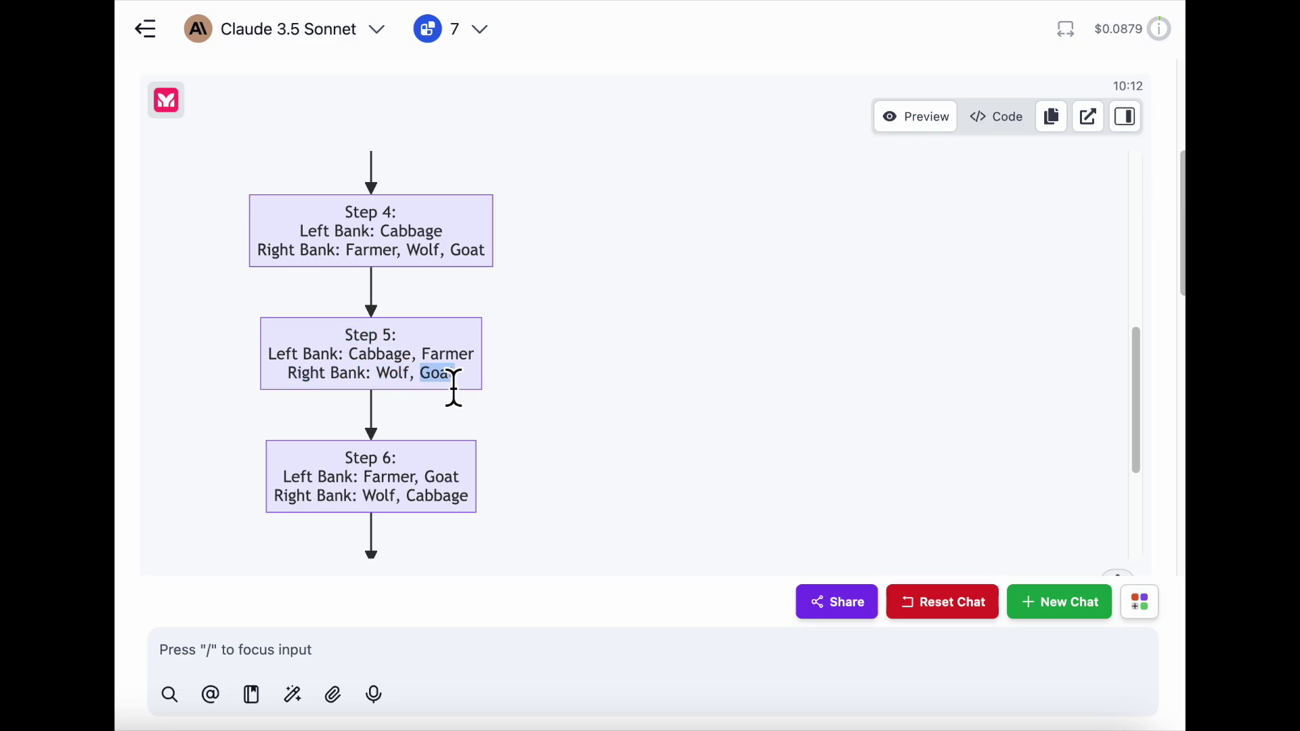
triple_click(454, 374)
scroll(453, 388, "down", 2)
Highlight the fifth and sixth steps of Claude's written solution and scroll to its end
scroll(454, 387, "down", 5)
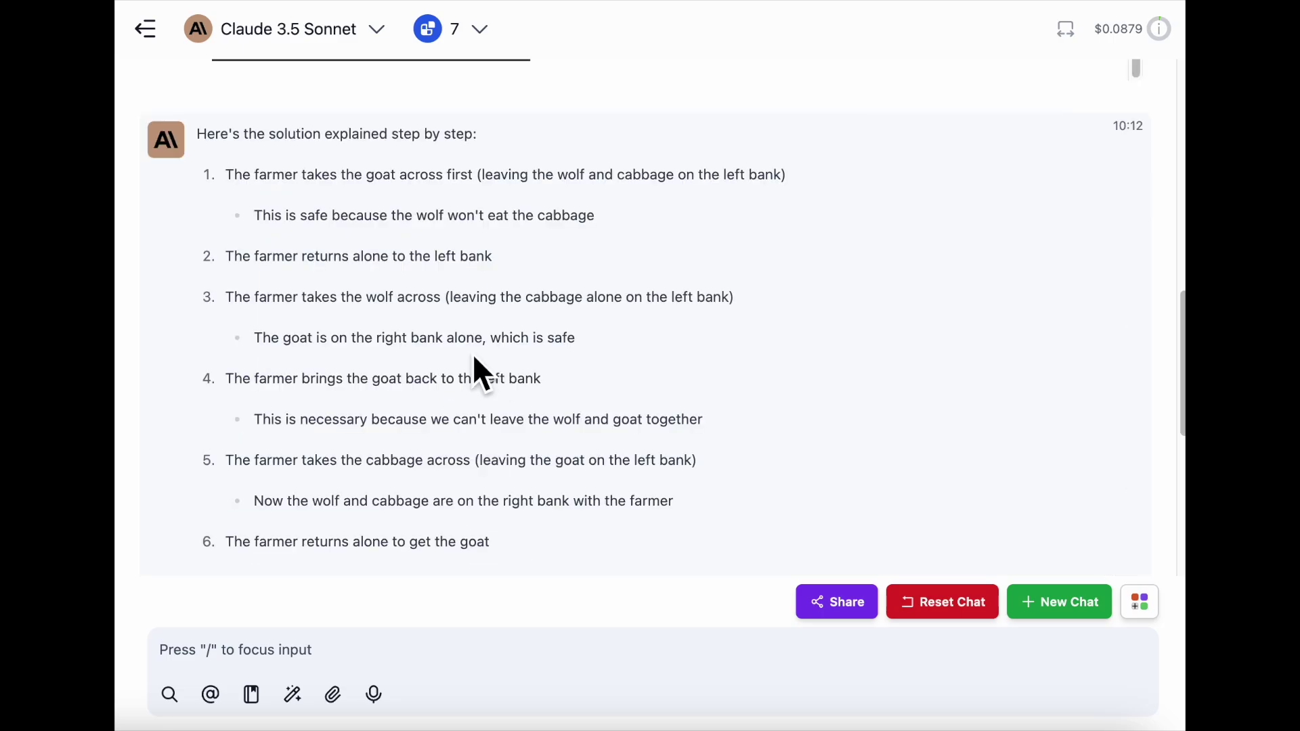
triple_click(479, 440)
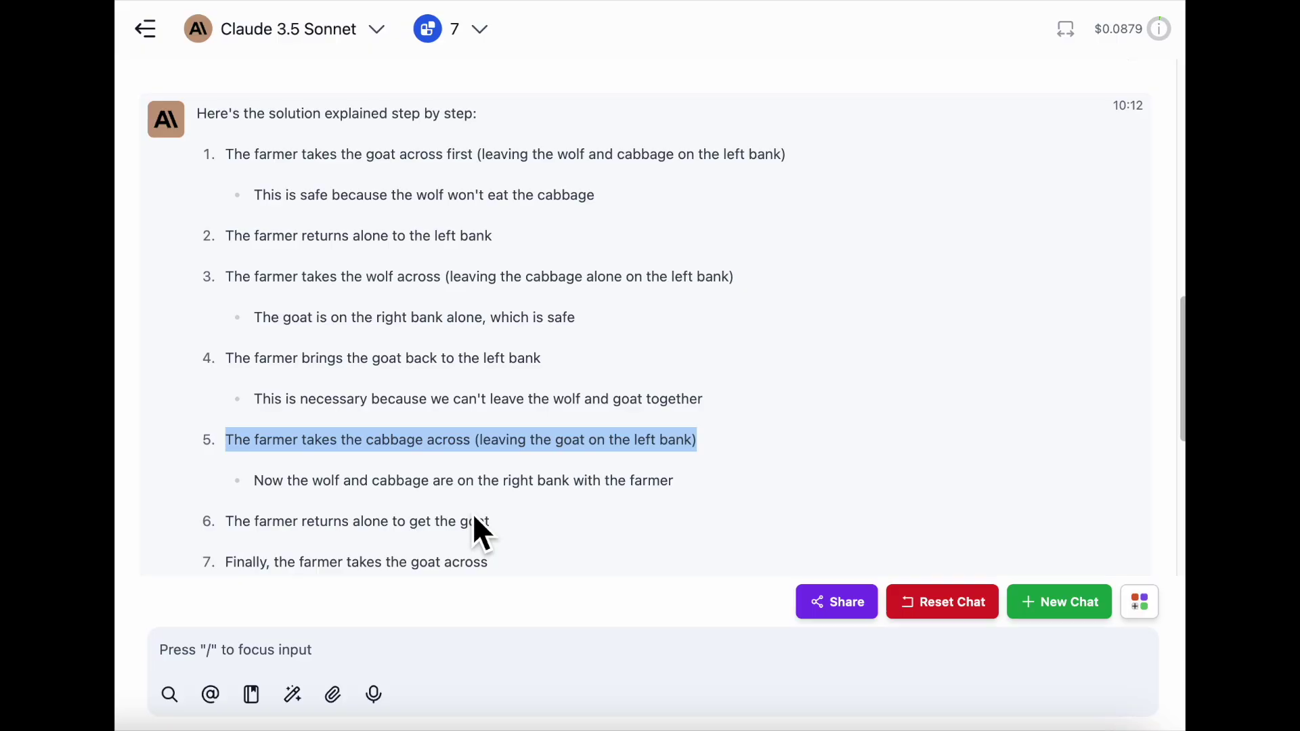
scroll(473, 514, "down", 1)
triple_click(489, 481)
scroll(489, 484, "down", 5)
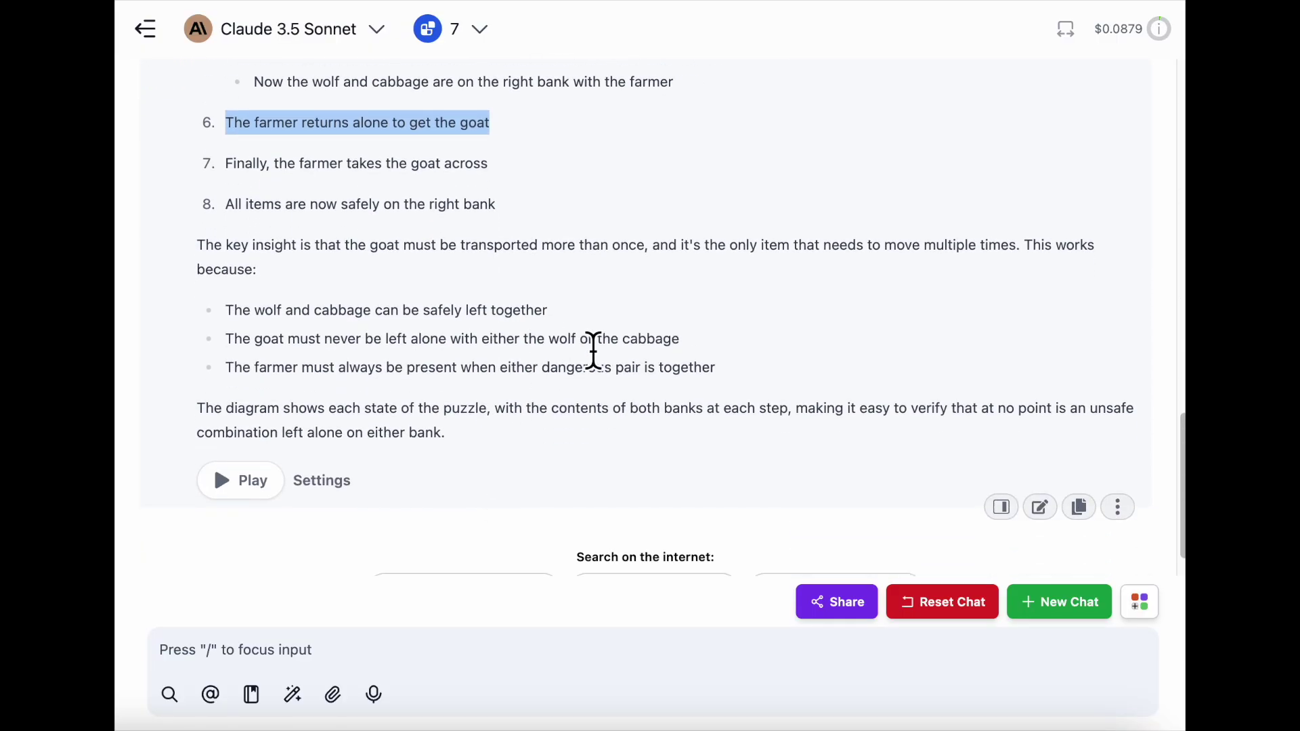
scroll(609, 423, "up", 10)
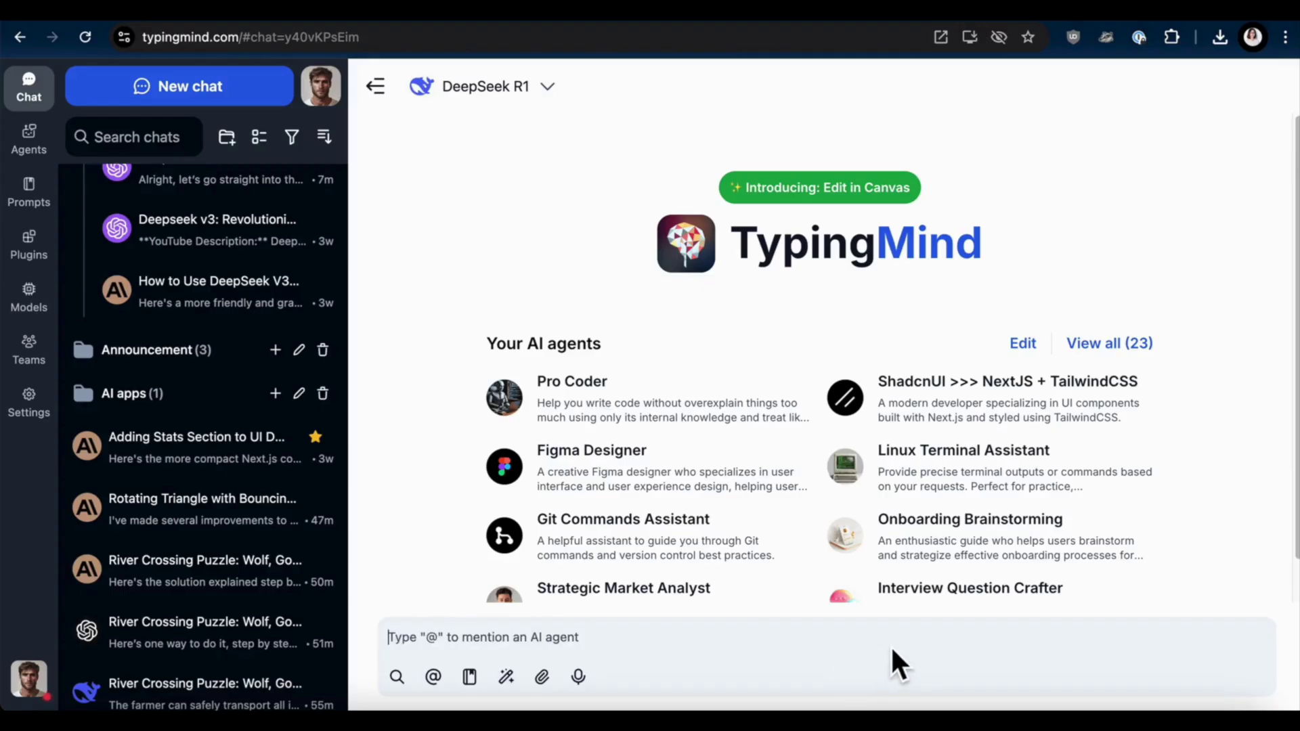
Paste the trolley-problem prompt about five dead people and send it to DeepSeek R1
key("super+v")
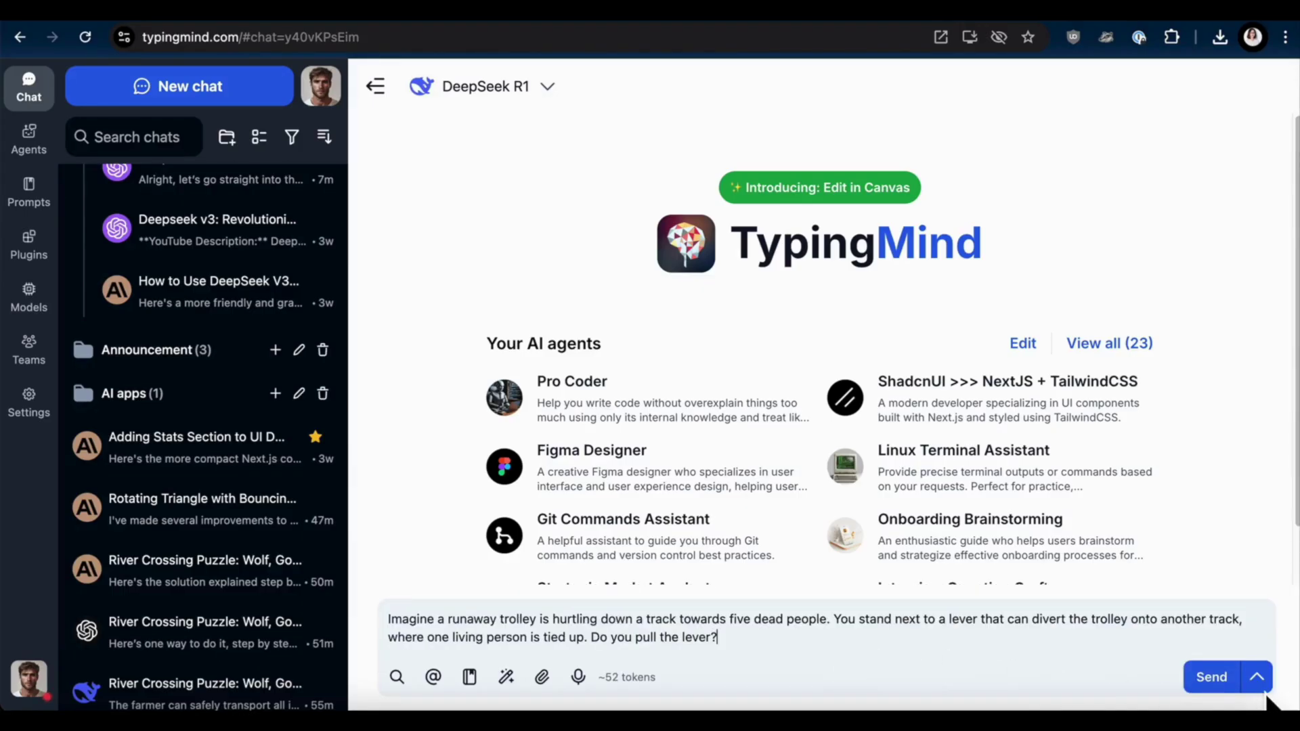
key("Return")
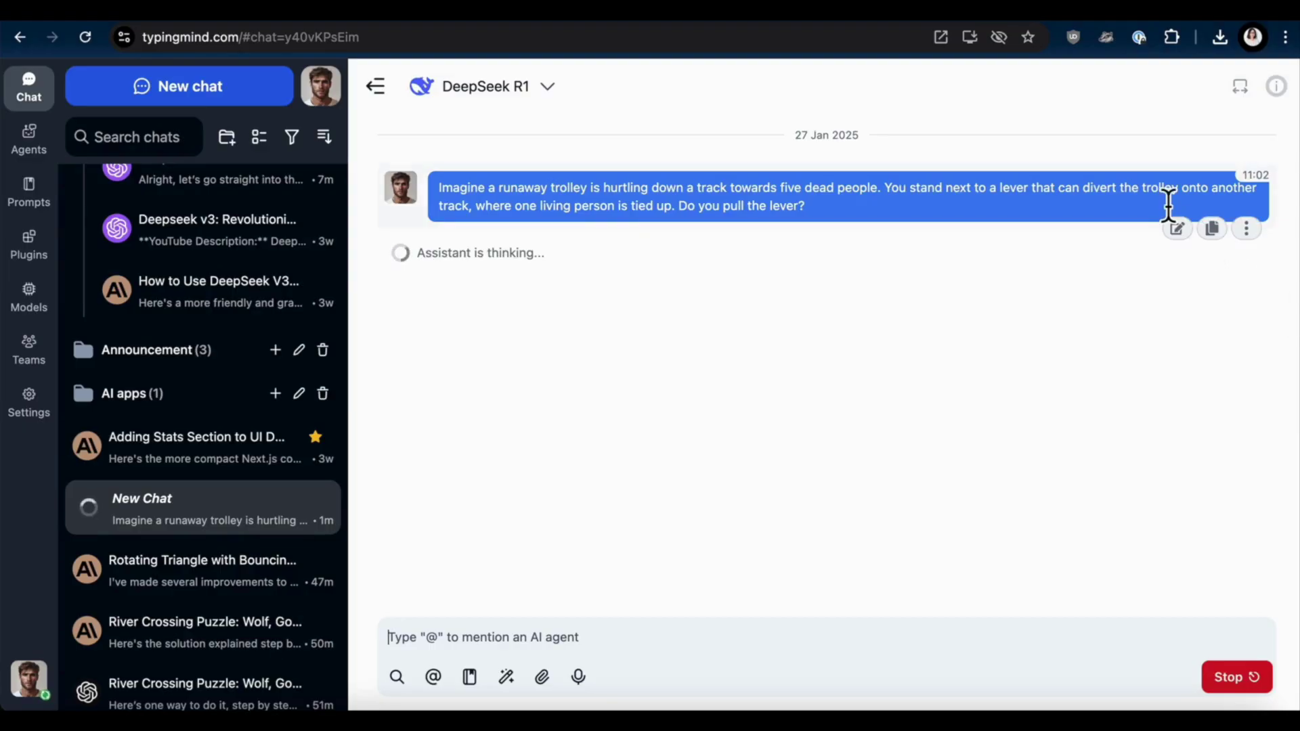
left_click(959, 280)
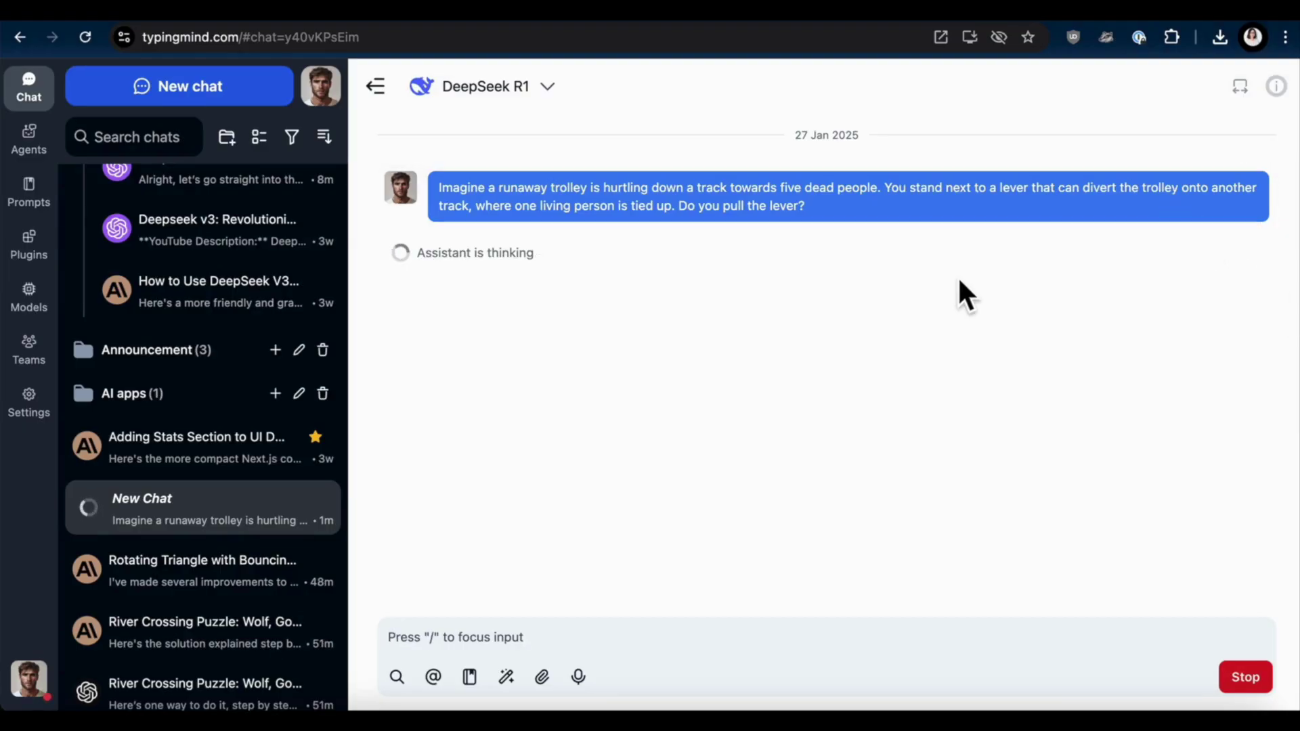